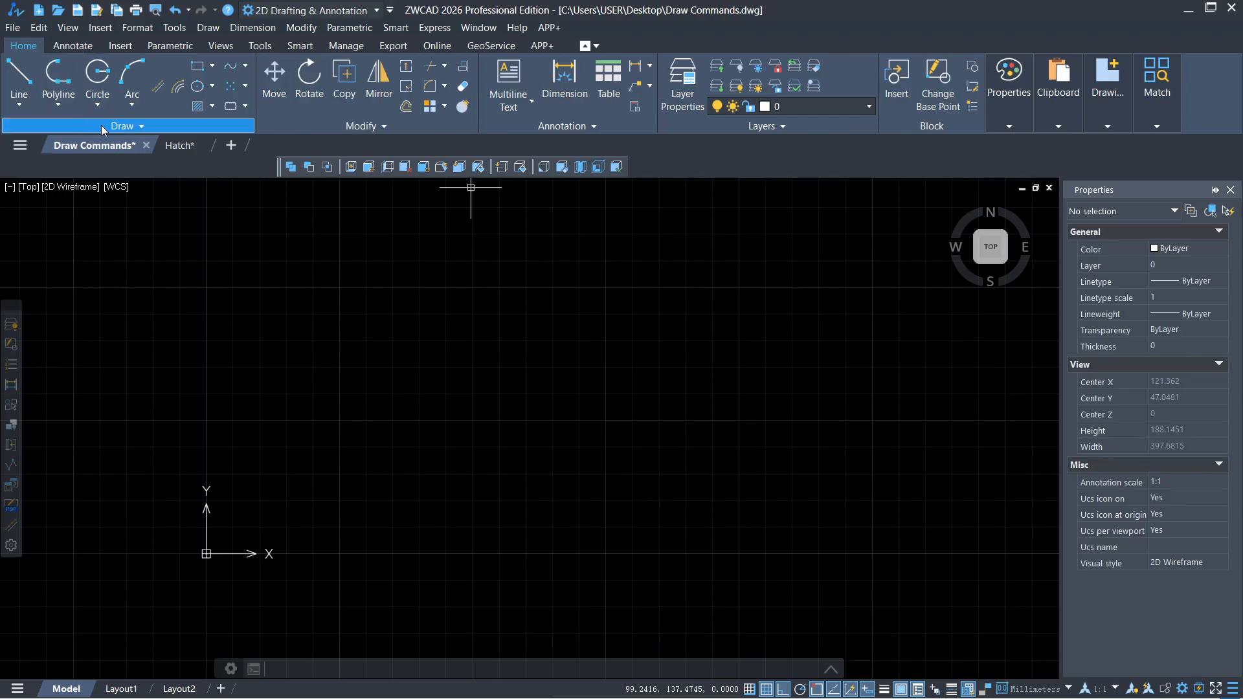
left_click(208, 28)
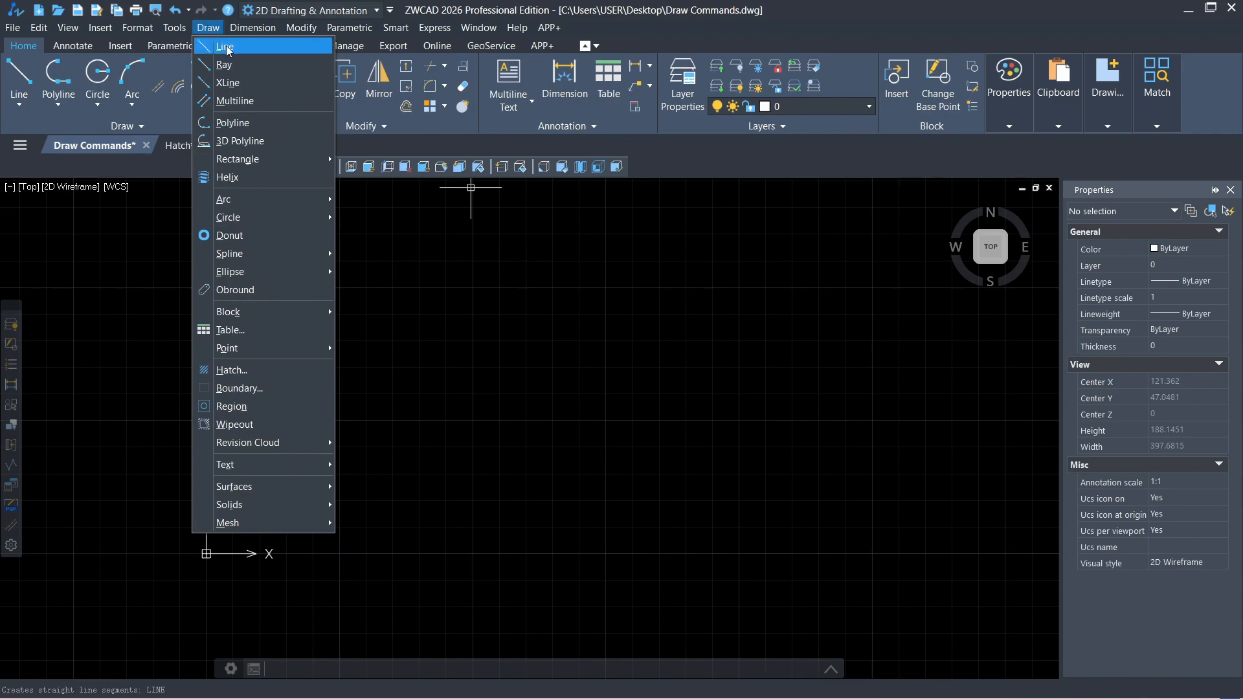
mouse_move(256, 162)
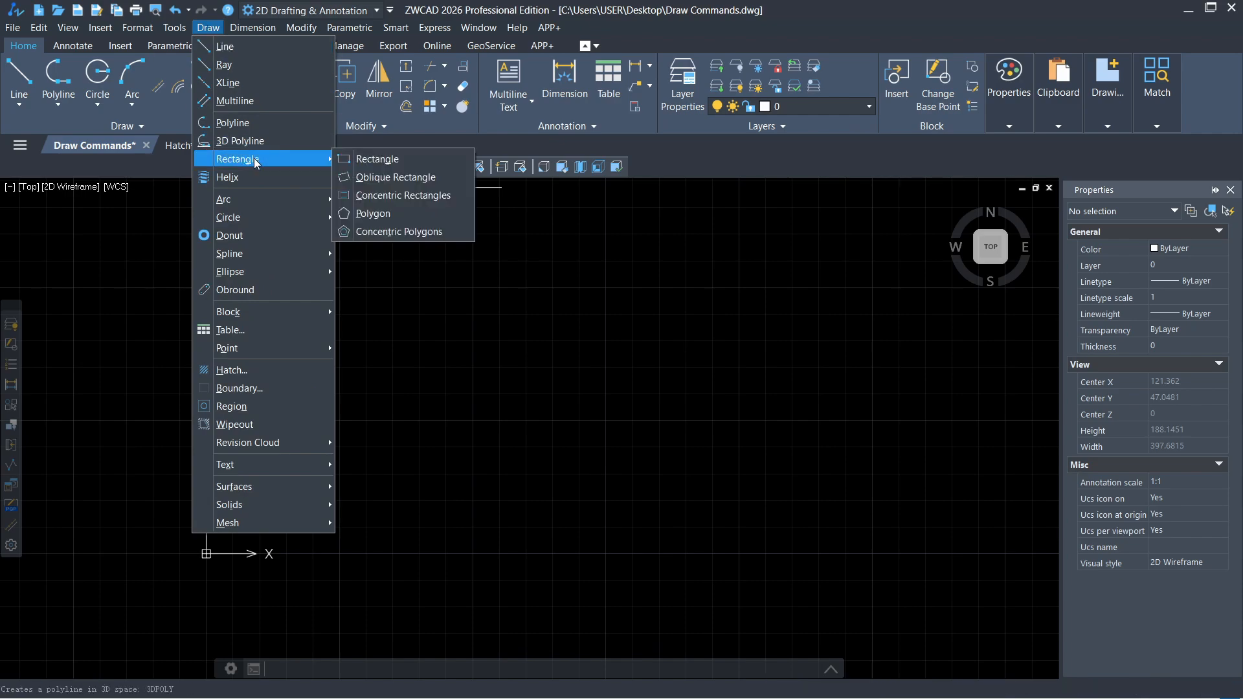
left_click(429, 333)
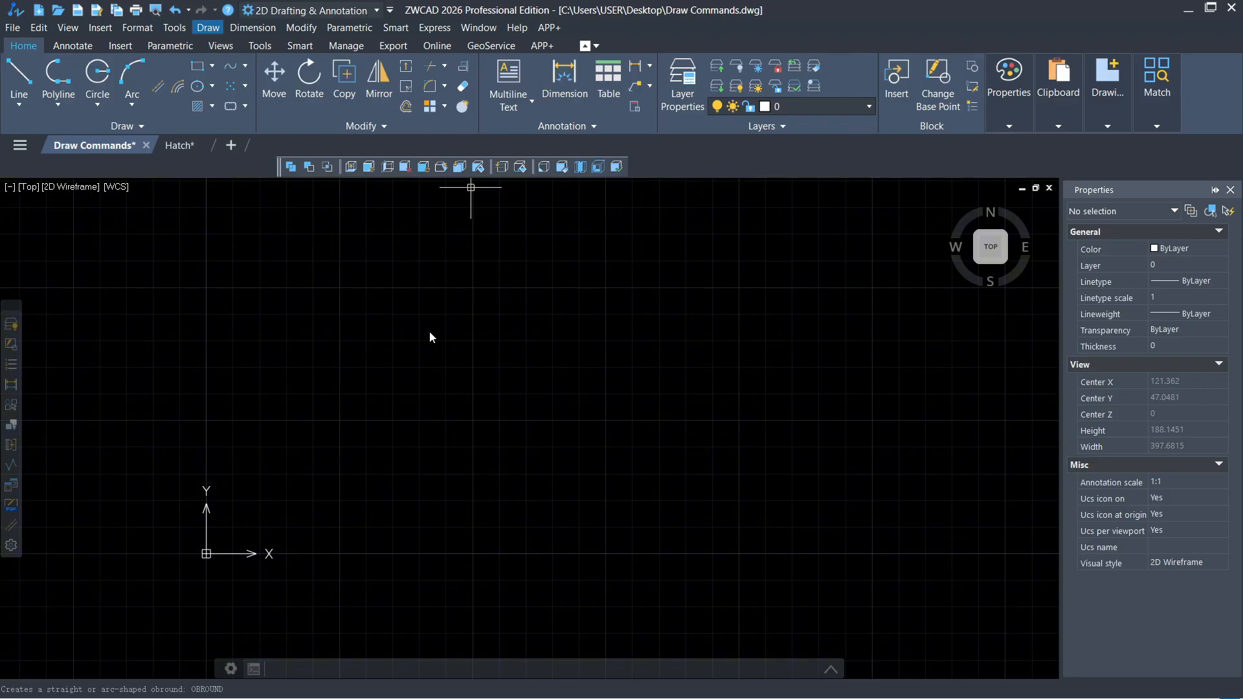
key("Escape")
key("Escape")
Step: Draw a single 50 mm horizontal line from the origin 0,0 in the positive X direction with Ortho on
type("l")
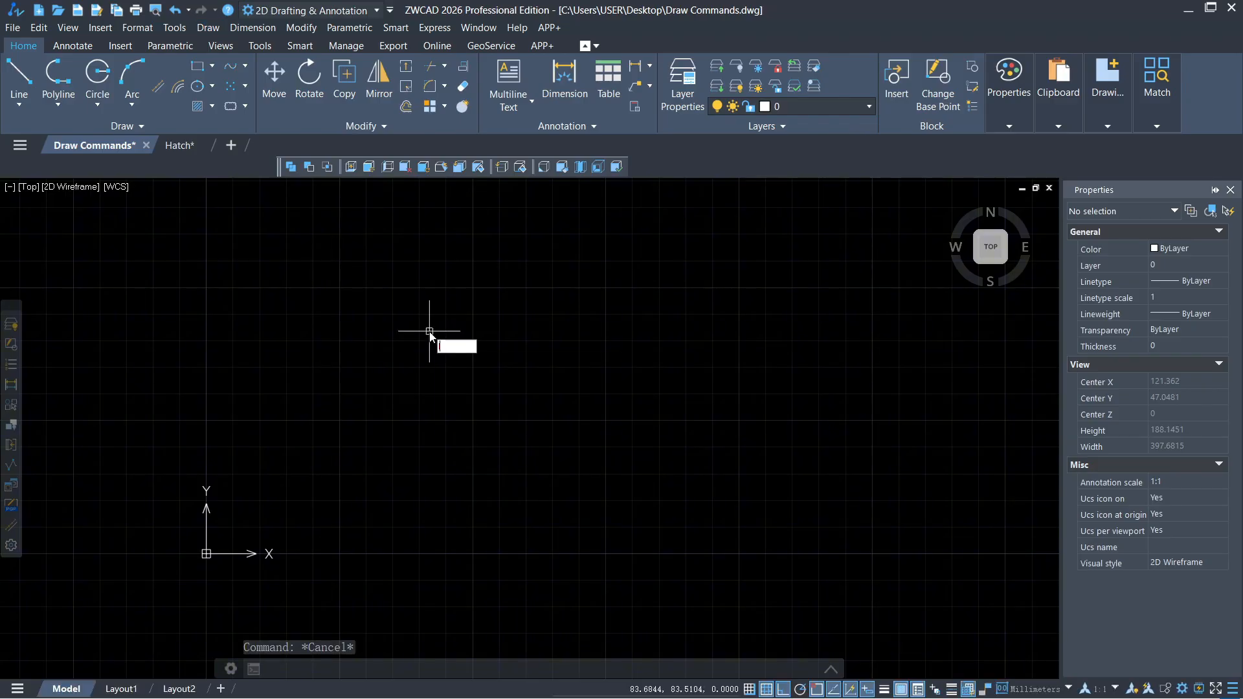
key("Return")
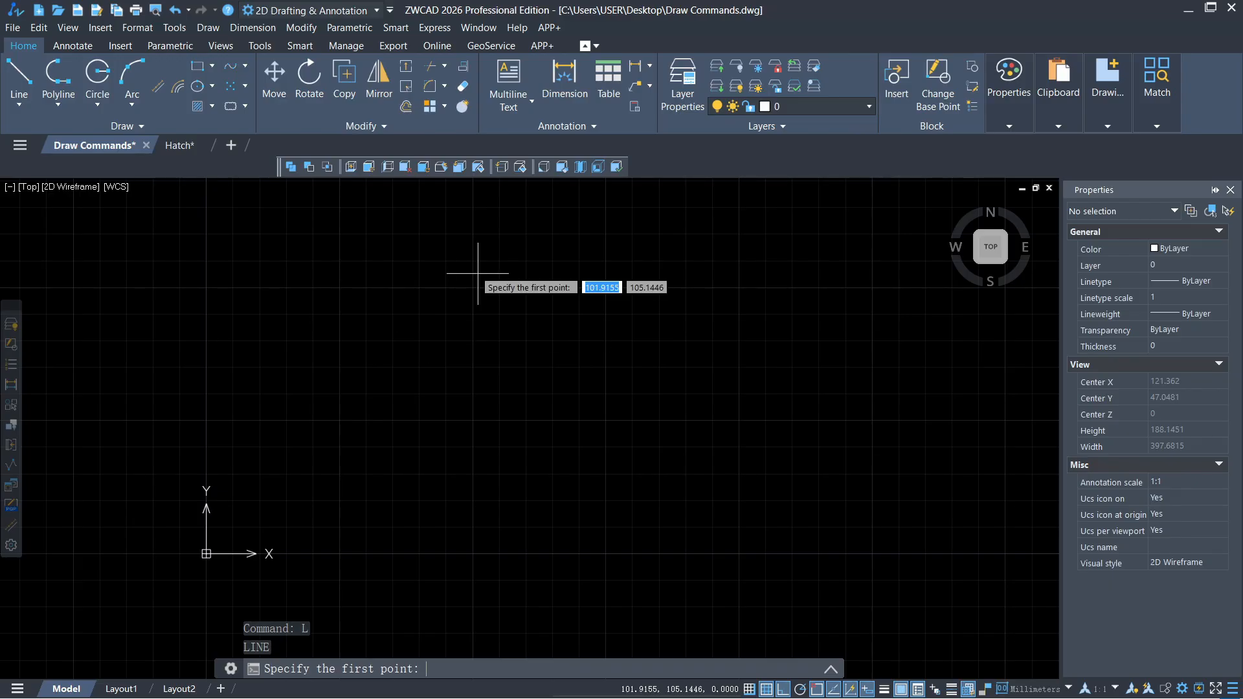
scroll(204, 555, "up", 5)
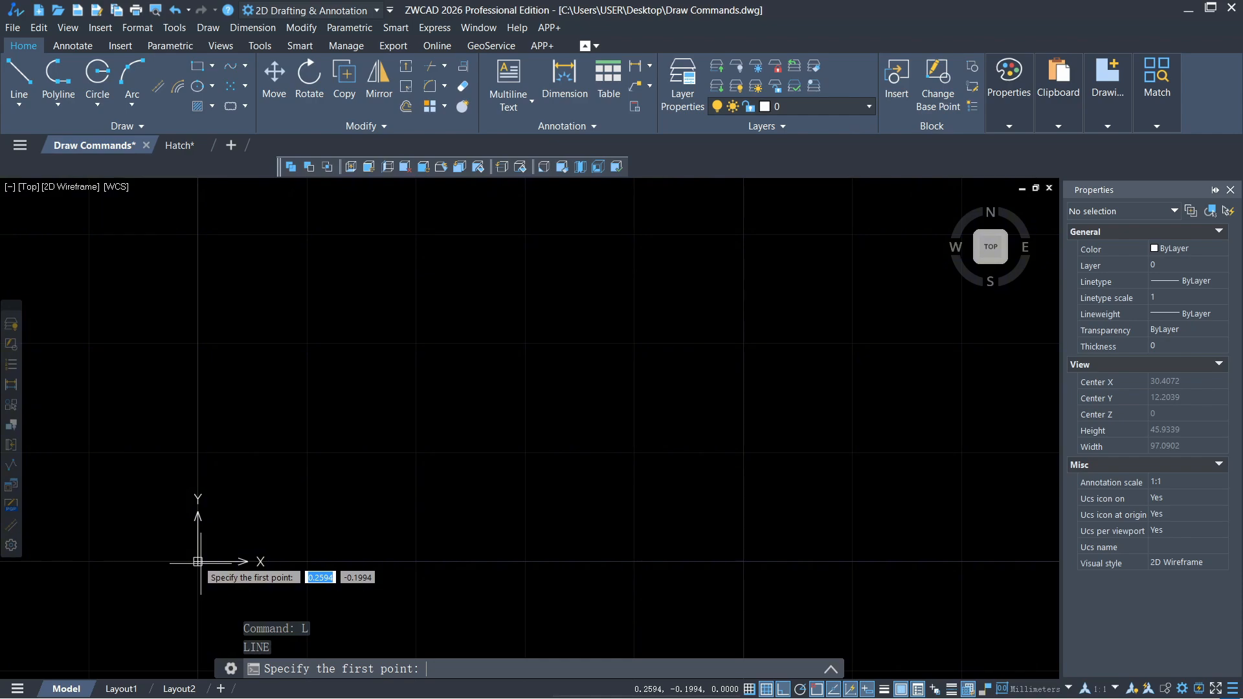
type("0")
key("Tab")
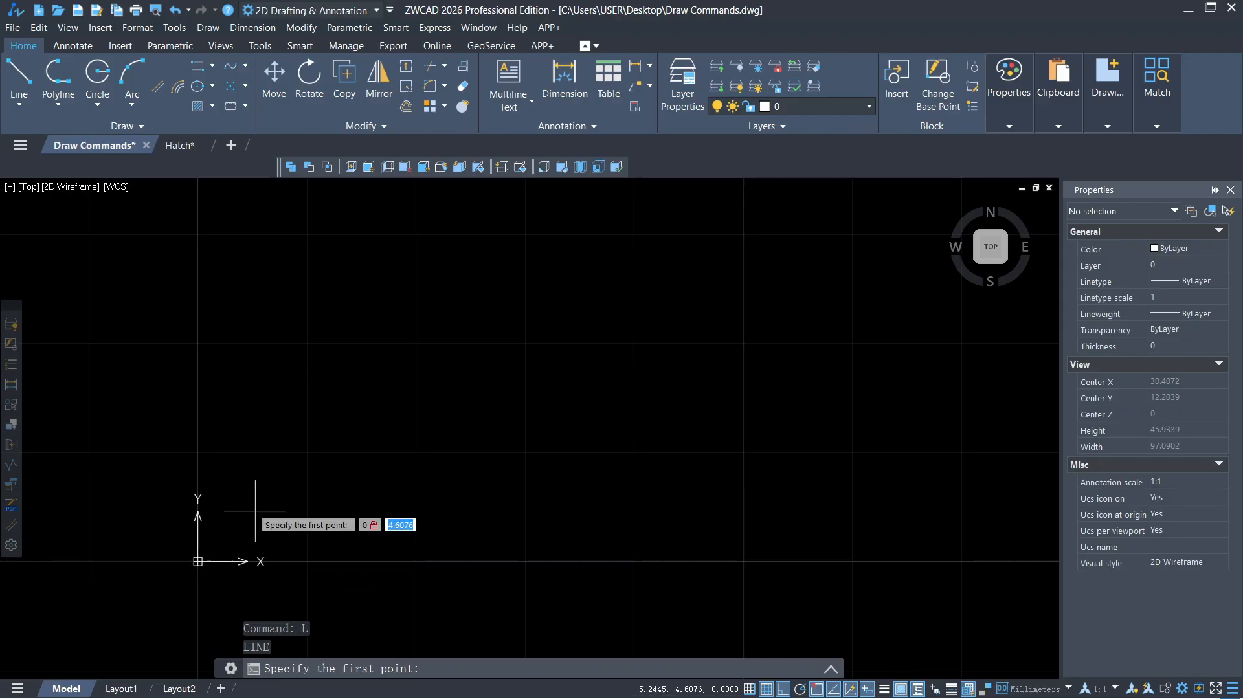
type("0")
key("Return")
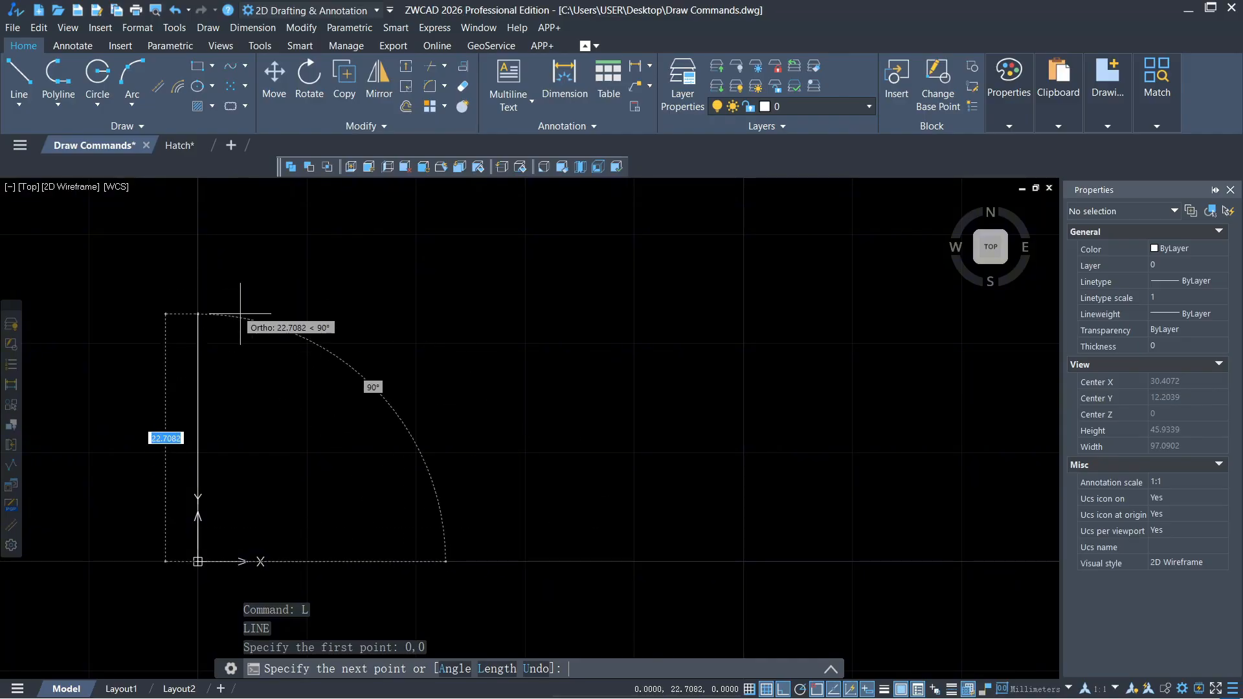
left_click(786, 689)
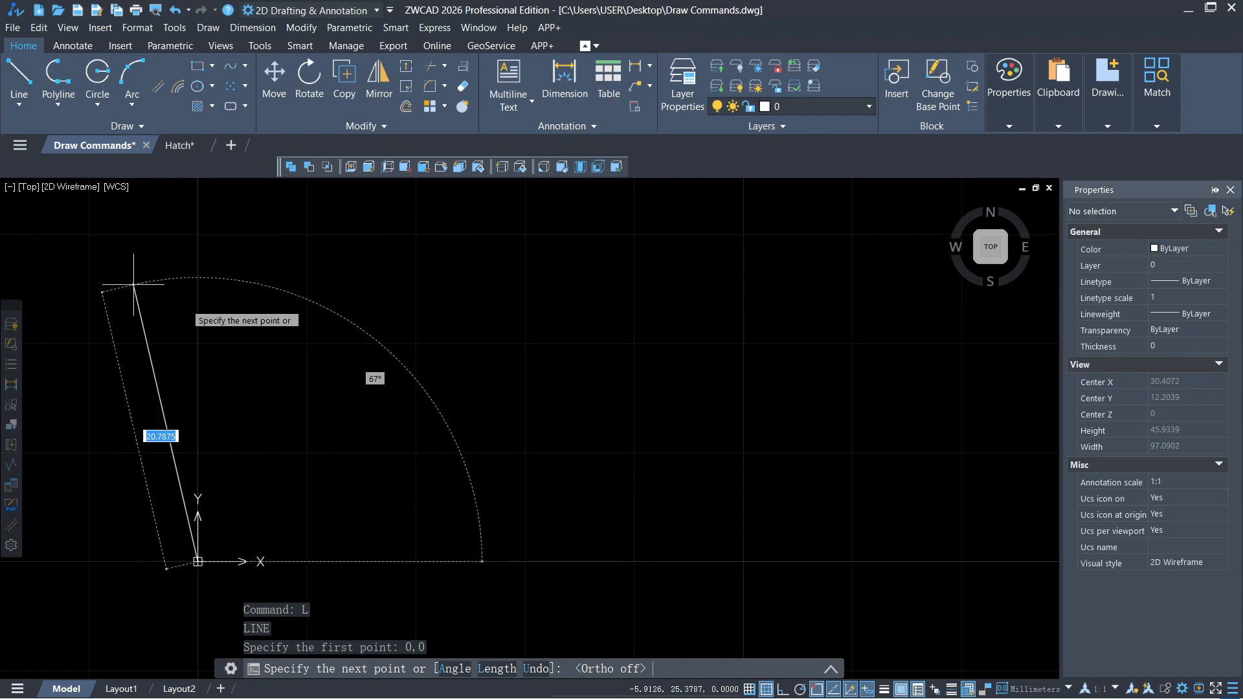
key("F8")
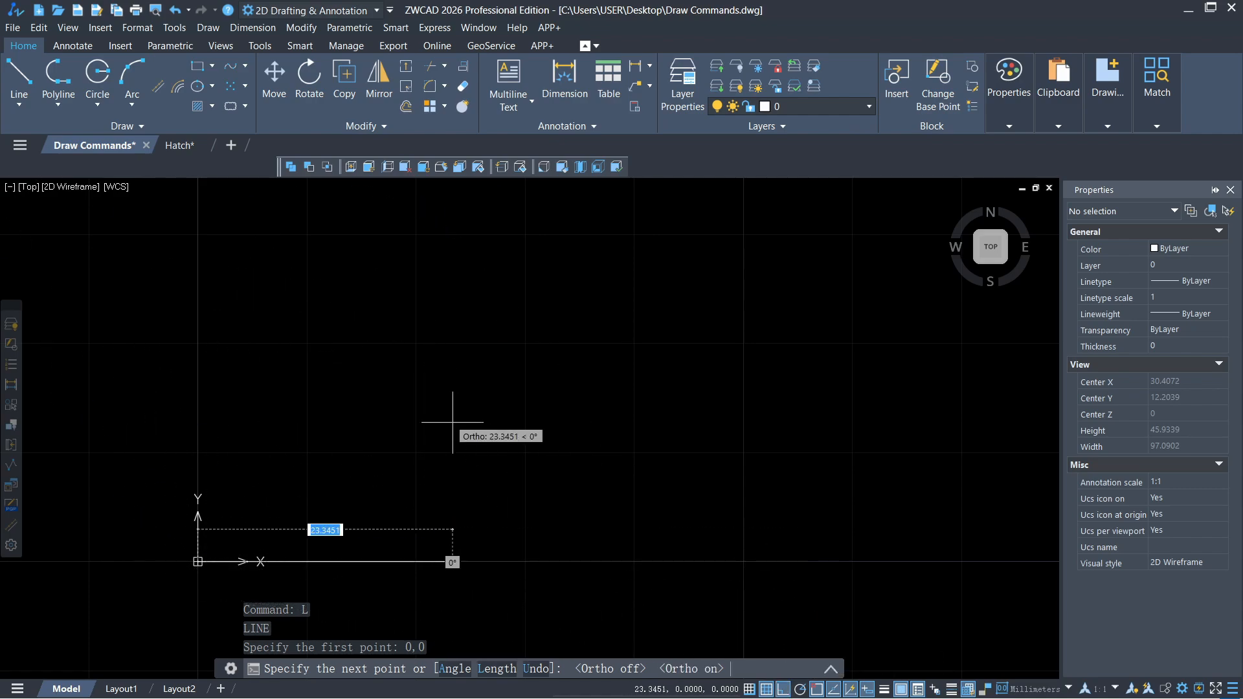
type("50")
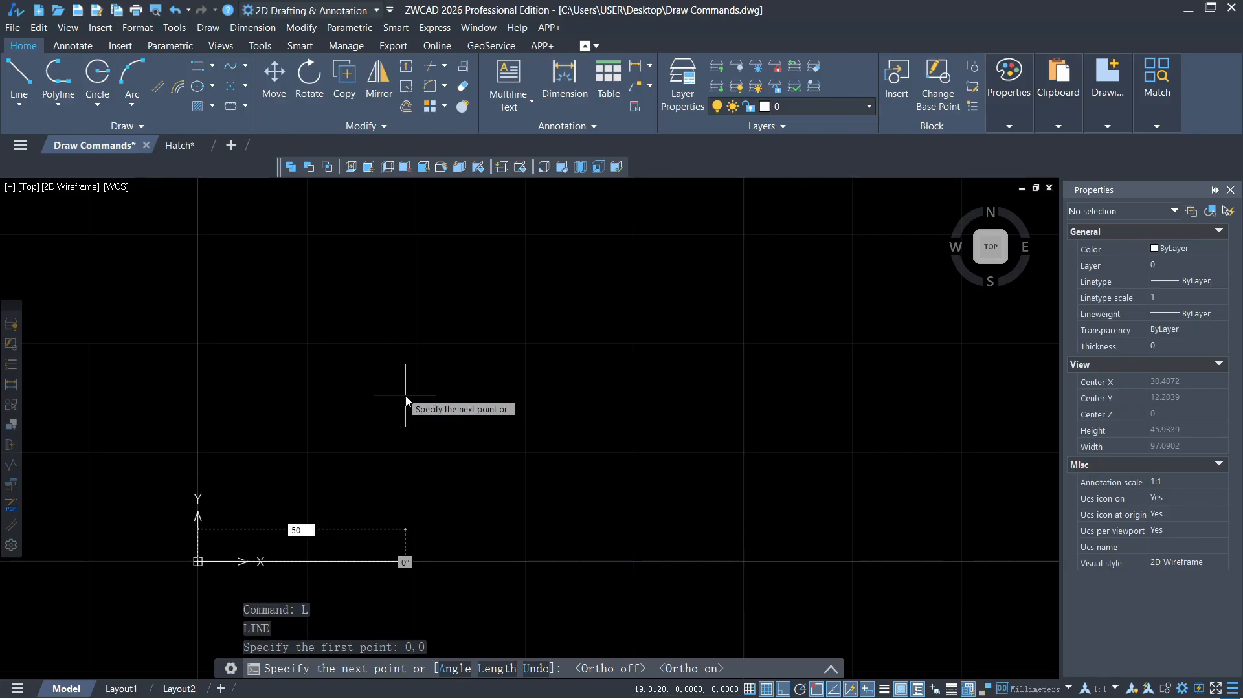
key("Return")
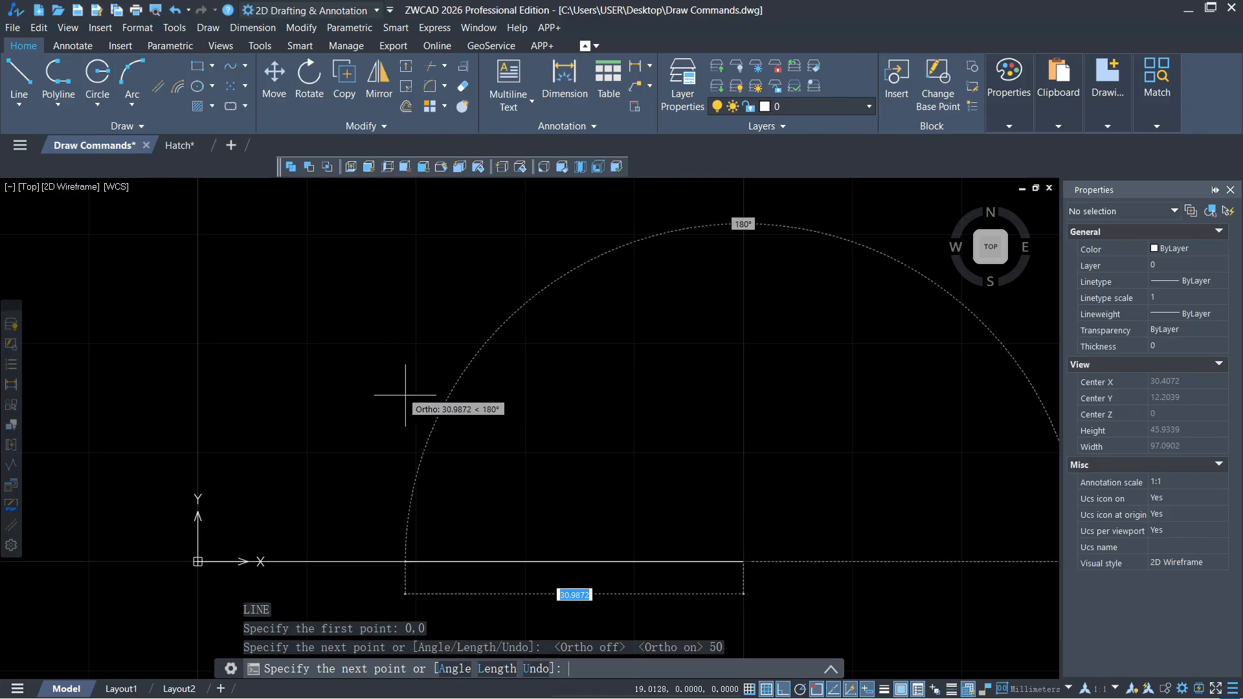
key("Escape")
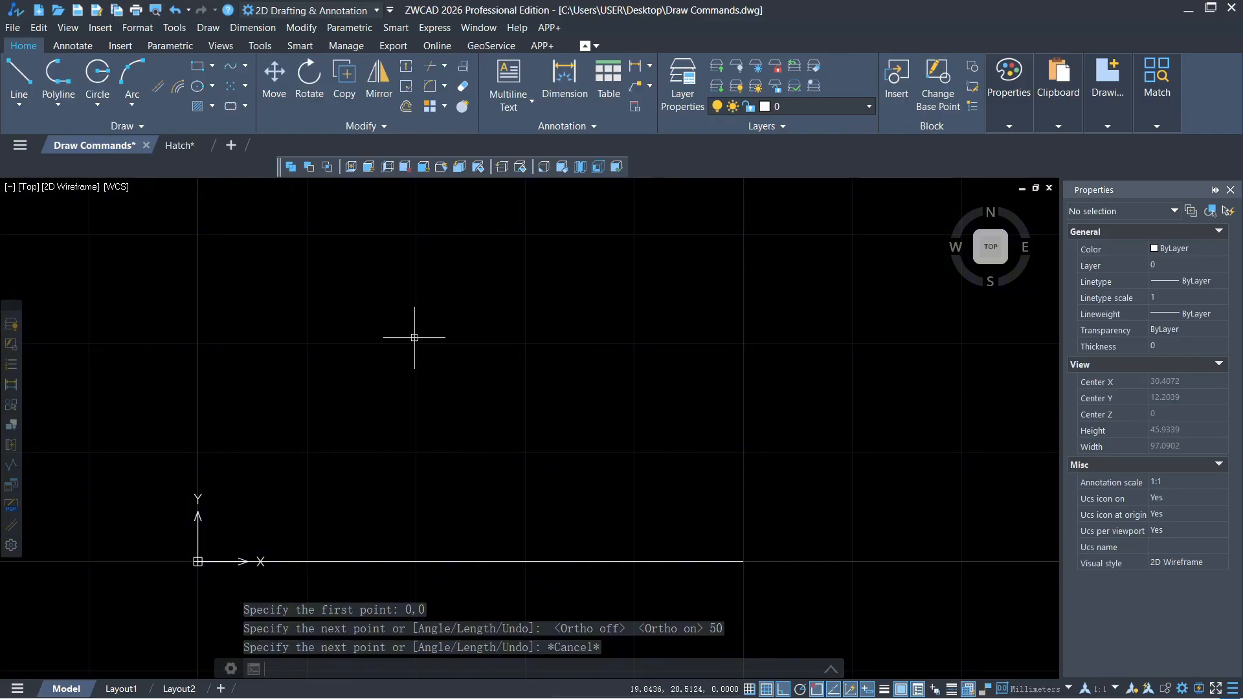
Step: Start a second line at 0,5 and draw its first segment 50 mm horizontally in the positive X direction
type("L")
key("Return")
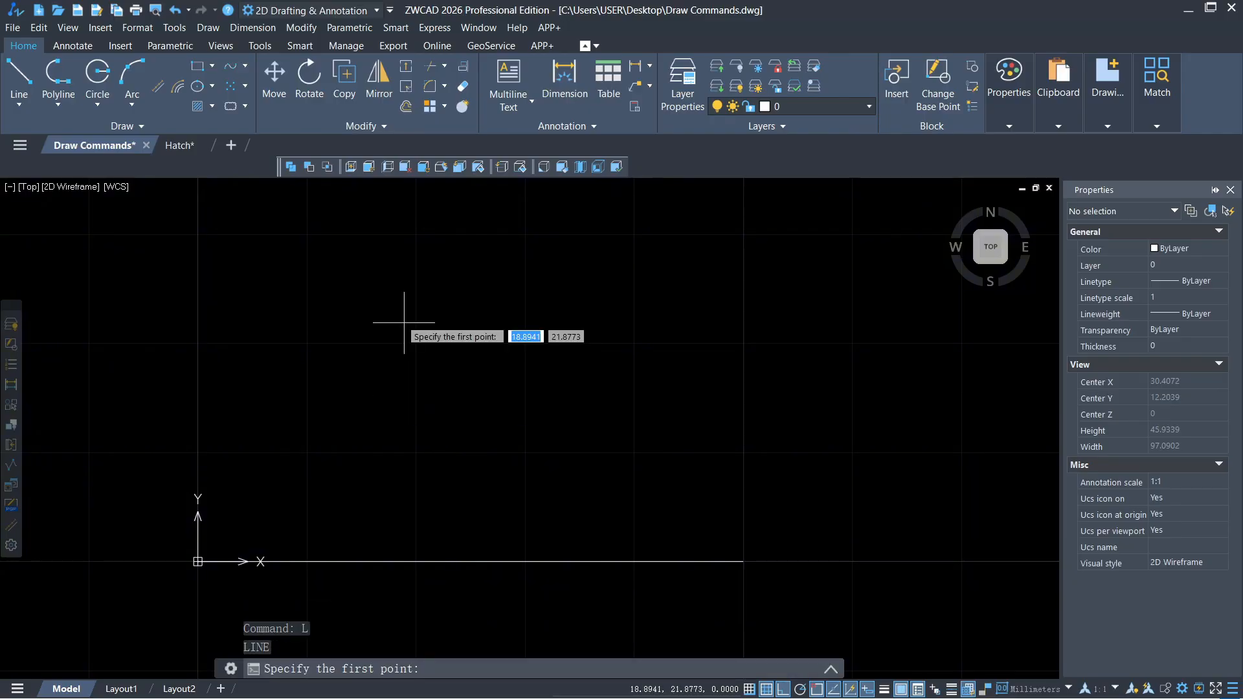
type("0,5")
key("Return")
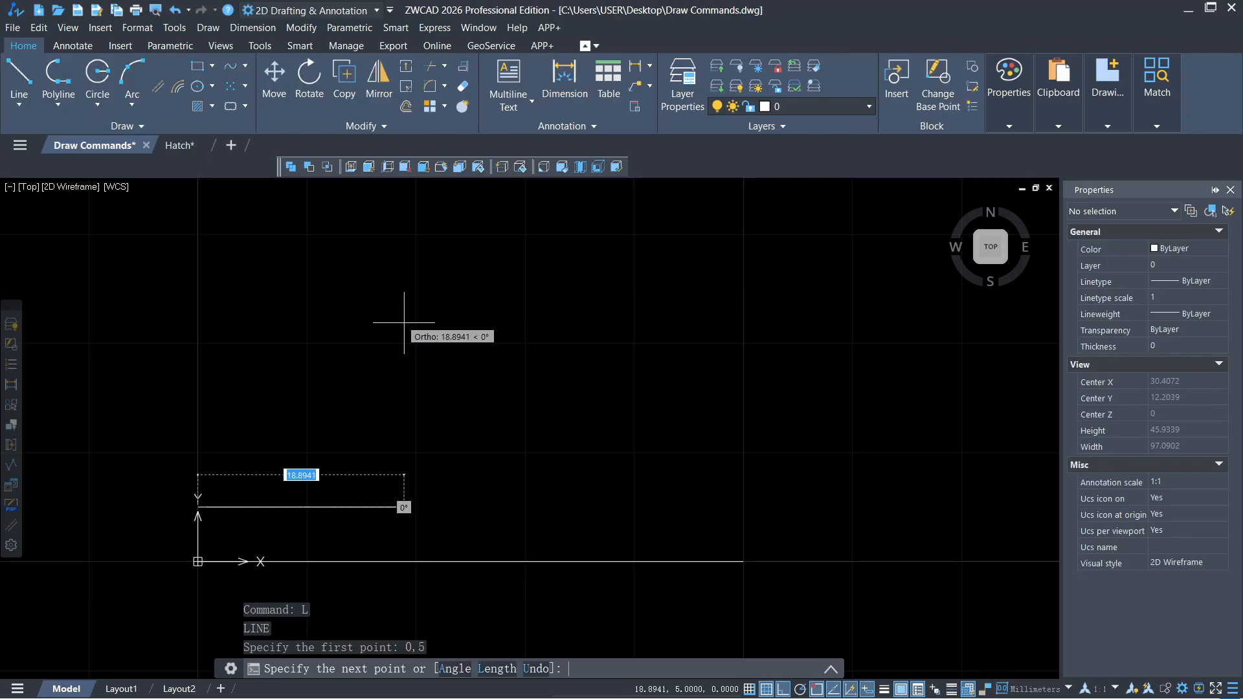
type("50")
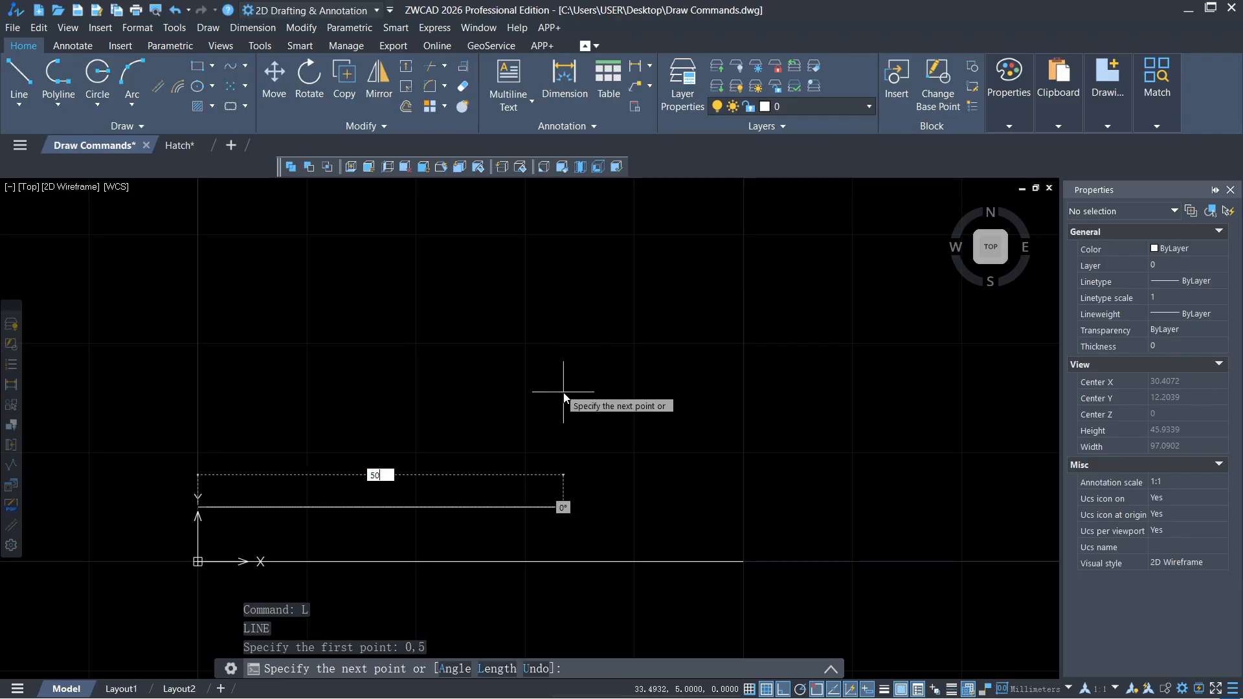
key("Return")
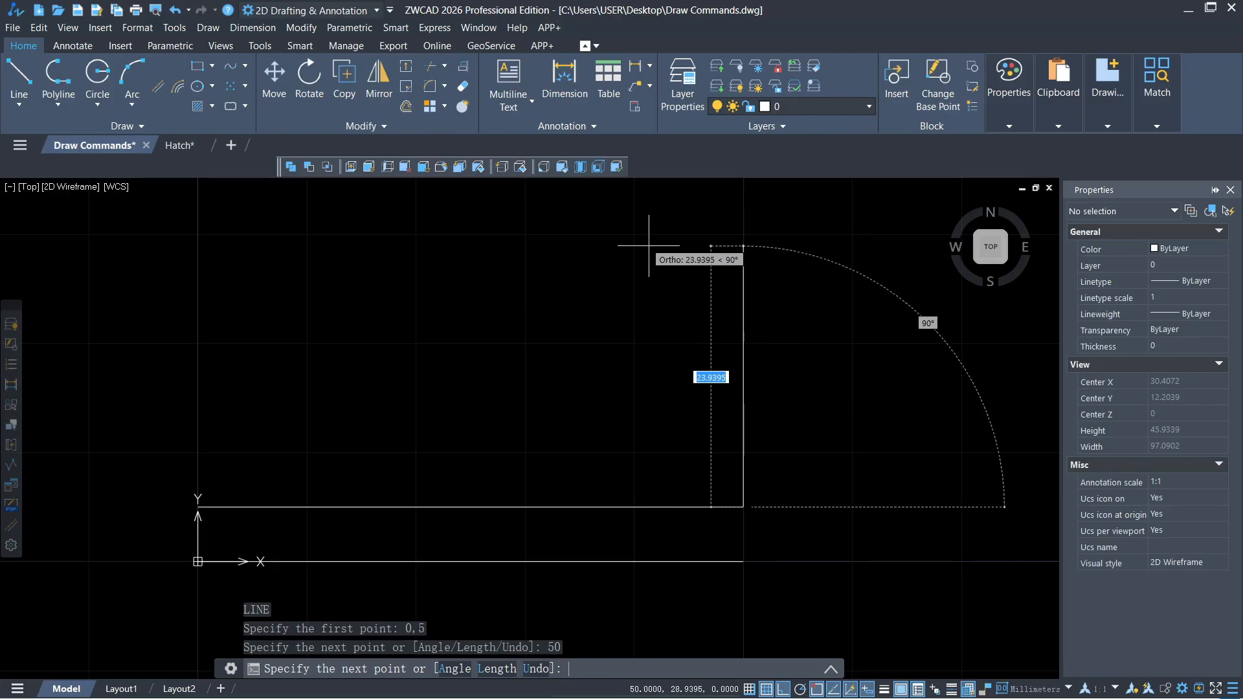
Step: Continue the line chain with a 50 mm segment upward and a 50 mm segment in positive X, ending the command there
type("50")
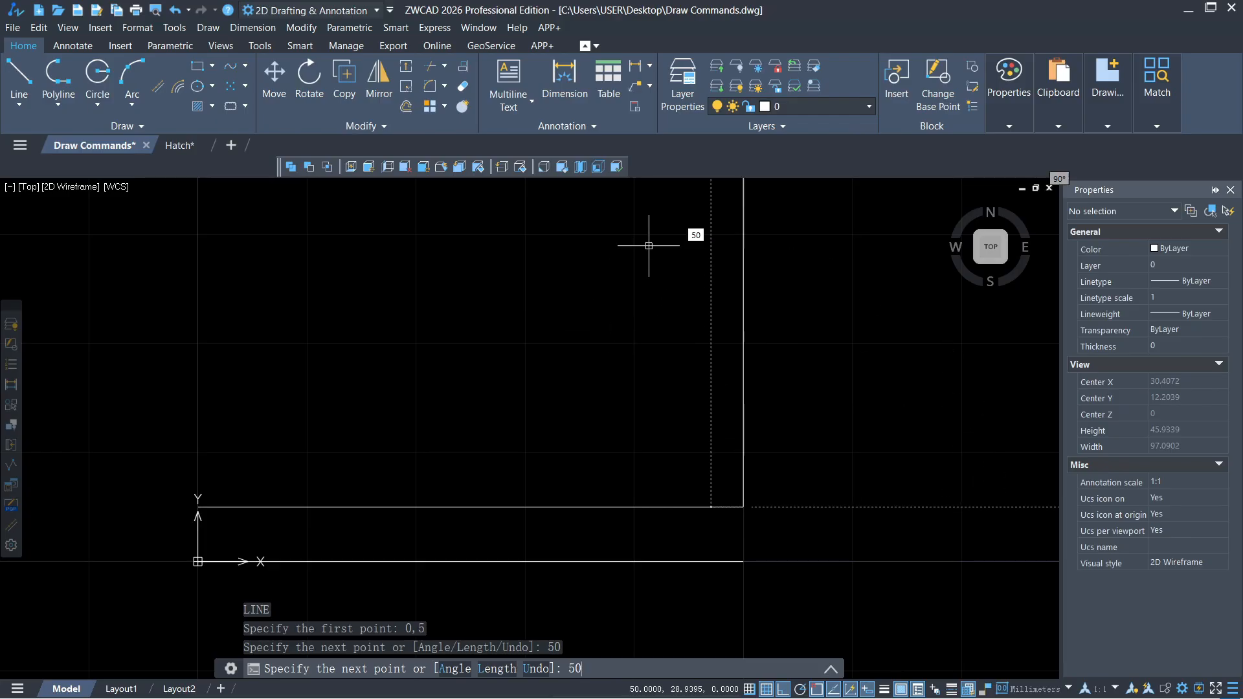
key("Return")
scroll(686, 238, "down", 2)
scroll(697, 234, "down", 1)
middle_click_drag(800, 228, 707, 336)
type("50")
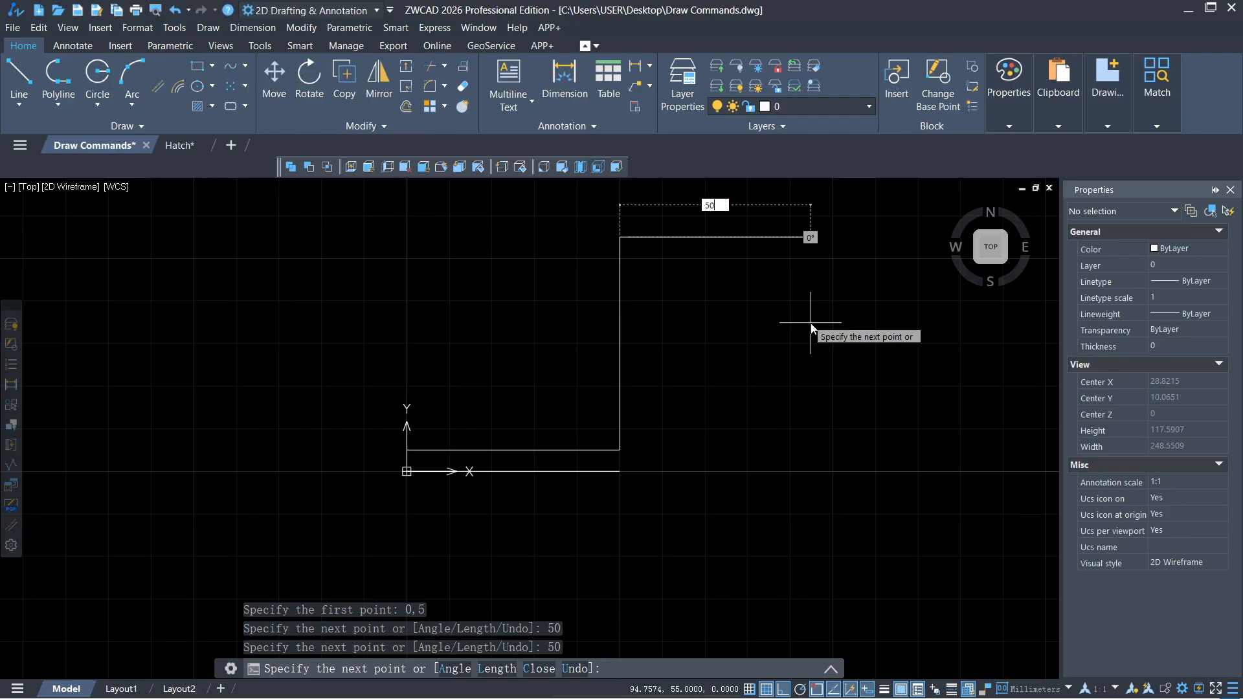
key("Return")
key("Escape")
Step: Select the stepped chain's segments individually to check whether they are separate objects
left_click(755, 237)
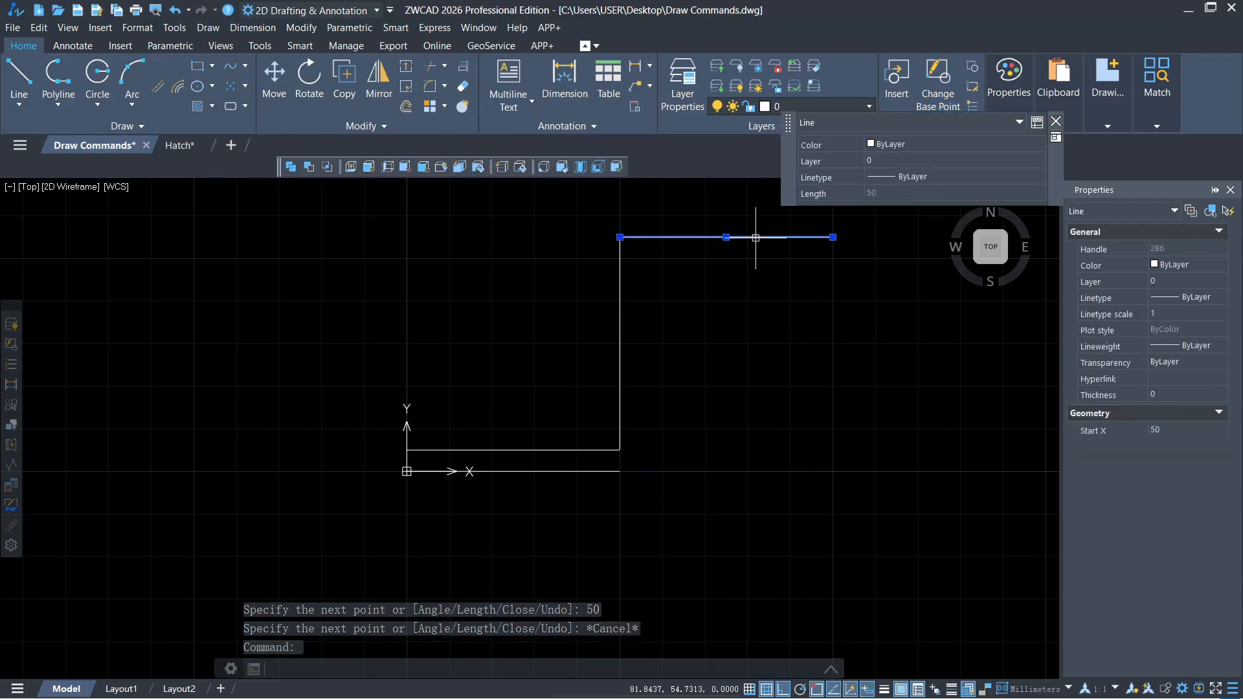
left_click(619, 265)
key("Escape")
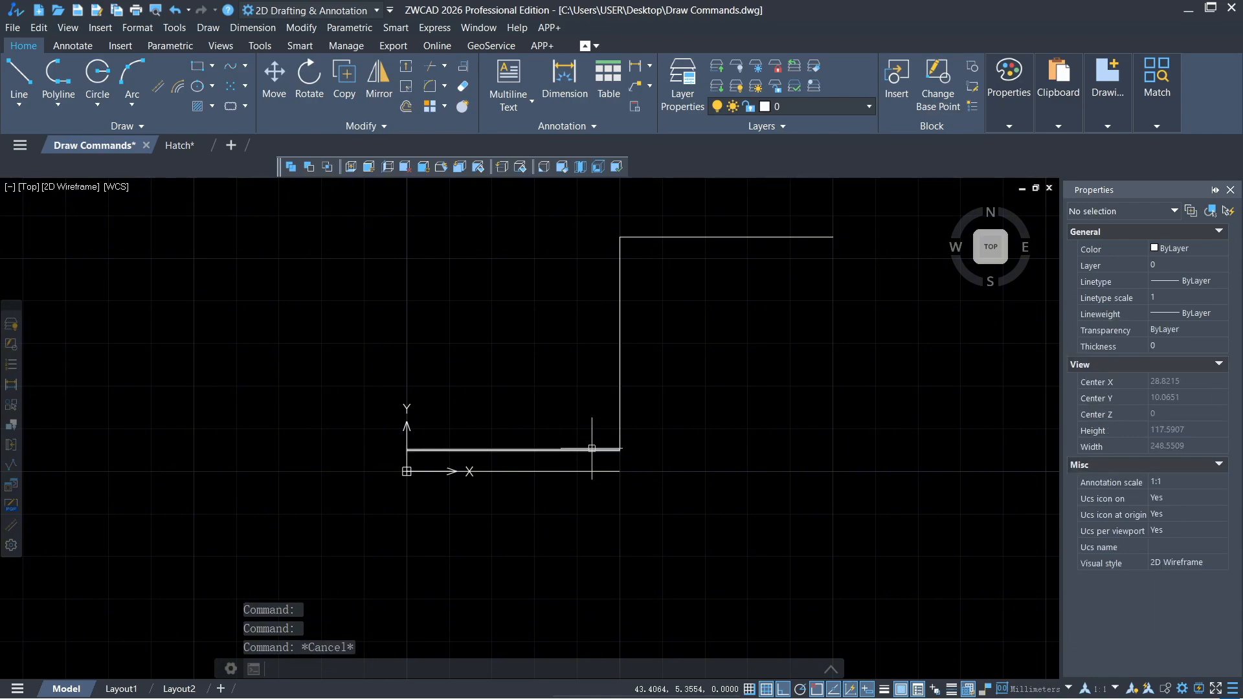
left_click(591, 449)
key("Escape")
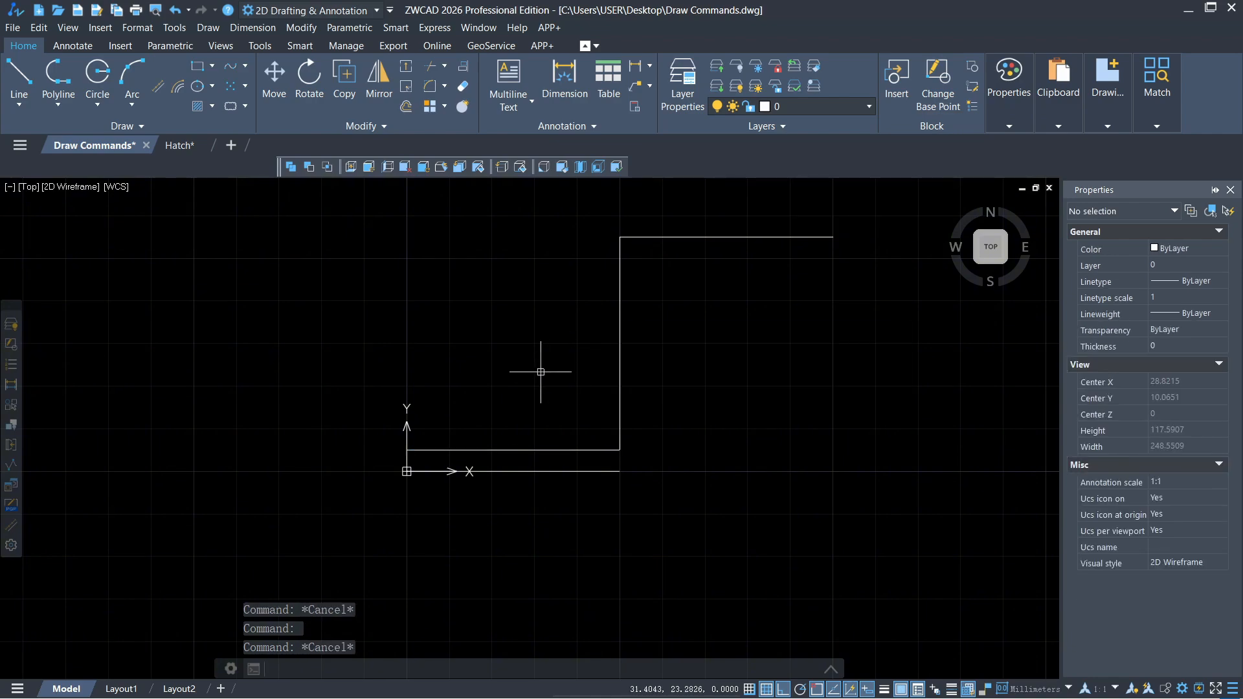
middle_click_drag(542, 376, 468, 419)
scroll(467, 419, "up", 2)
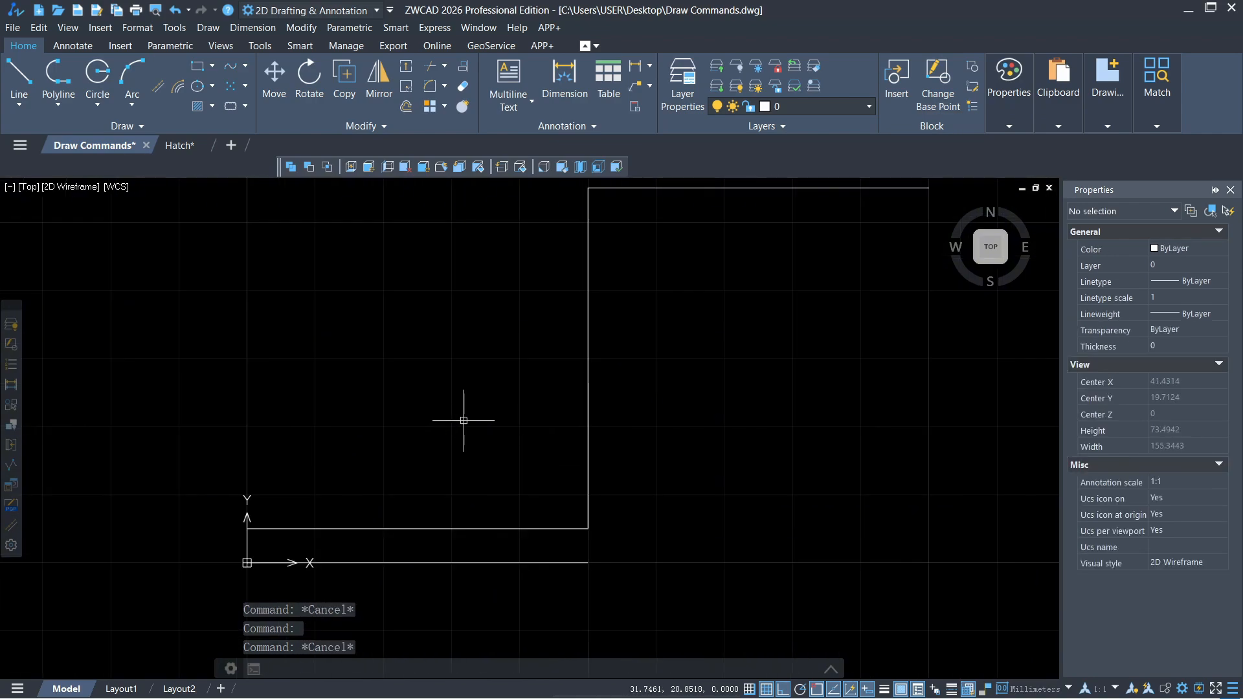
scroll(464, 422, "down", 2)
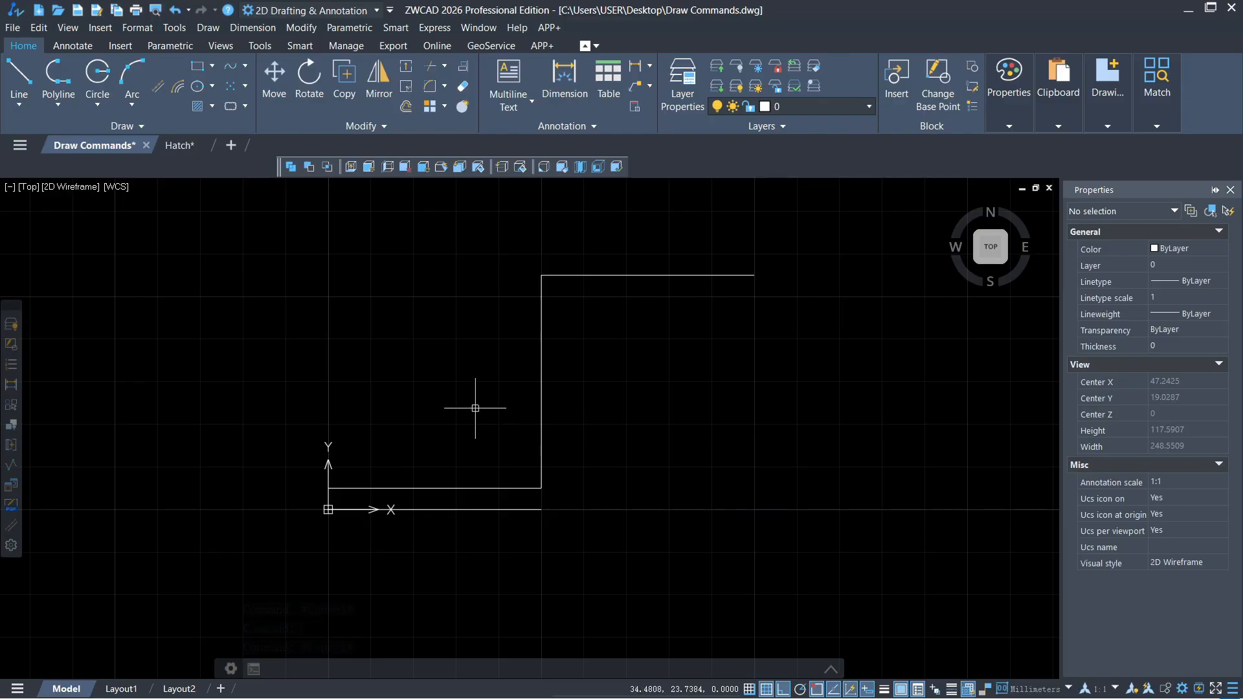
Step: Join the three segments of the stepped chain into one polyline and select it to check the result
type("j")
key("Return")
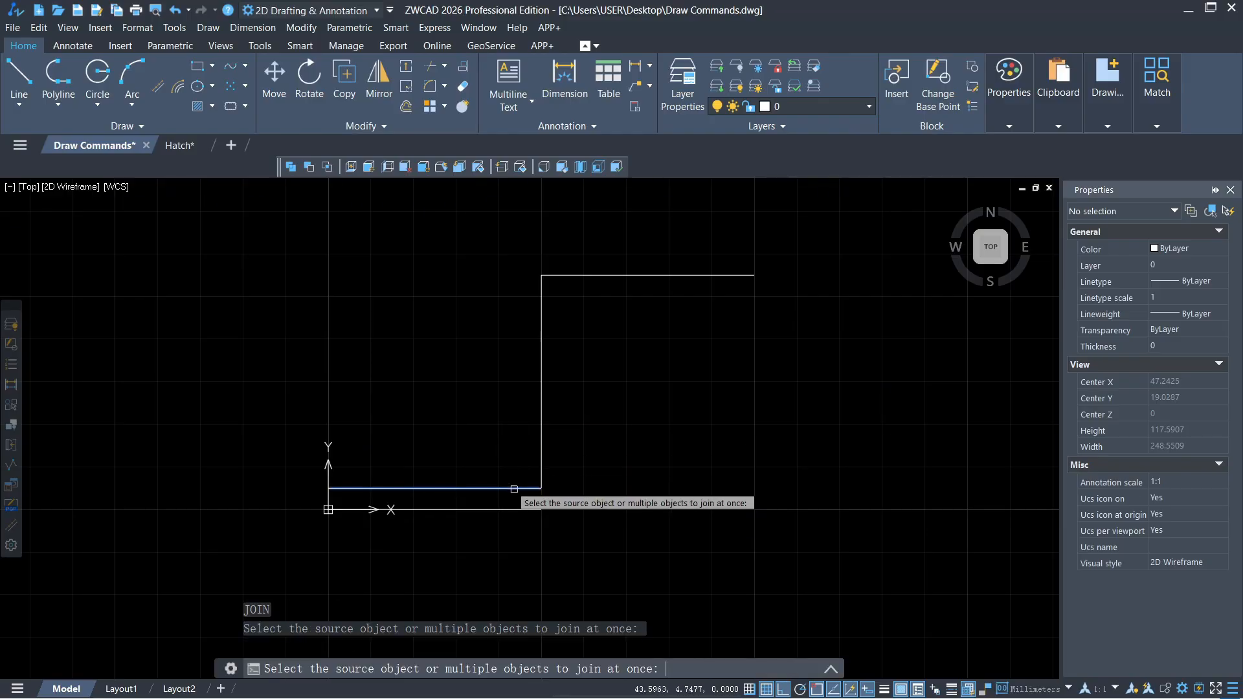
left_click(522, 487)
left_click(541, 435)
left_click(589, 275)
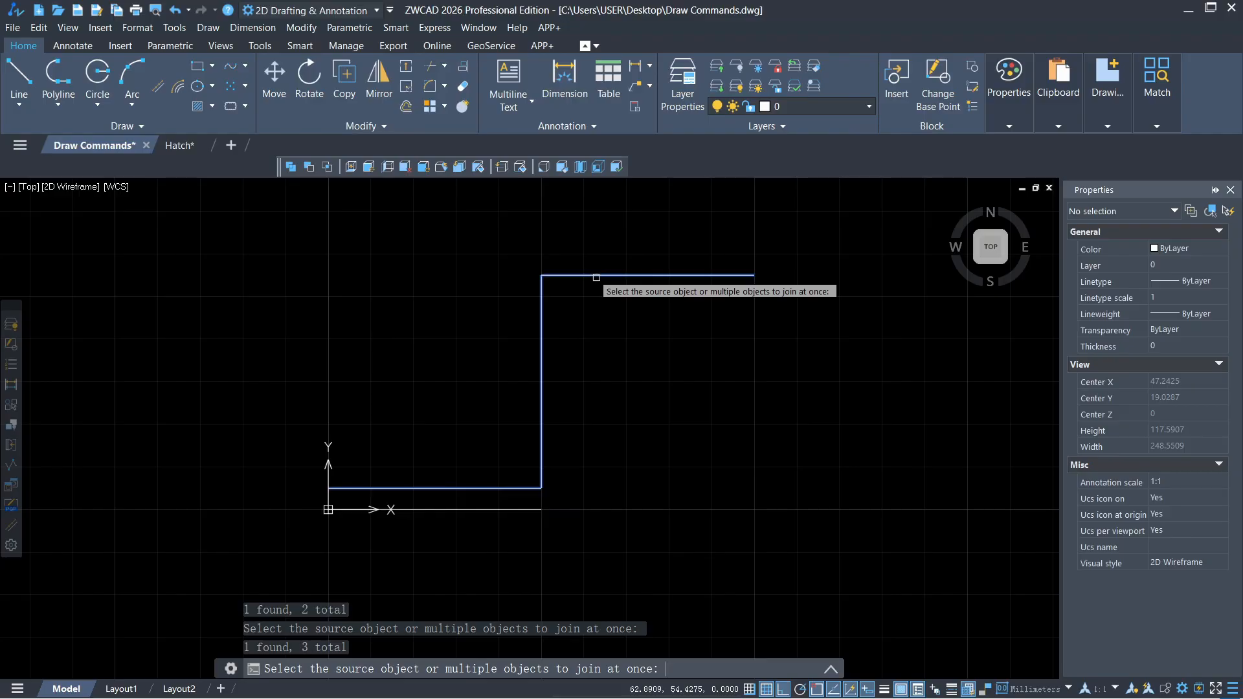
key("Return")
left_click(594, 275)
key("Escape")
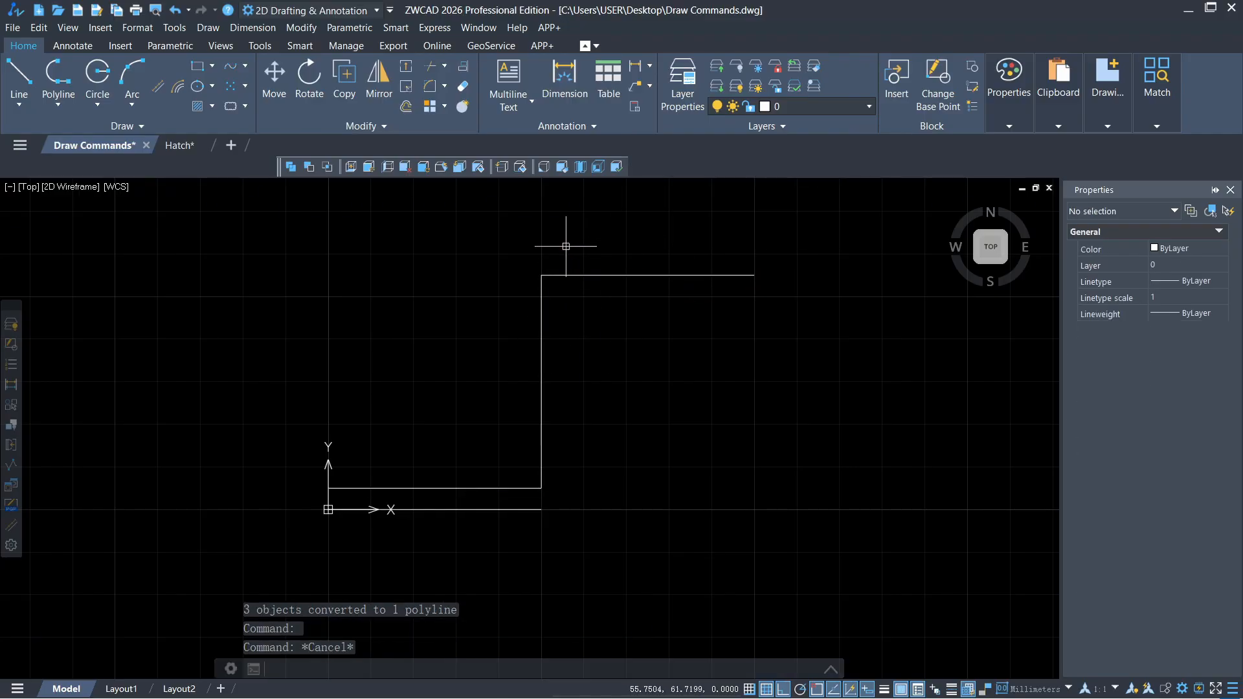
Step: Undo the join of the stepped chain and select its upper horizontal segment to check it
key("Up")
key("ctrl+z")
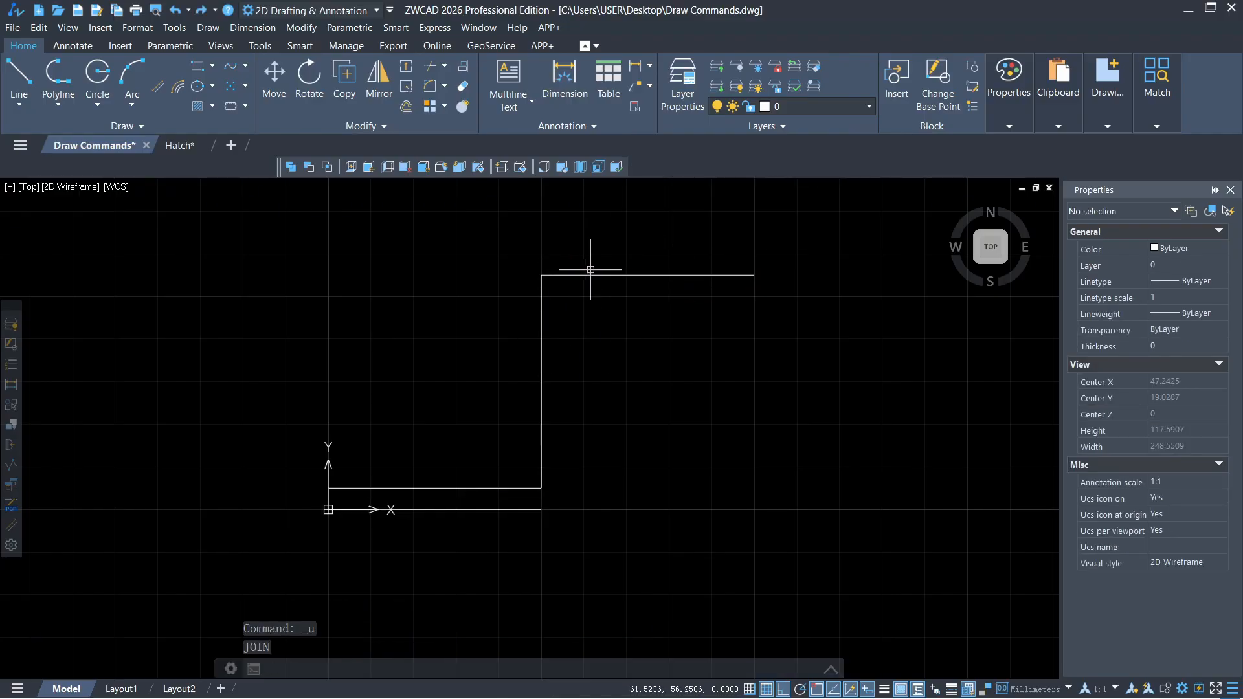
left_click(570, 275)
key("Escape")
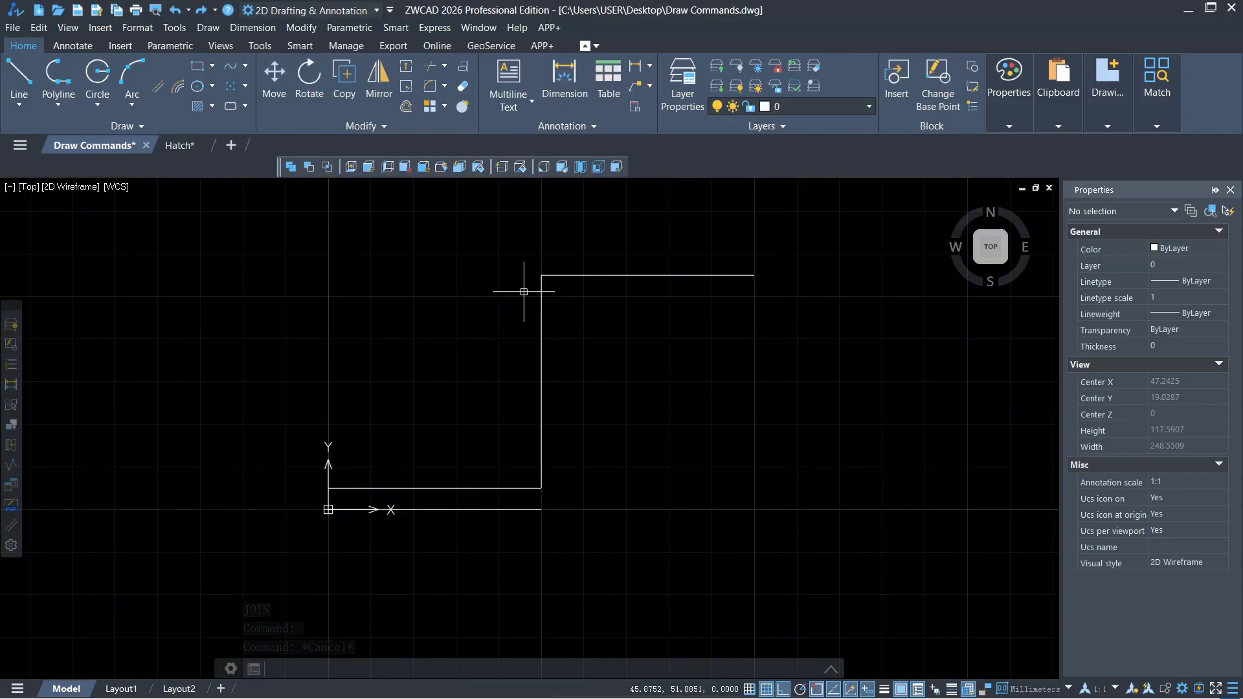
Step: Start a polyline at coordinates 0,-5 and draw its first segment 50 mm in positive X
type("PL")
key("Return")
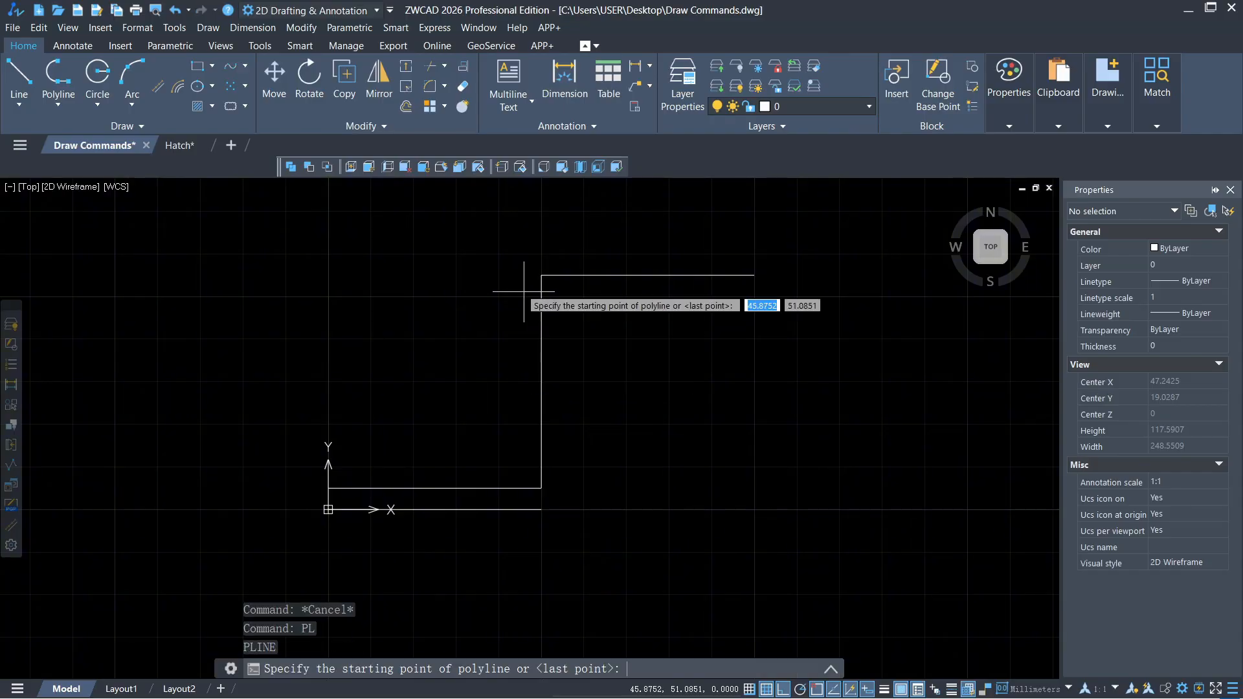
type("0")
key("Tab")
type("-5")
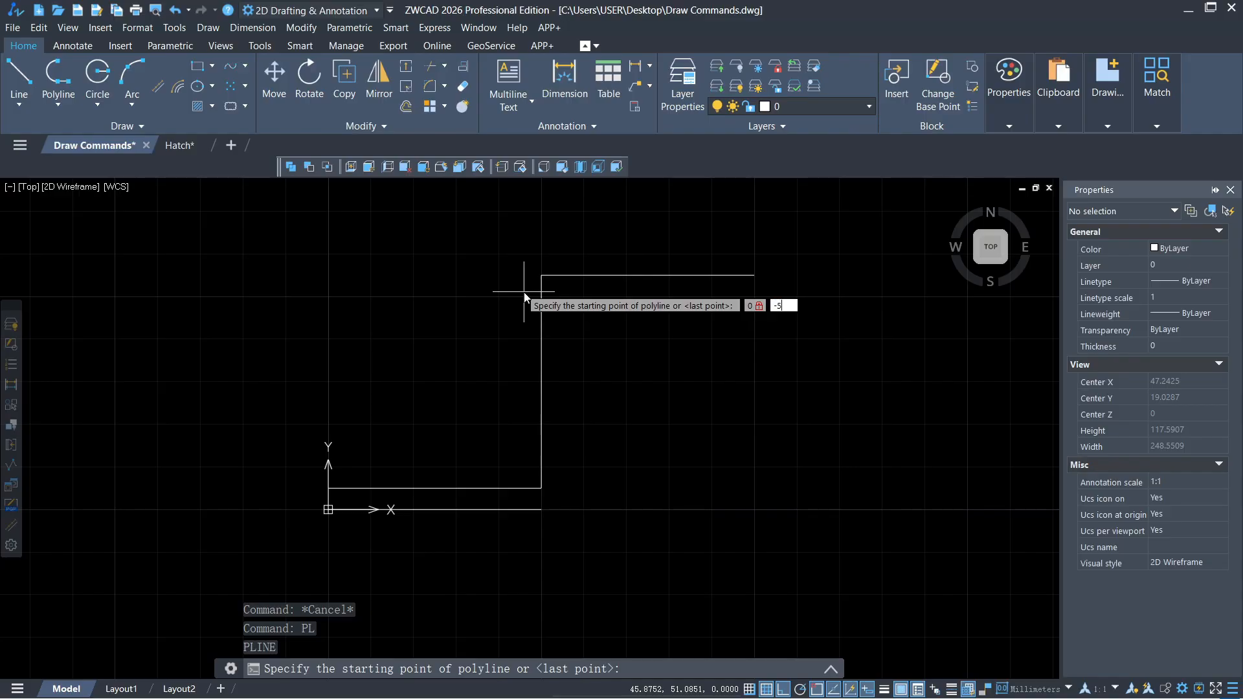
key("Return")
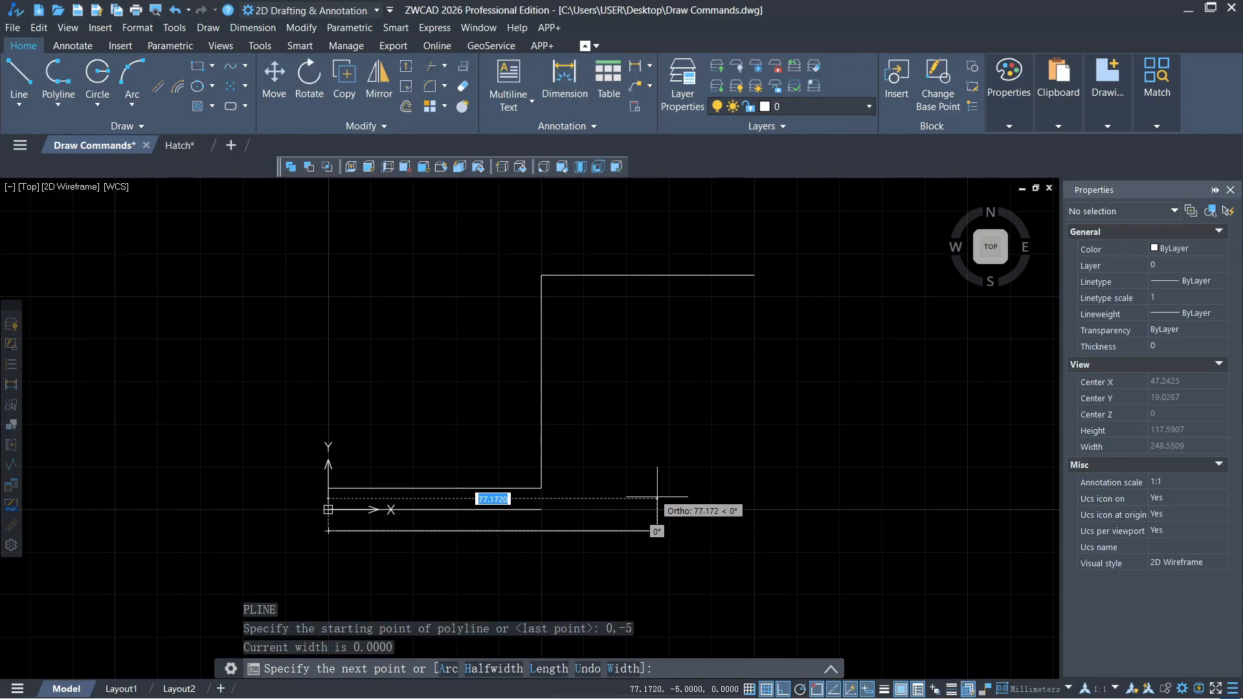
type("50")
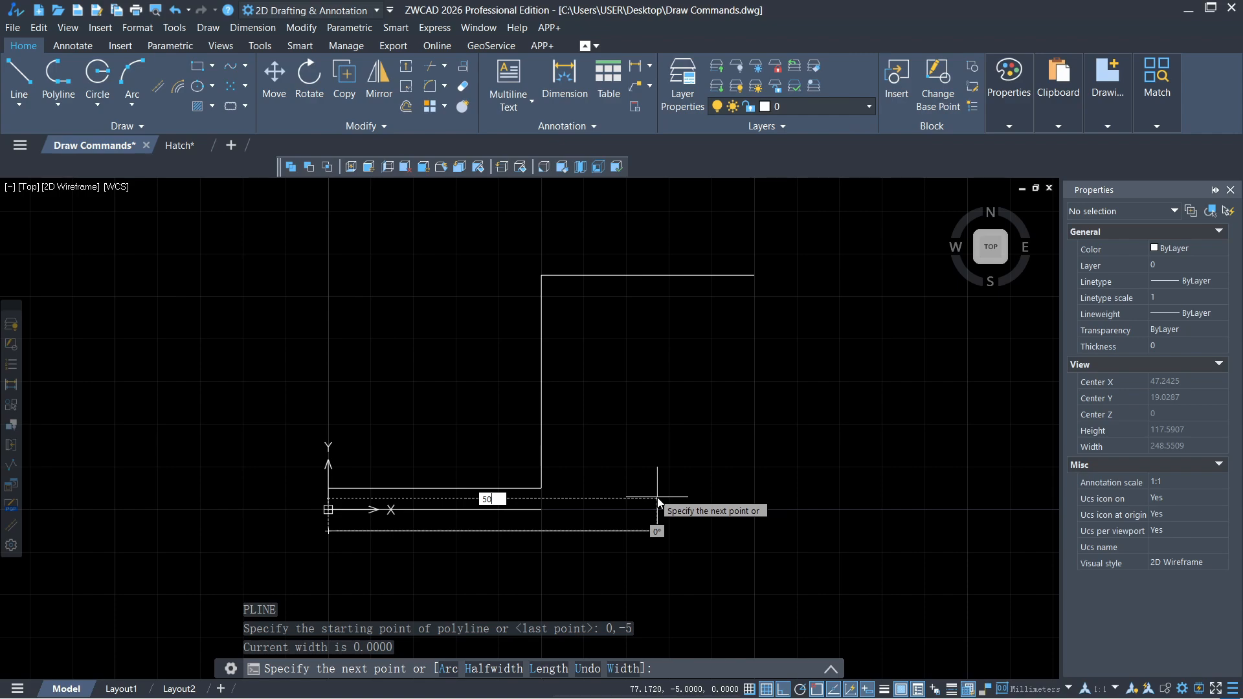
key("Return")
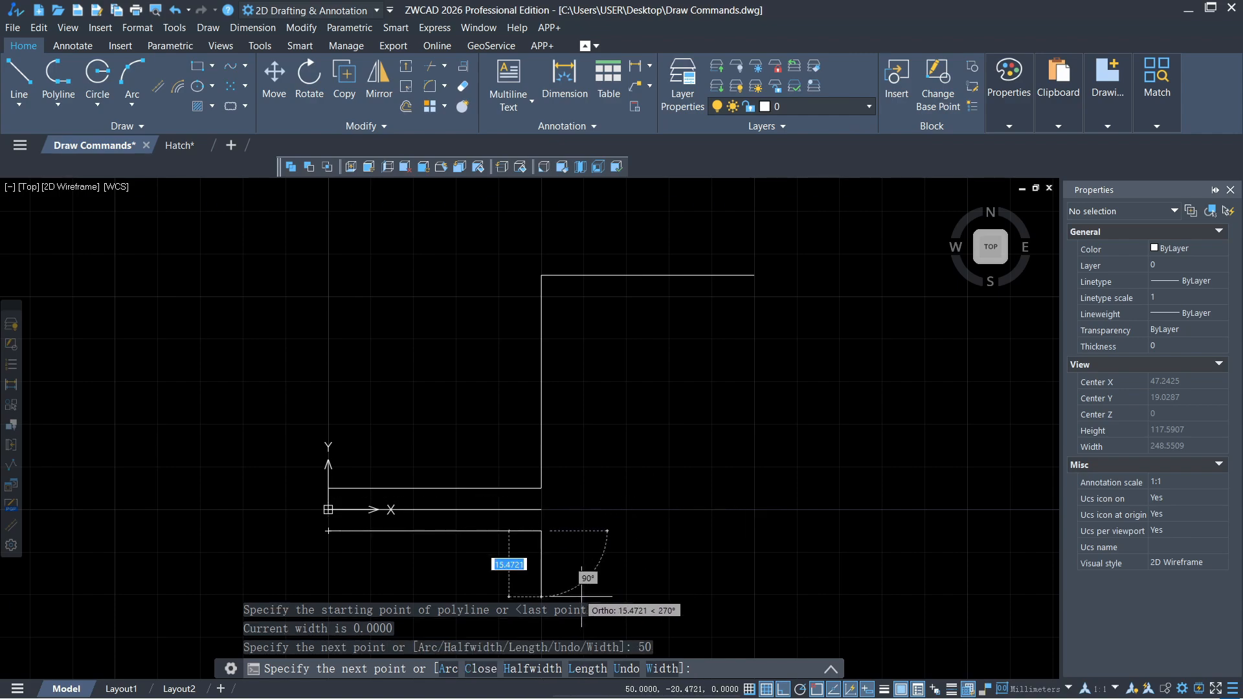
Step: Continue the polyline with a 50 mm segment downward and a 50 mm segment in positive X, ending the command there
type("50")
key("Return")
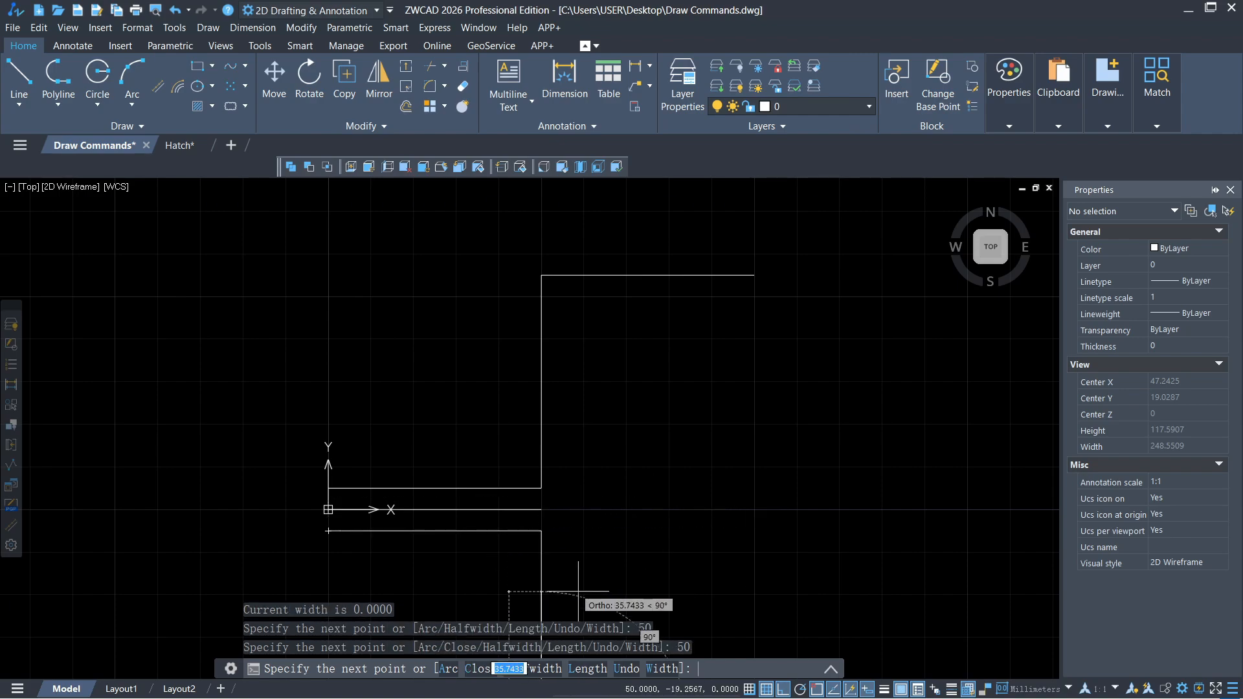
scroll(800, 381, "down", 2)
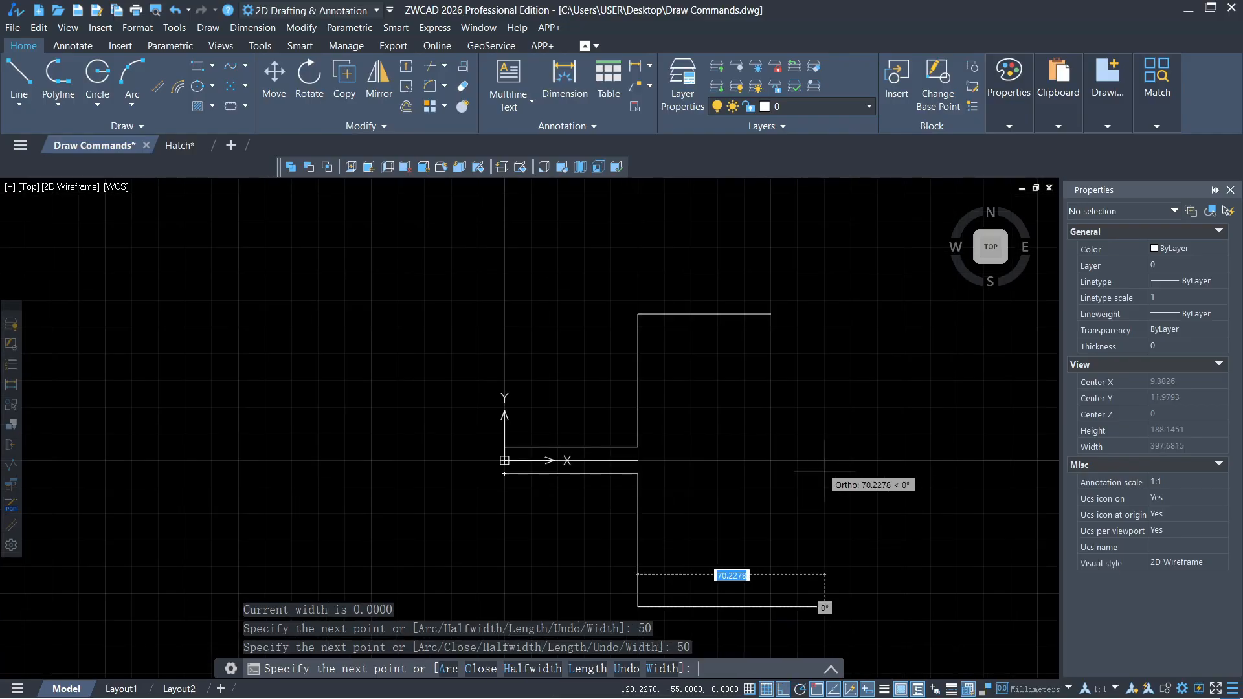
type("50")
key("Return")
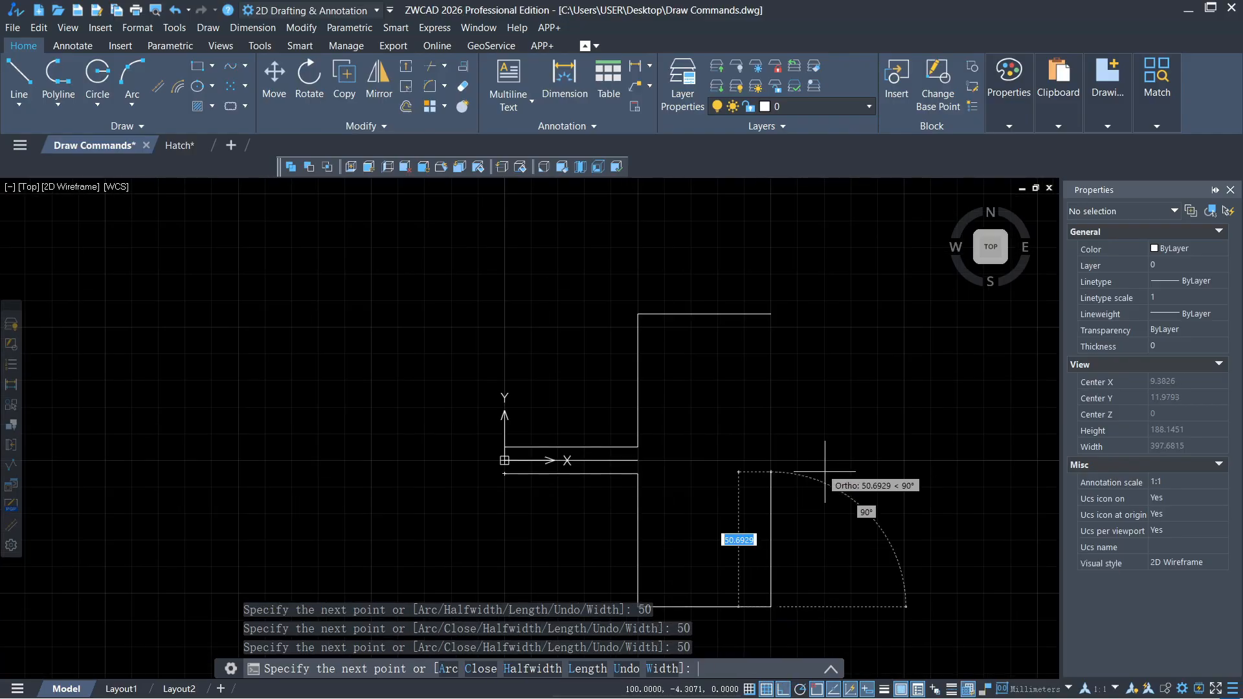
key("Escape")
Step: Select the lower polyline and individual segments of the upper line chain in turn to compare how they are selected
left_click(638, 495)
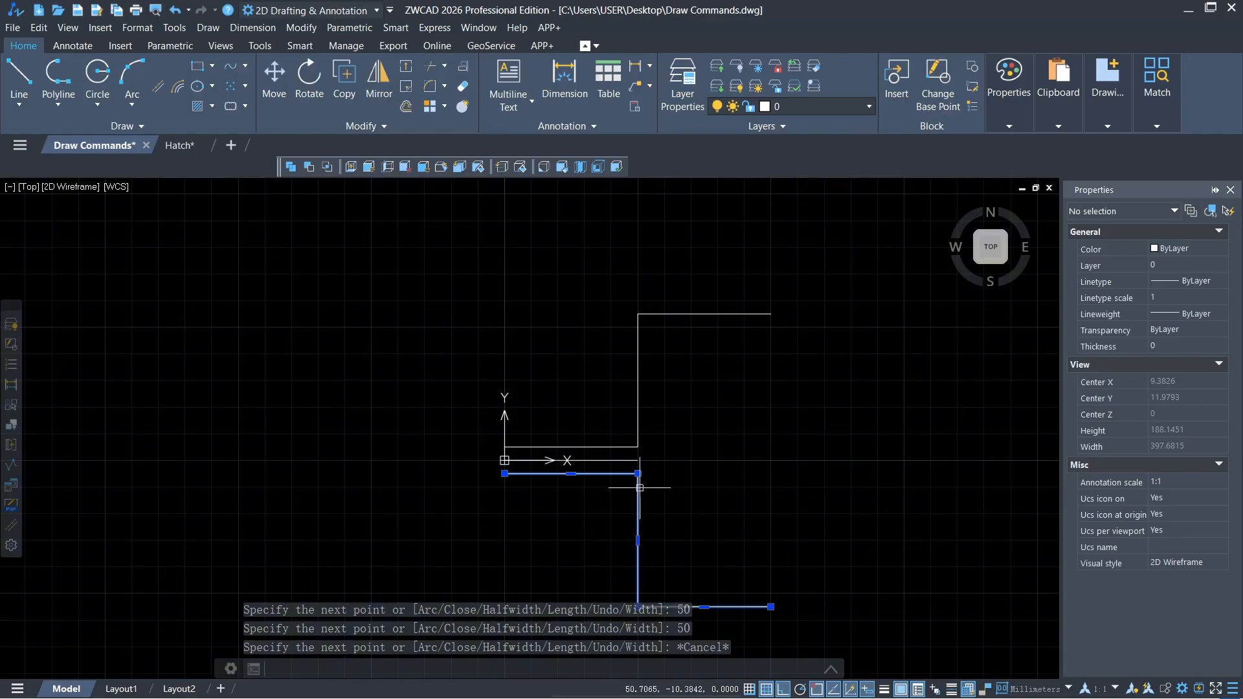
key("Escape")
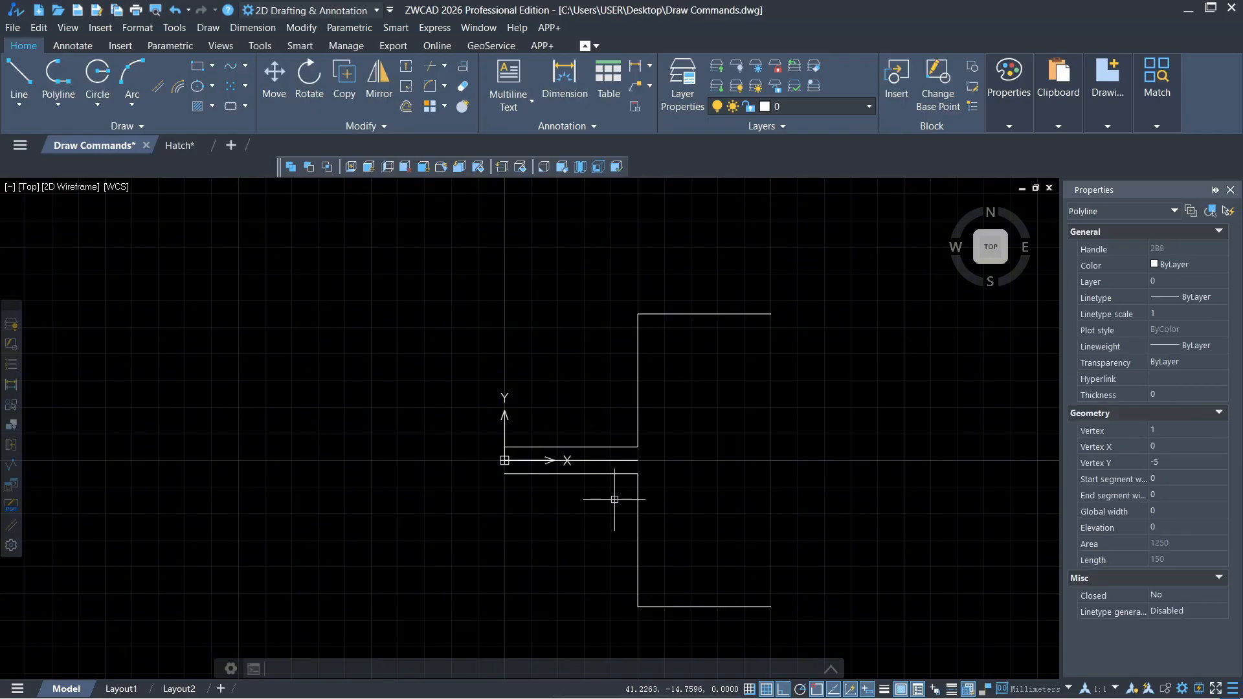
left_click(638, 414)
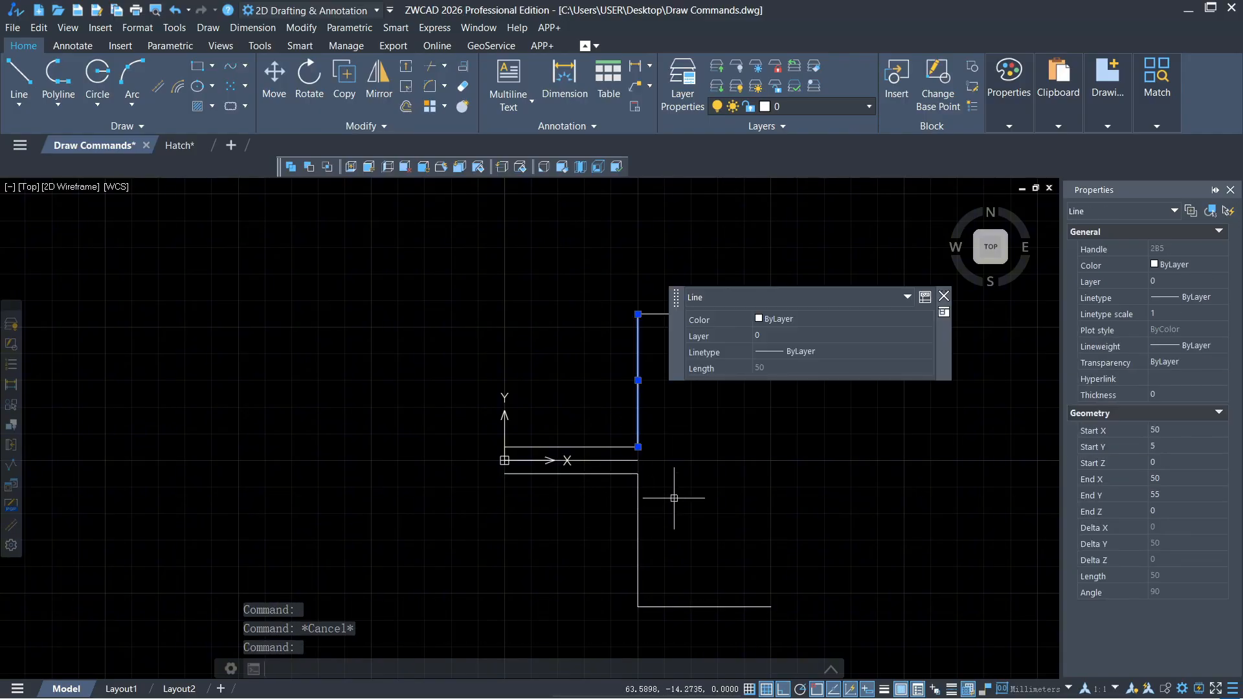
key("Escape")
middle_click_drag(718, 497, 587, 465)
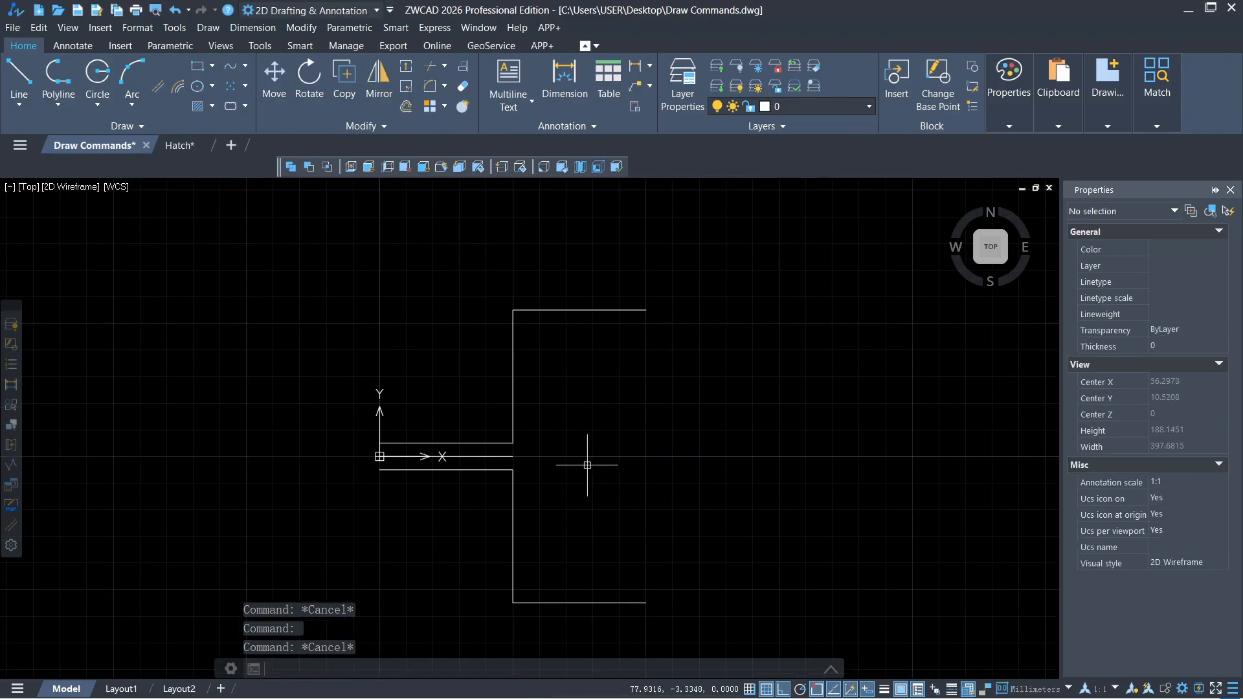
left_click(555, 310)
key("Escape")
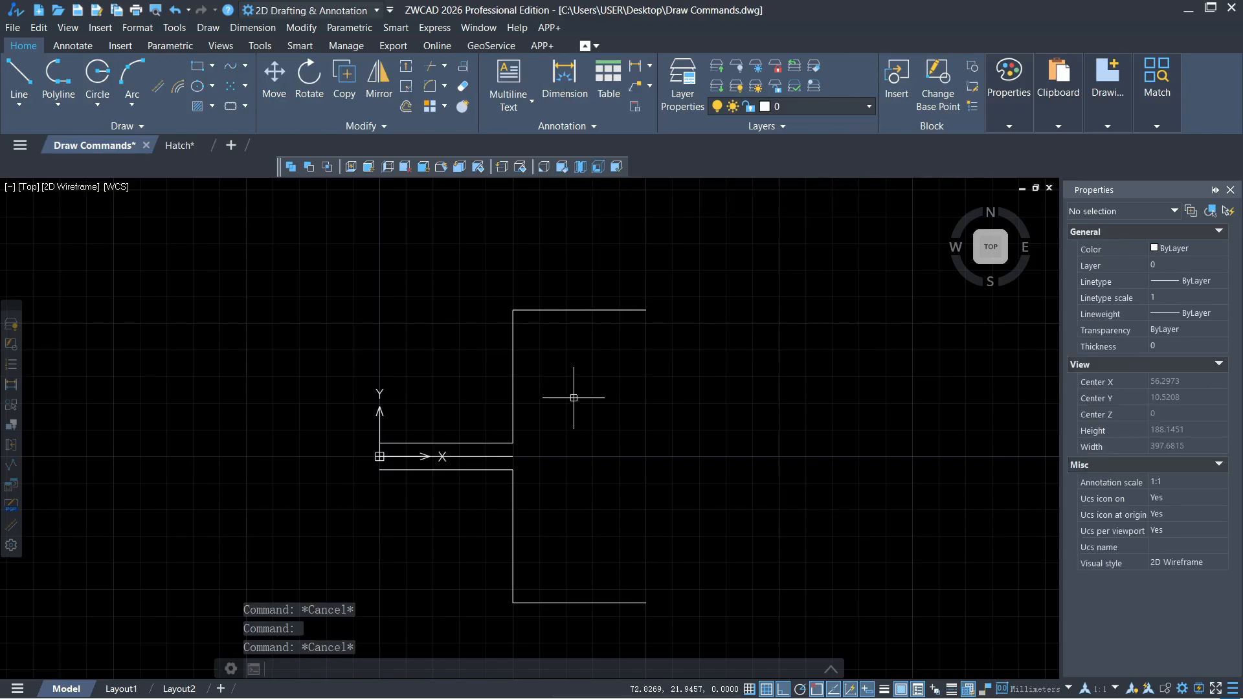
type("j")
key("Escape")
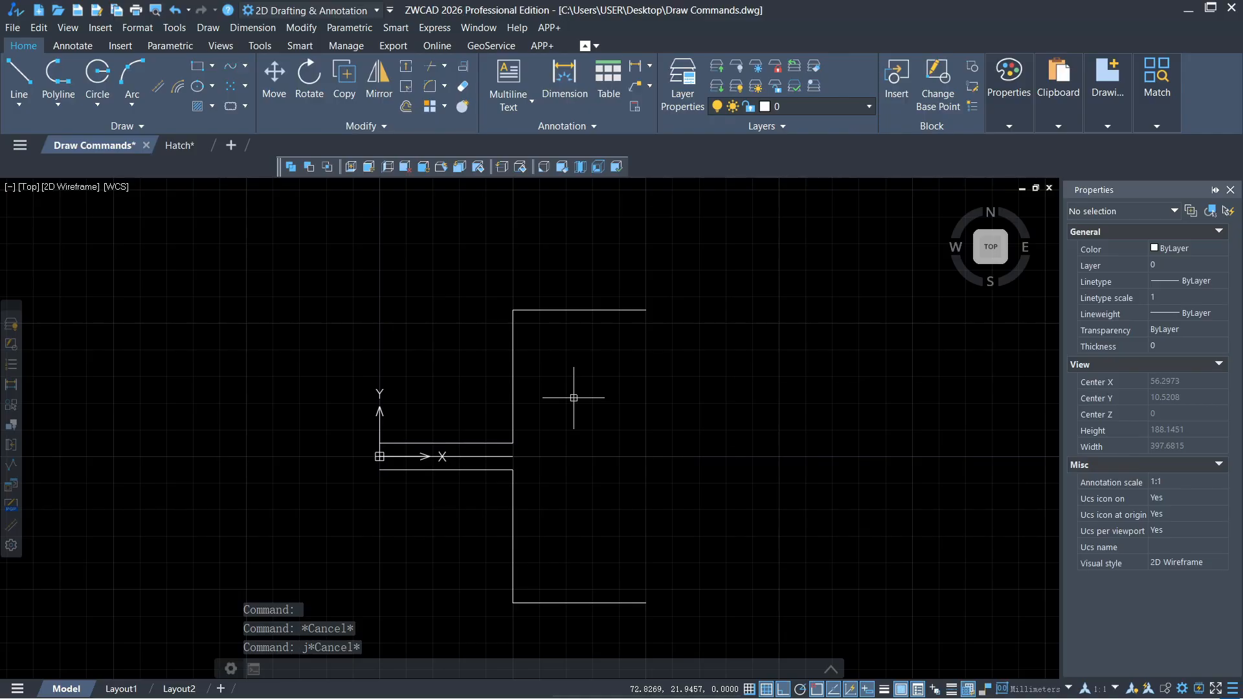
Step: Draw a center-based quarter arc centered on the lower polyline's free end, from the upper chain's free end counterclockwise to the polyline's level
type("a")
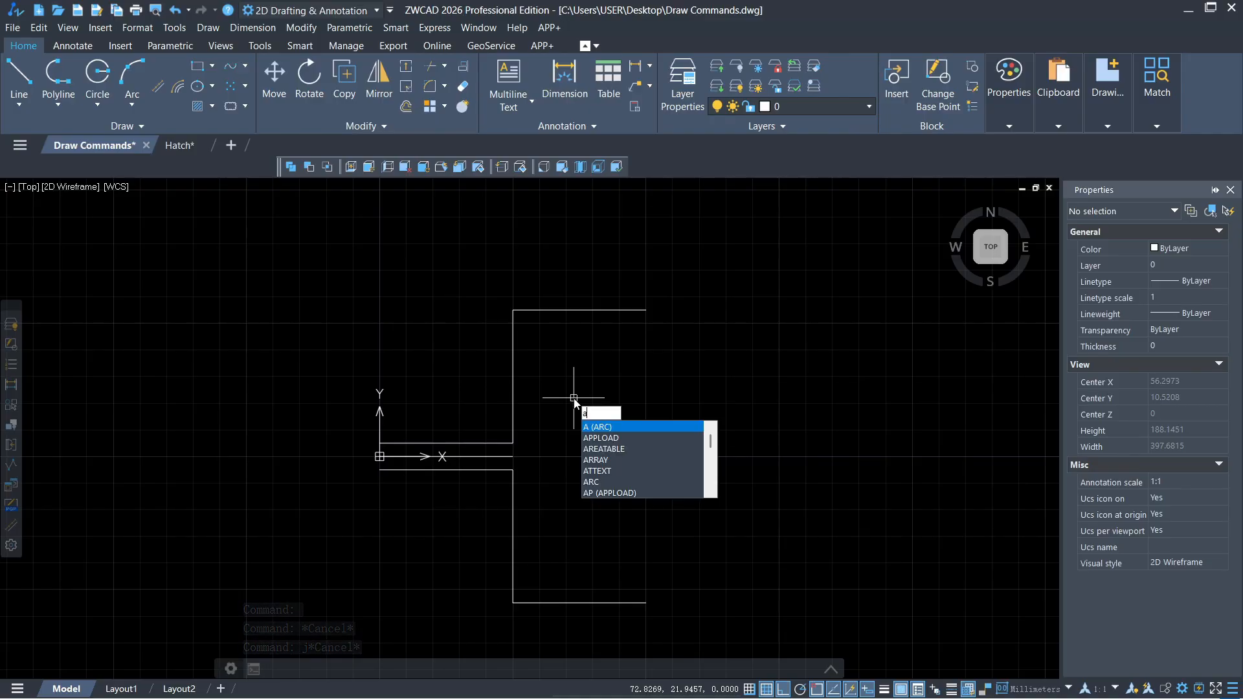
key("Return")
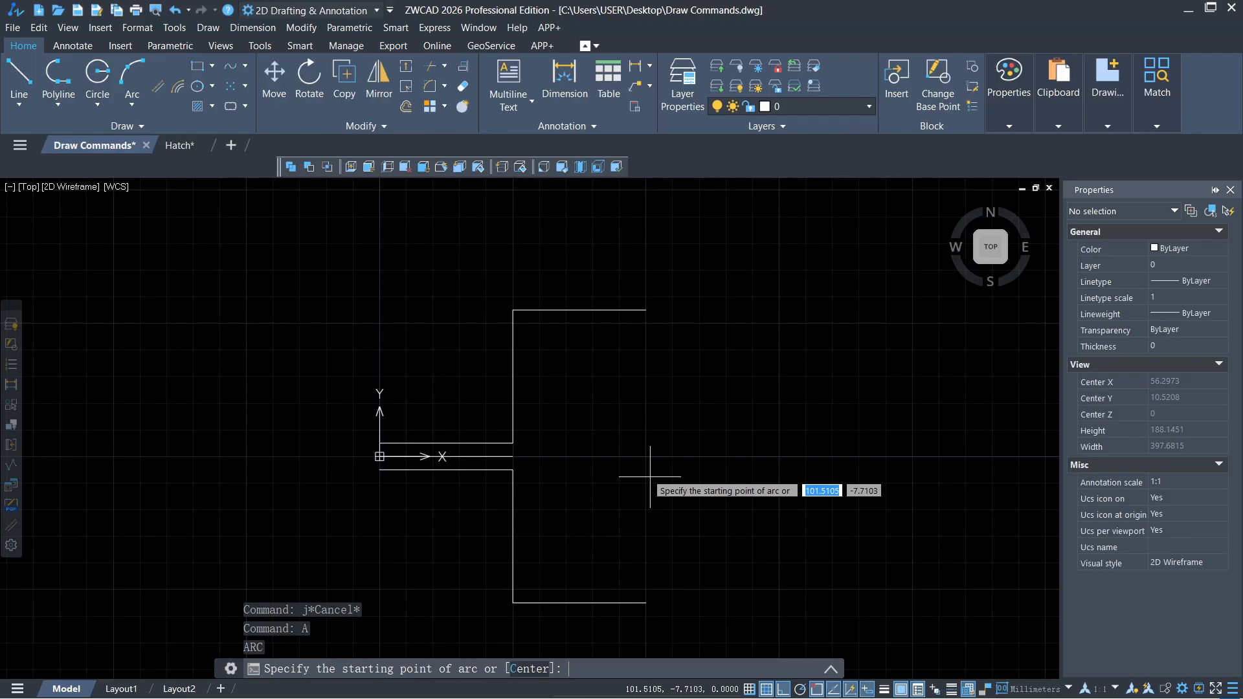
key("Down")
type("C")
key("Return")
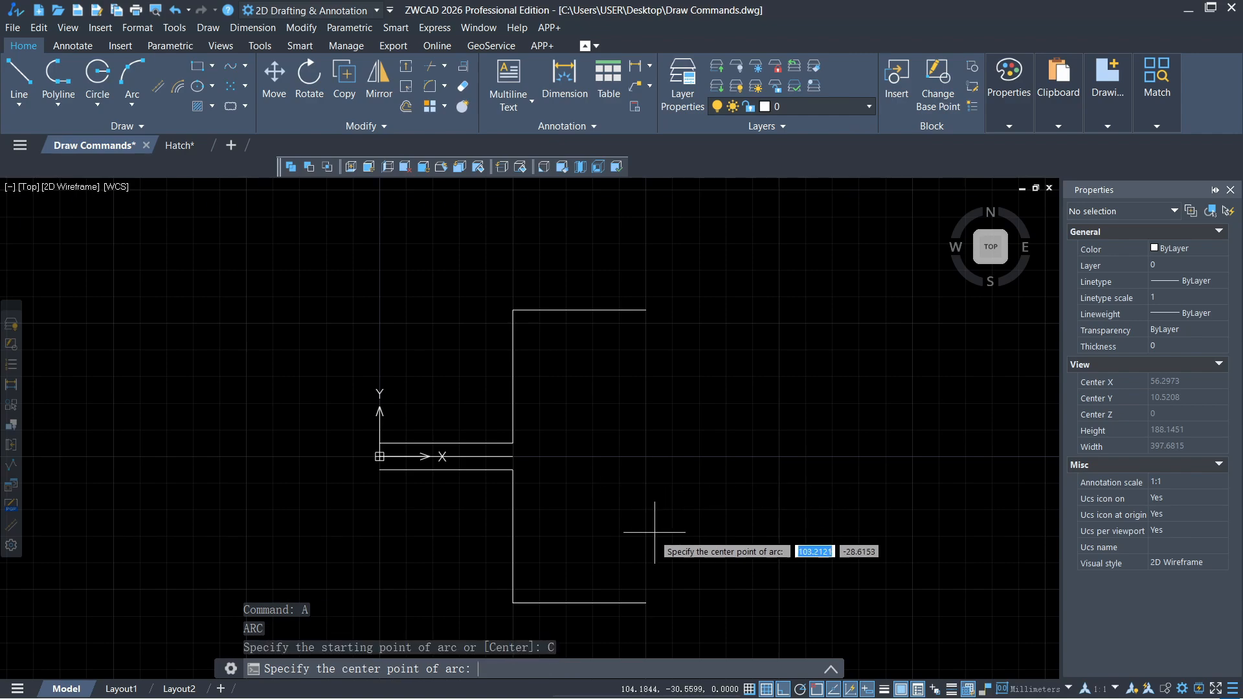
left_click(646, 603)
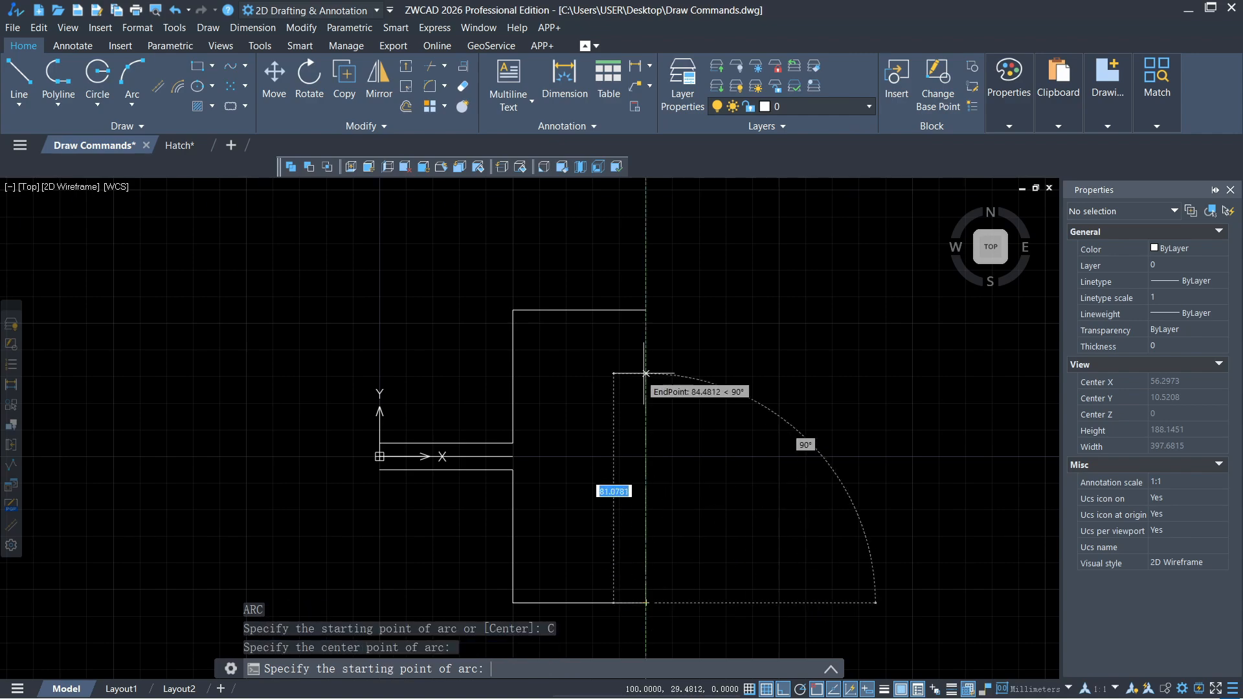
left_click(646, 310)
left_click(334, 527)
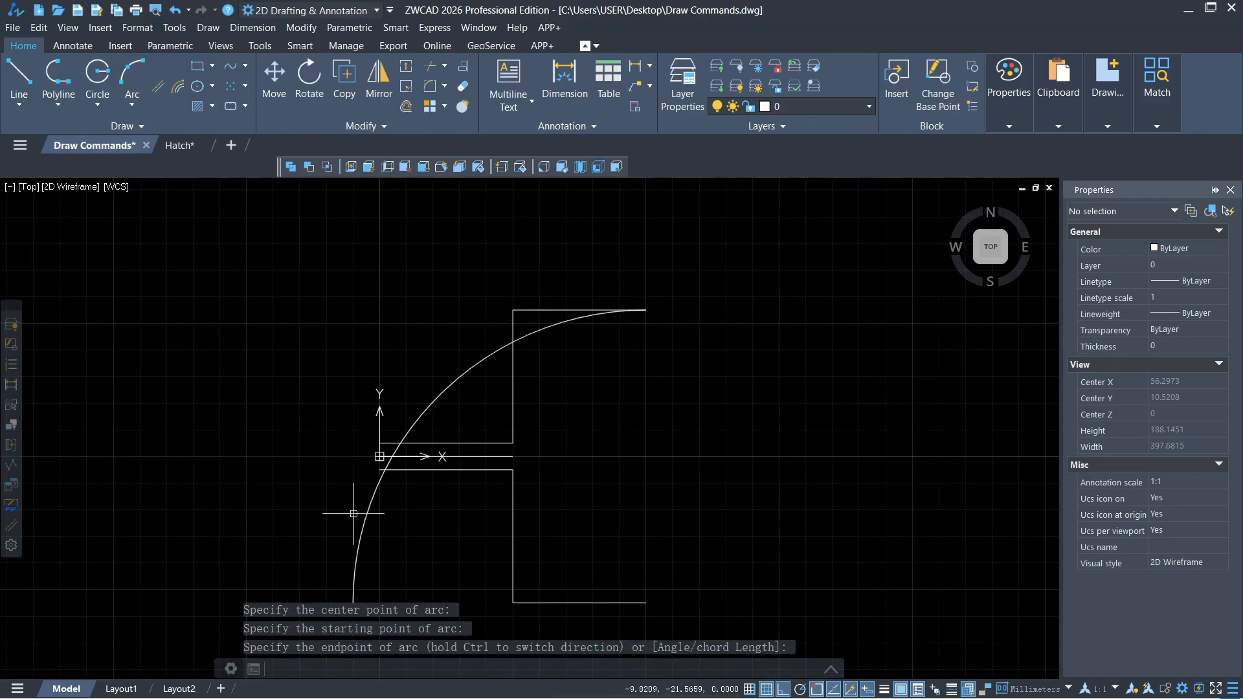
Step: Draw a circle with a radius of 20 mm centered on the lower polyline's free end
middle_click_drag(475, 459, 567, 409)
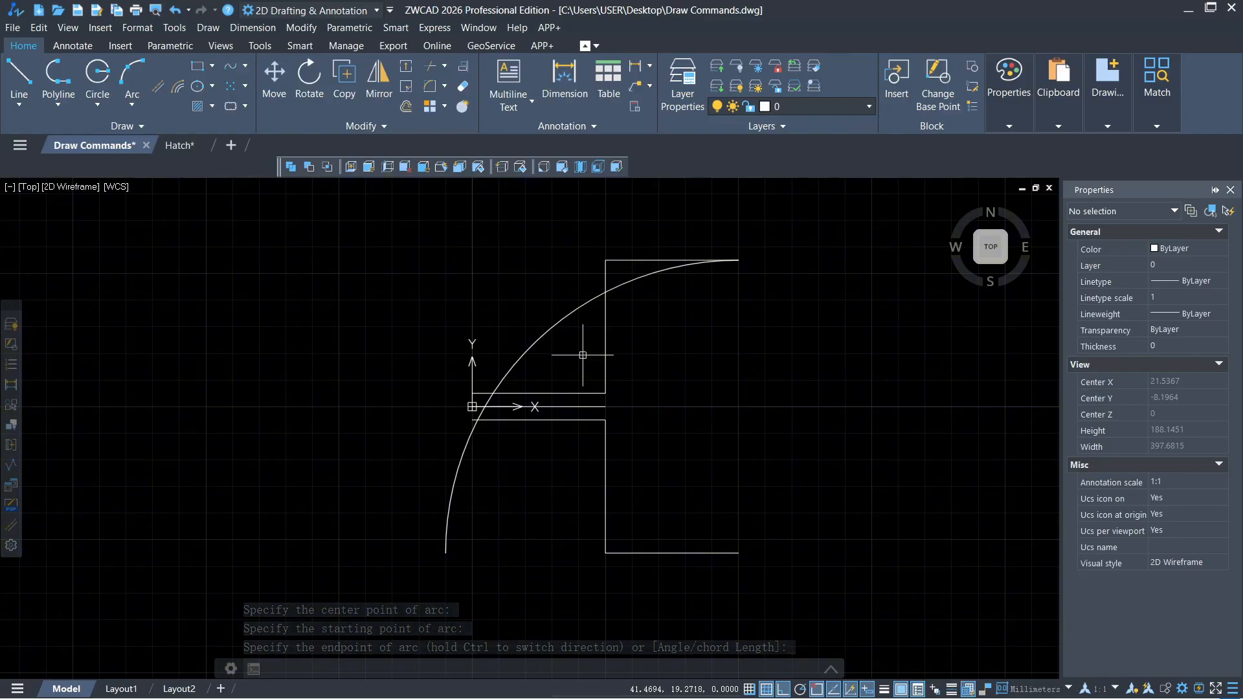
type("c")
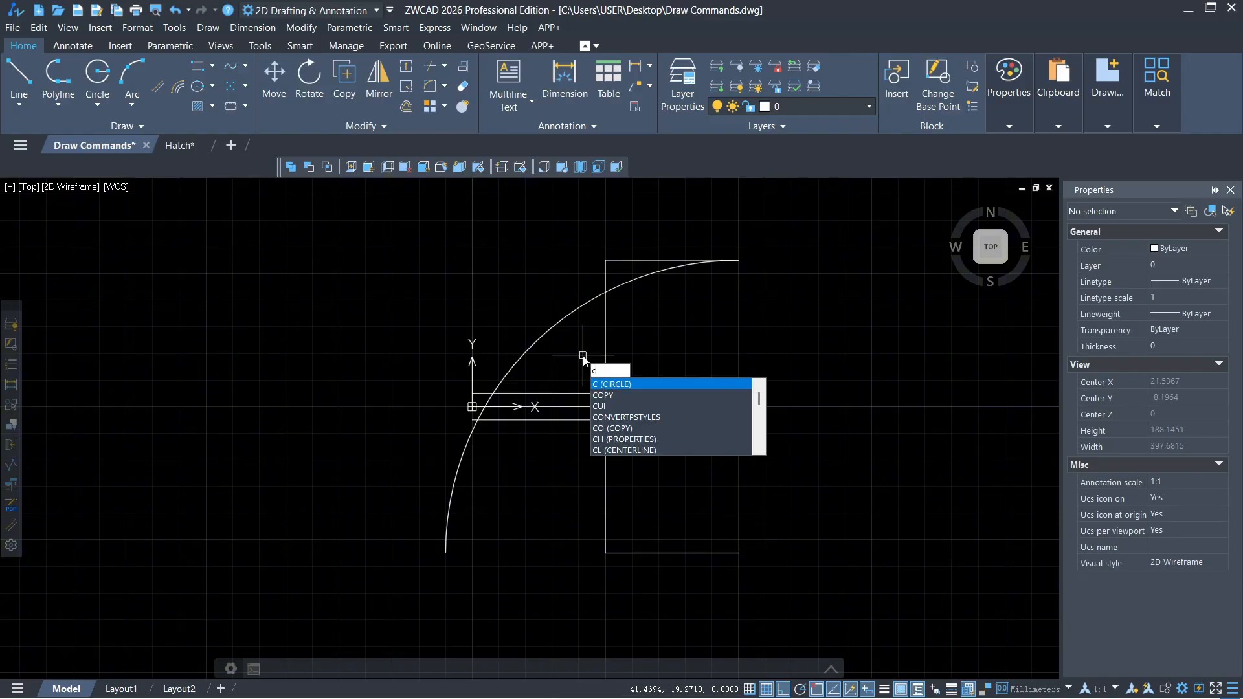
key("Return")
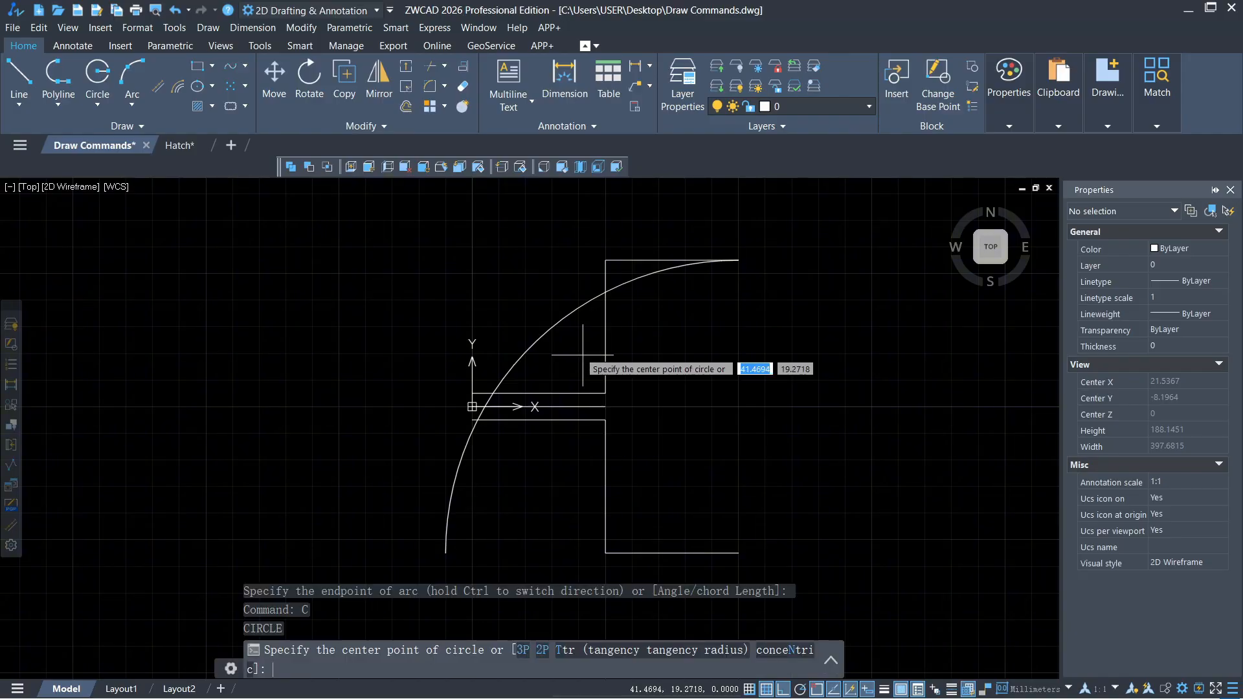
key("Return")
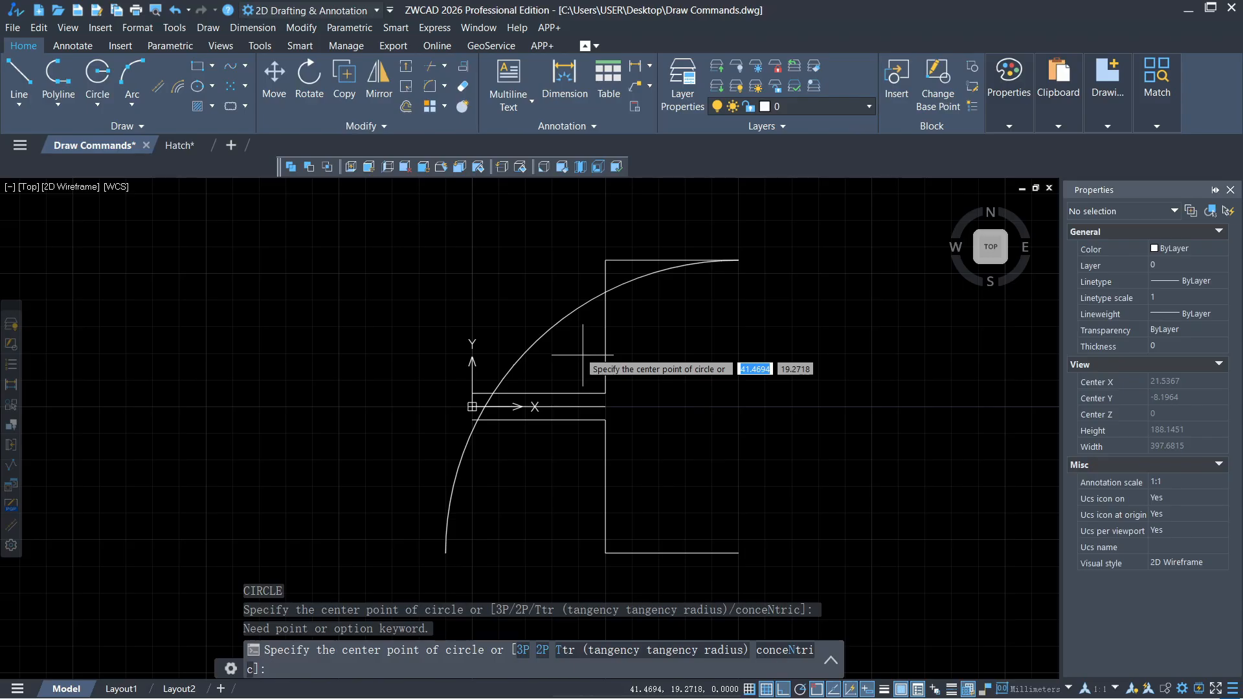
left_click(738, 553)
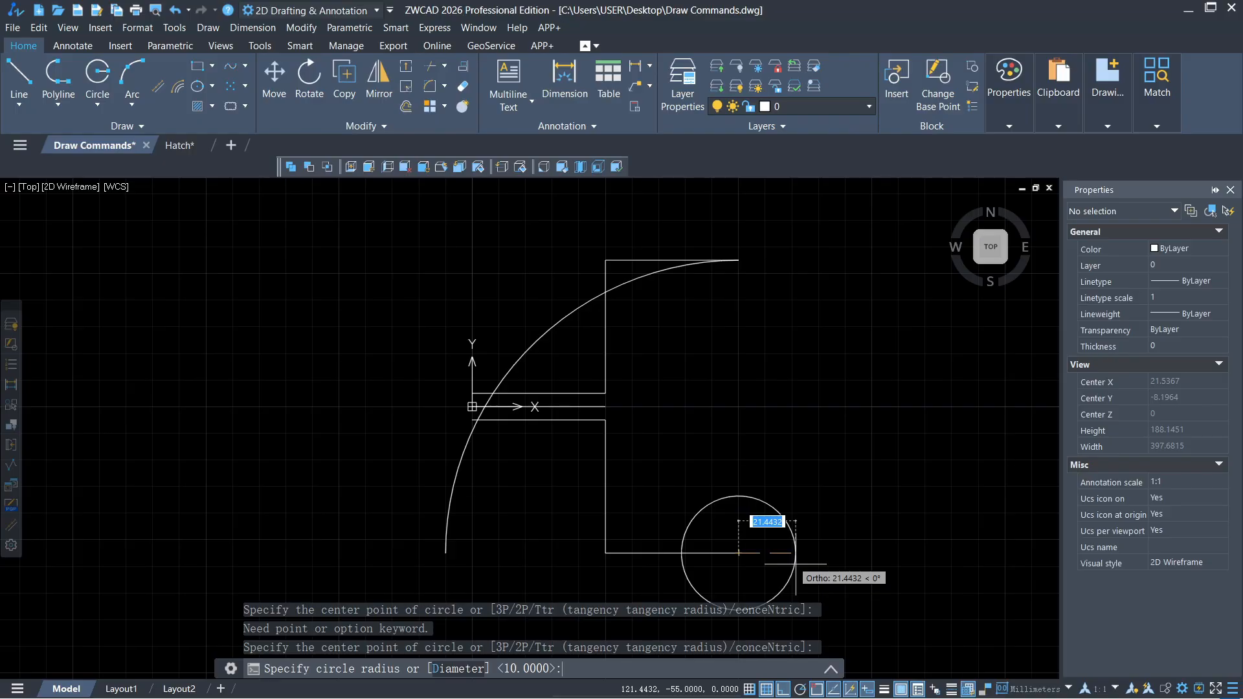
scroll(795, 563, "up", 3)
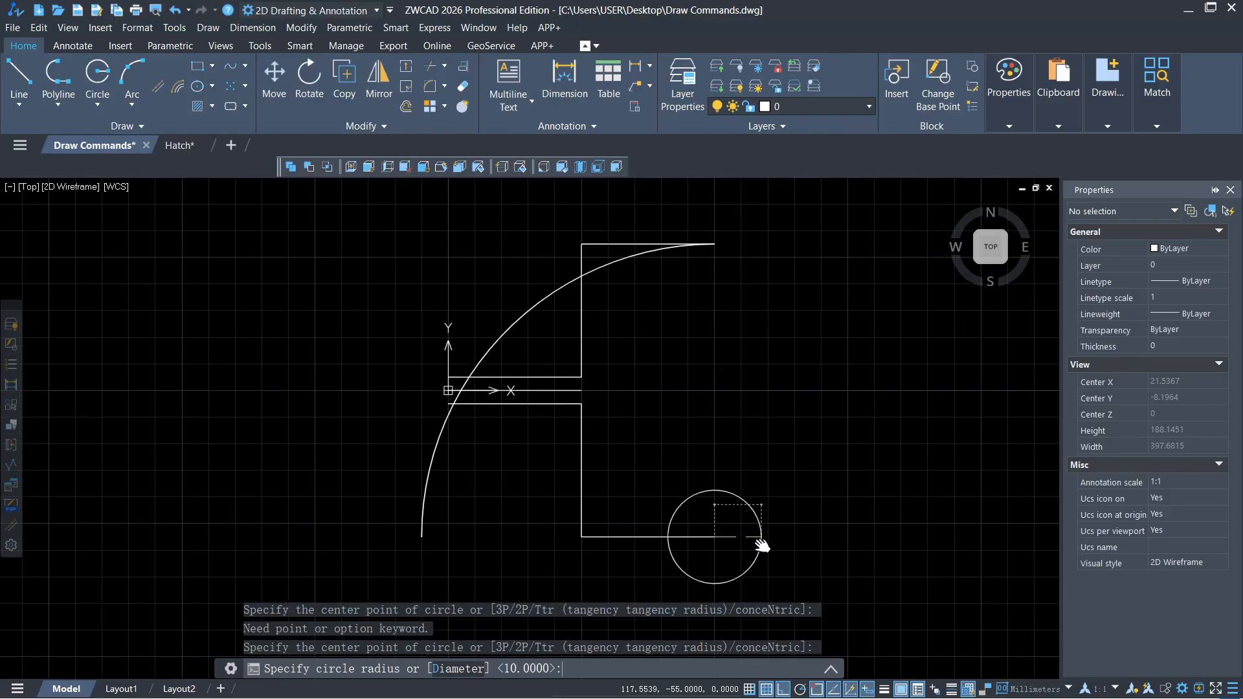
middle_click_drag(678, 474, 670, 502)
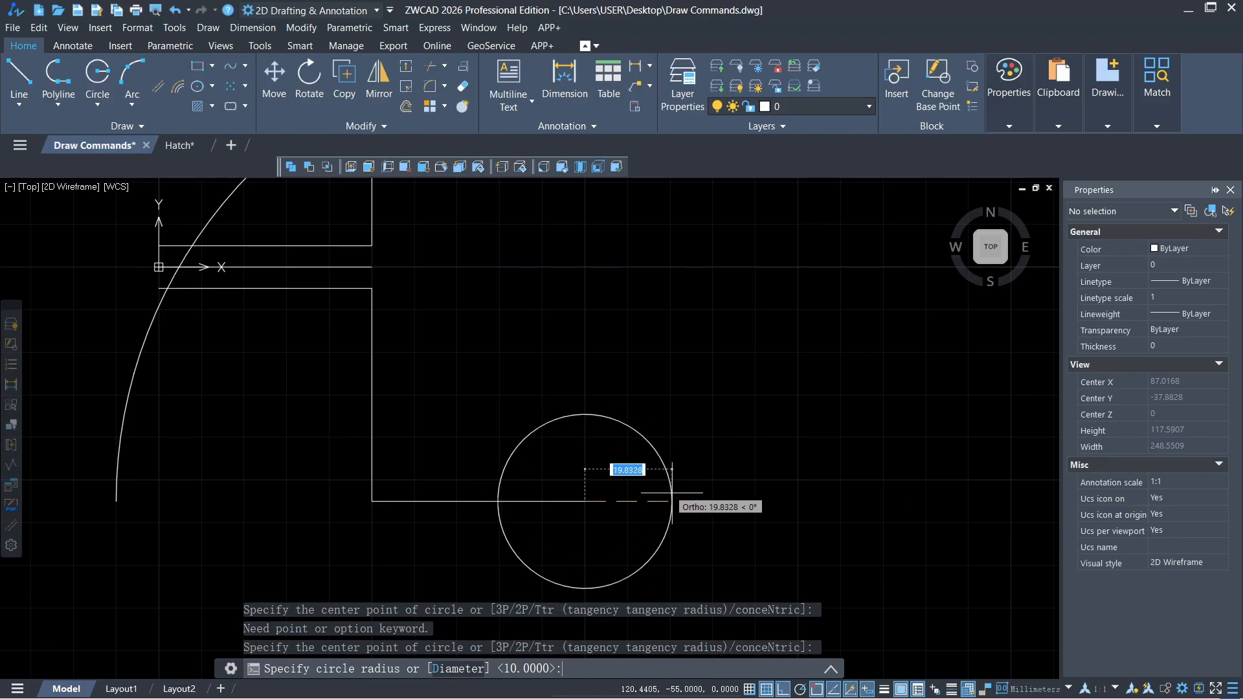
type("20")
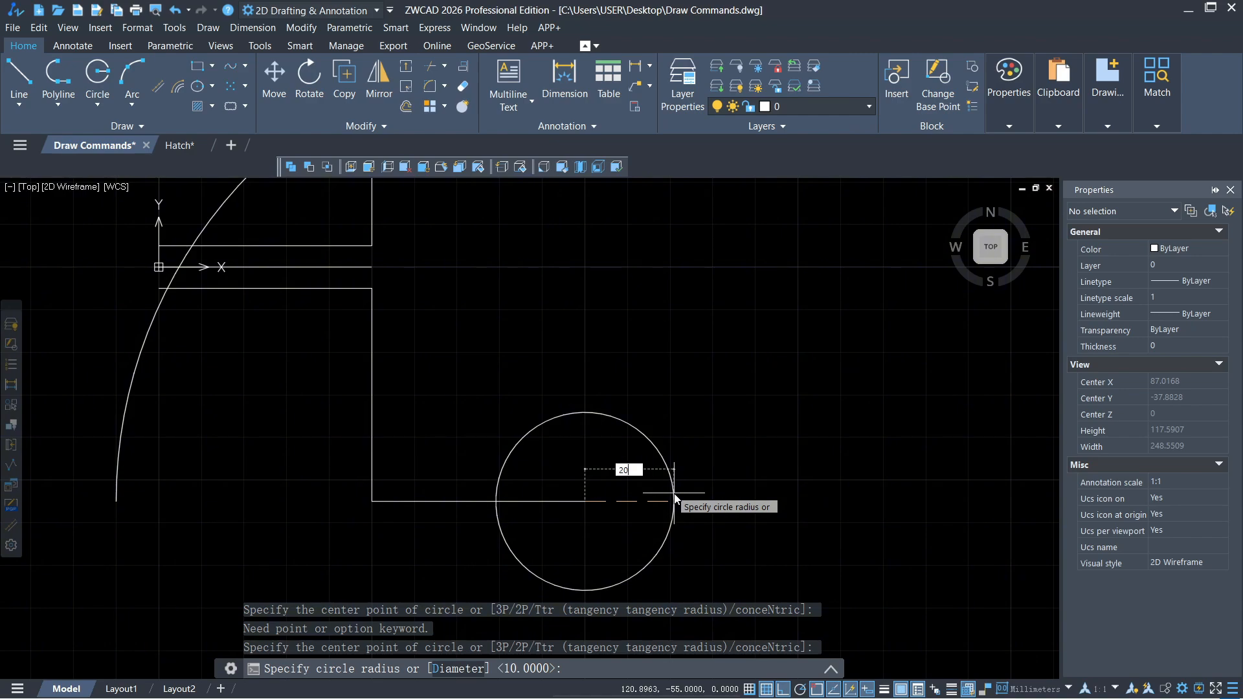
key("Return")
Step: Draw a concentric circle at the same center using the Diameter option with a value of 20 mm
type("c")
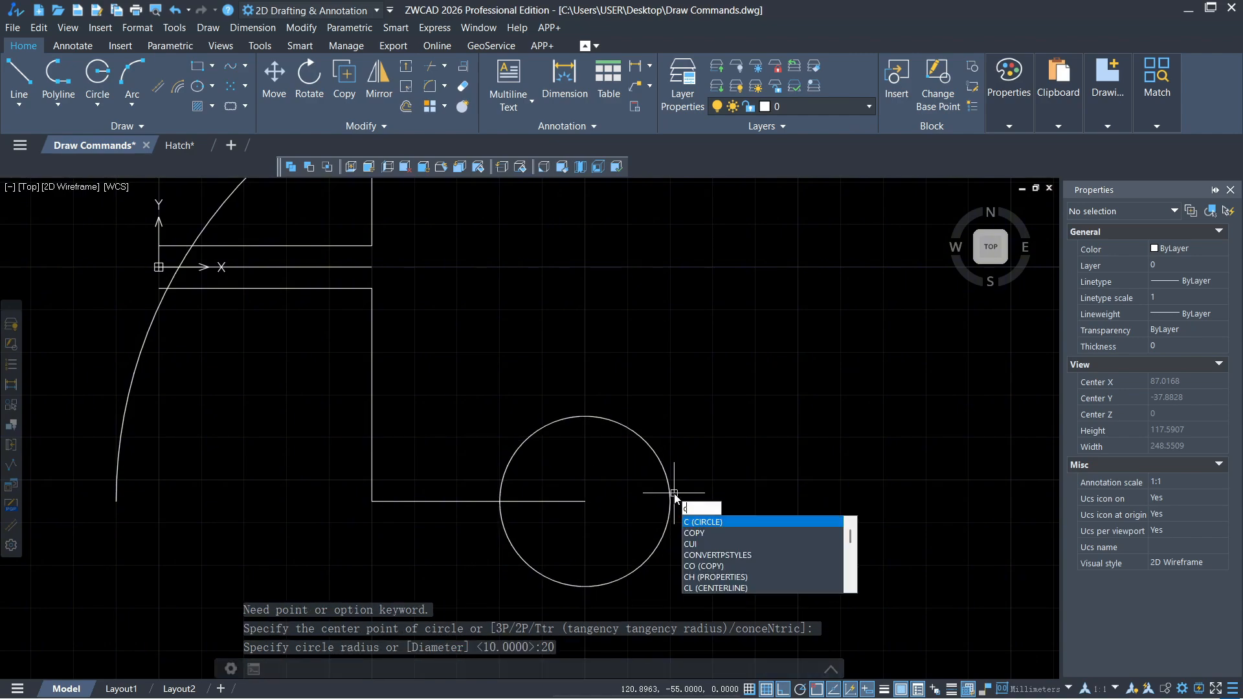
key("Return")
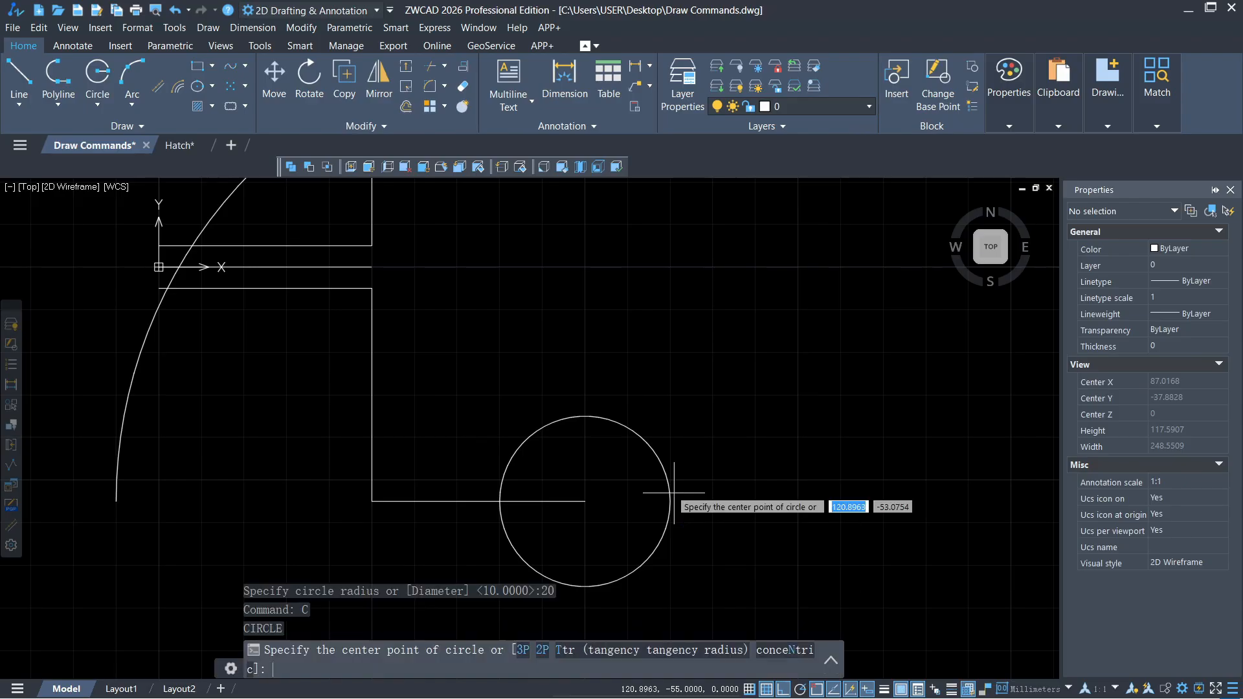
left_click(586, 501)
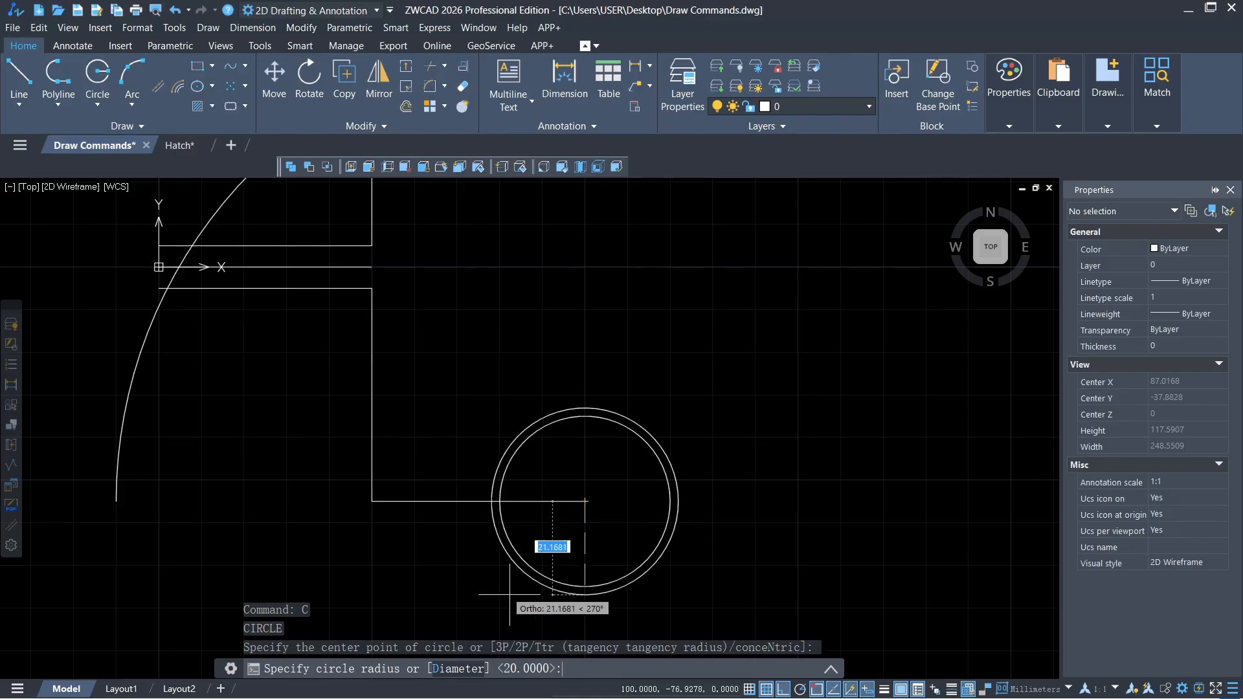
left_click(465, 674)
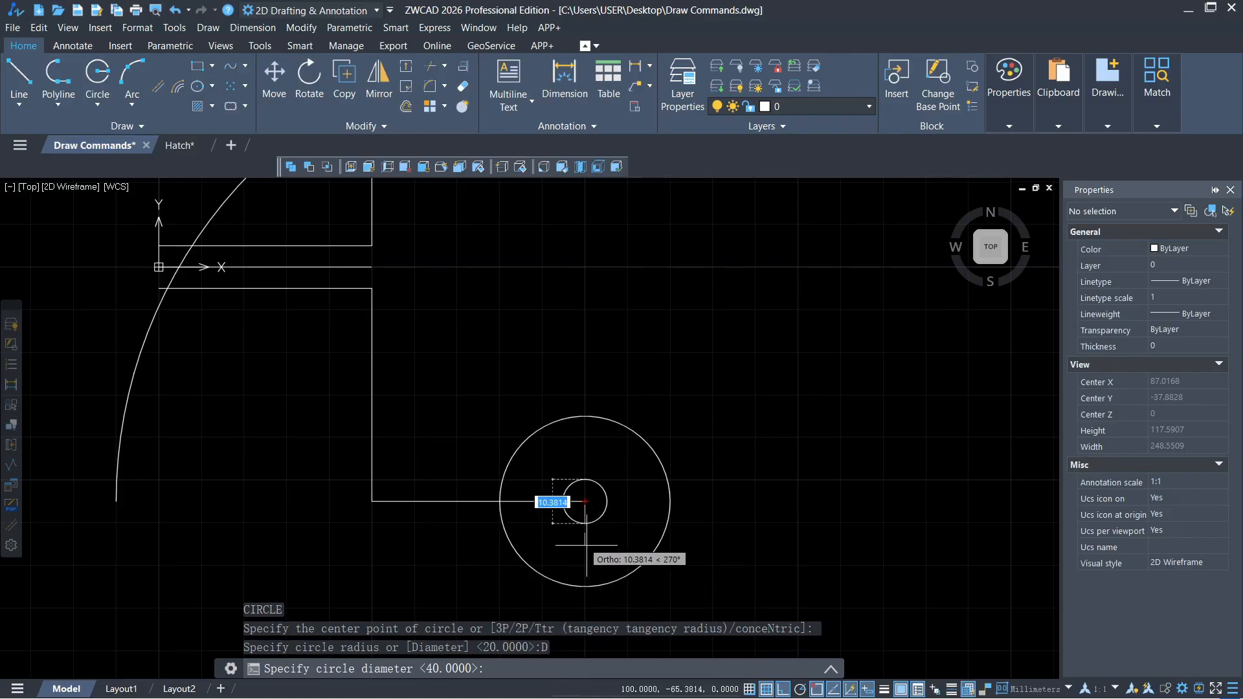
type("20")
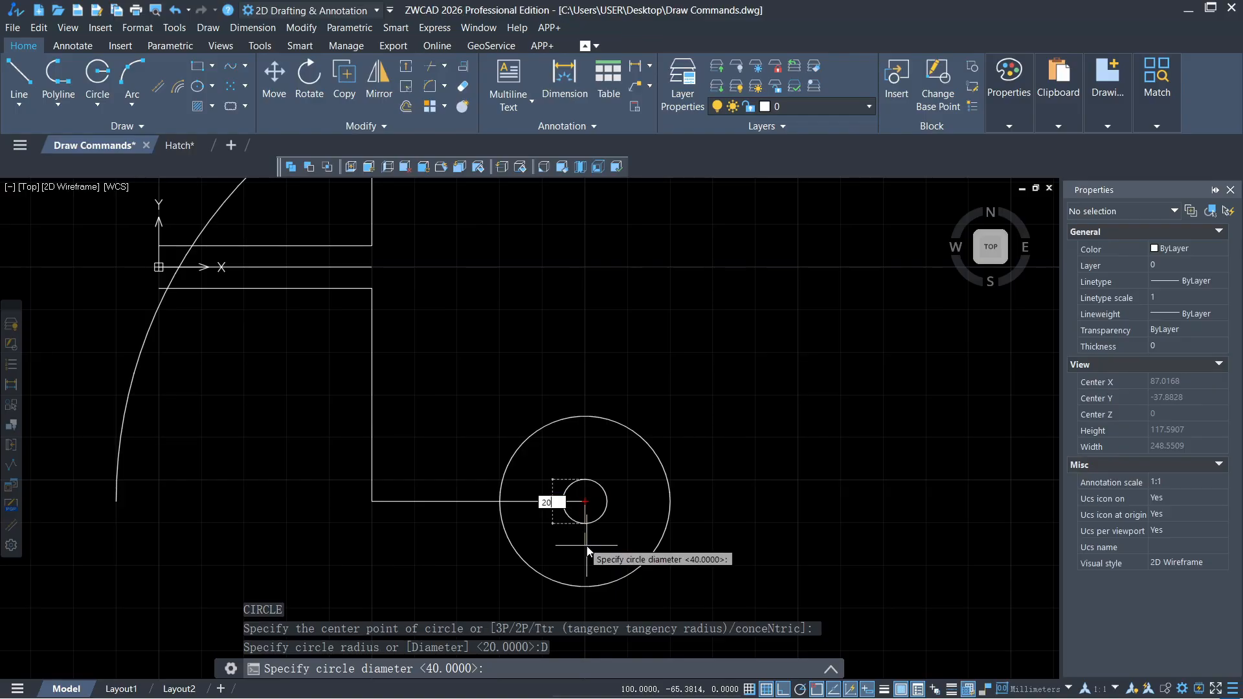
key("Return")
key("Escape")
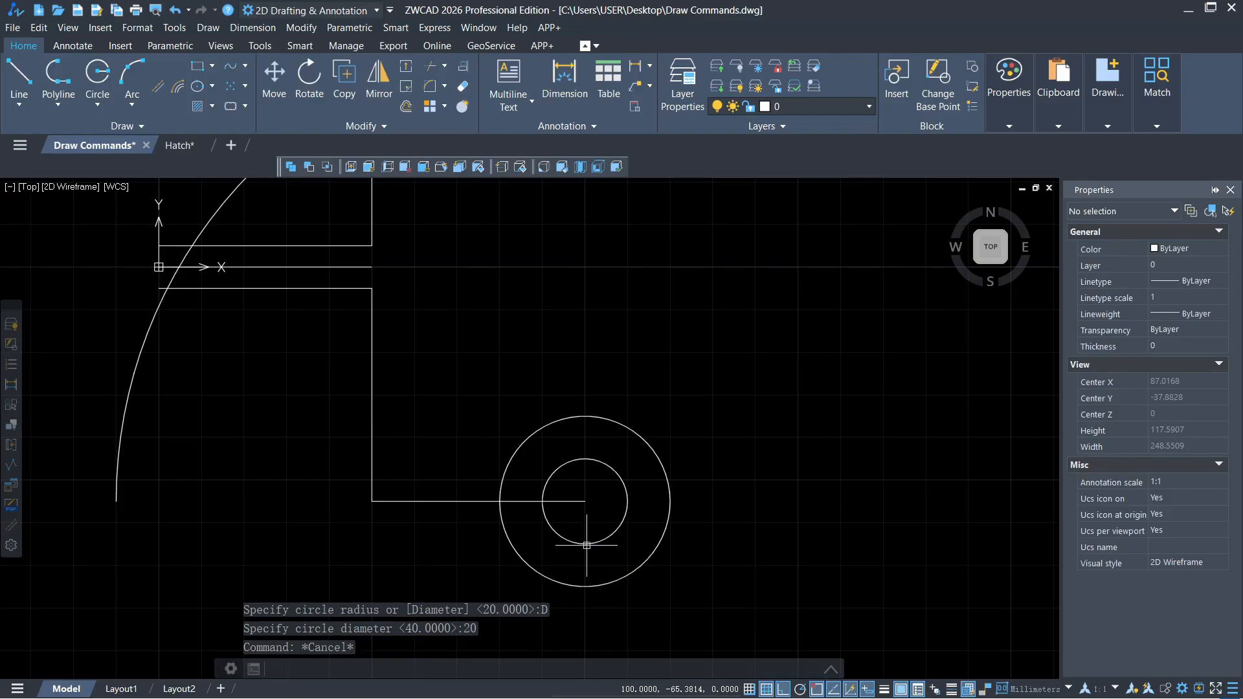
Step: Select the inner circle and the outer circle in turn to compare their radius and diameter properties
left_click(586, 545)
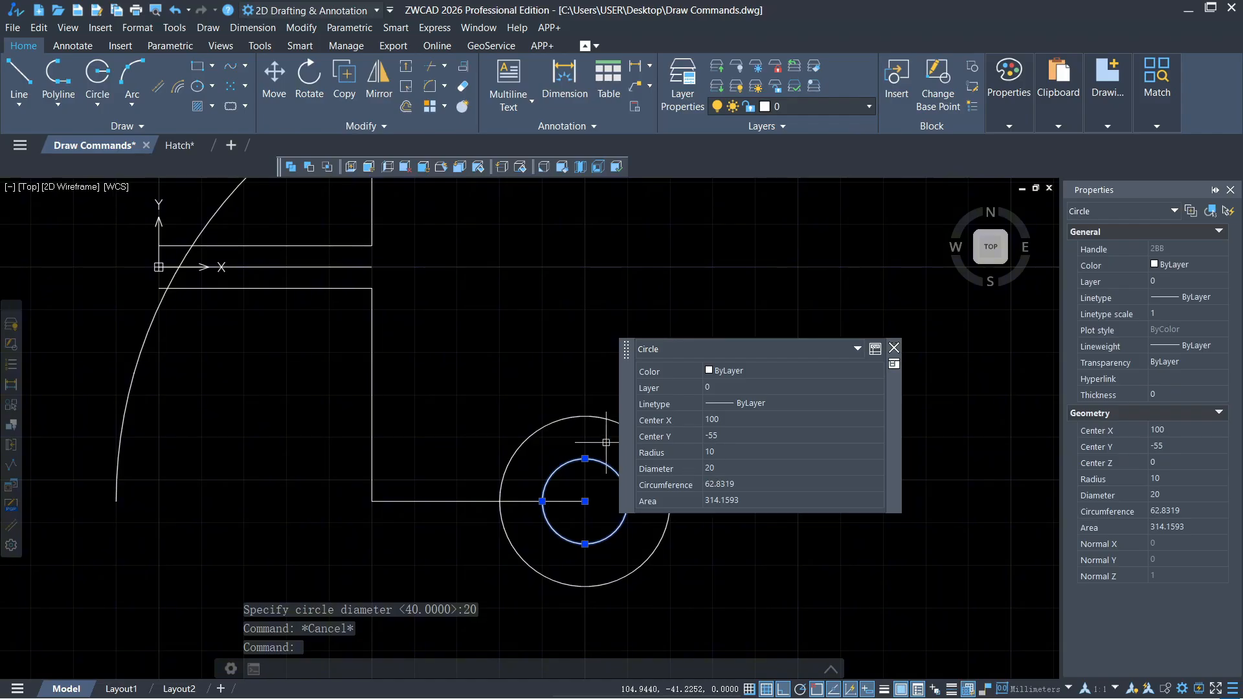
key("Escape")
left_click(585, 417)
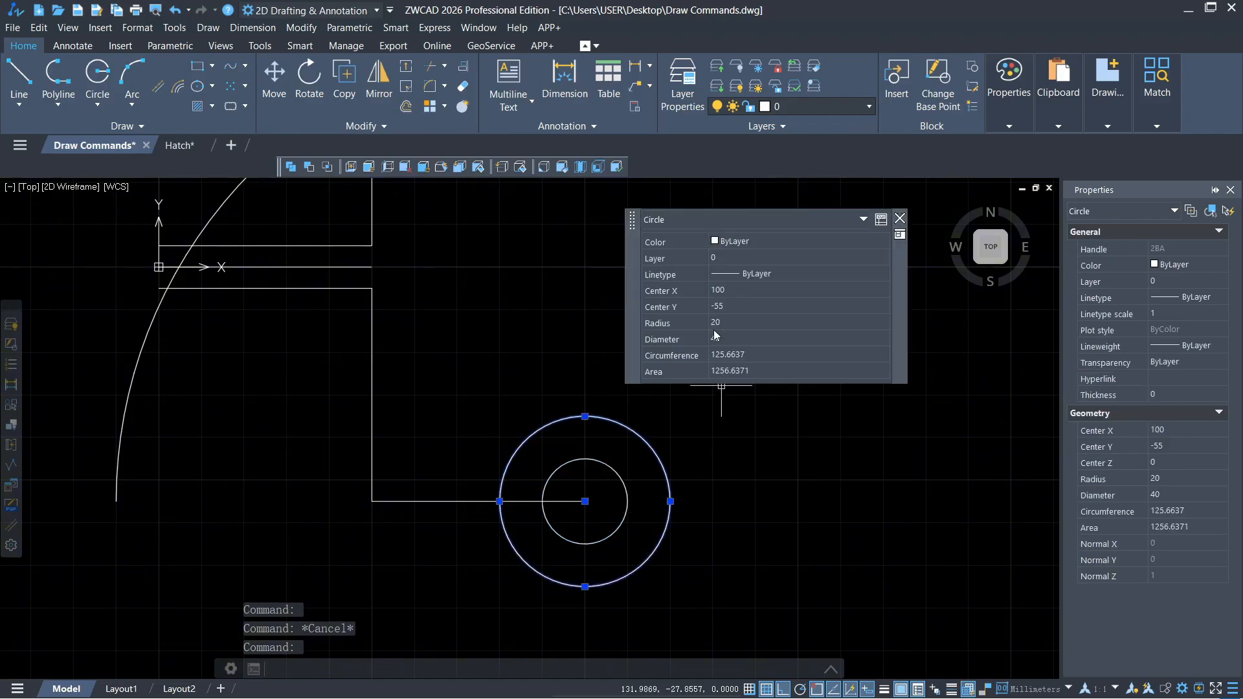
Step: Draw a 120 mm square using the rectangle's Square option, with a 20 mm fillet distance, starting from the concentric circles' center
key("Escape")
scroll(749, 443, "down", 4)
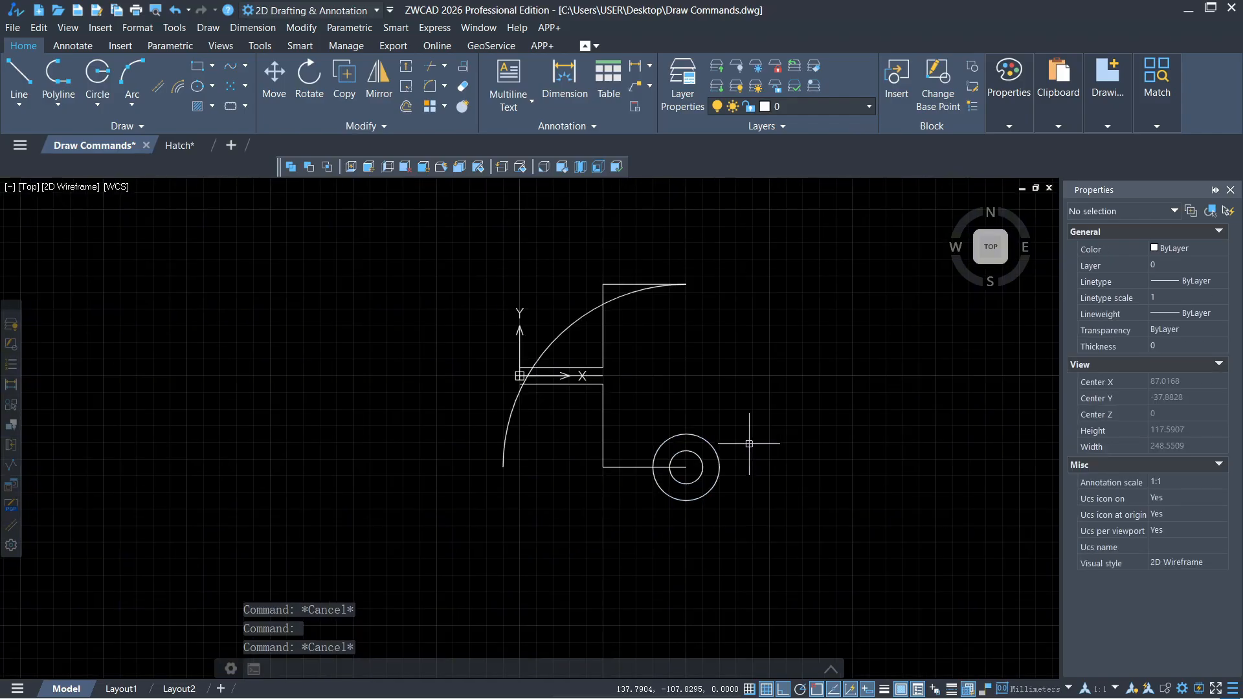
middle_click_drag(749, 443, 537, 502)
scroll(549, 498, "up", 2)
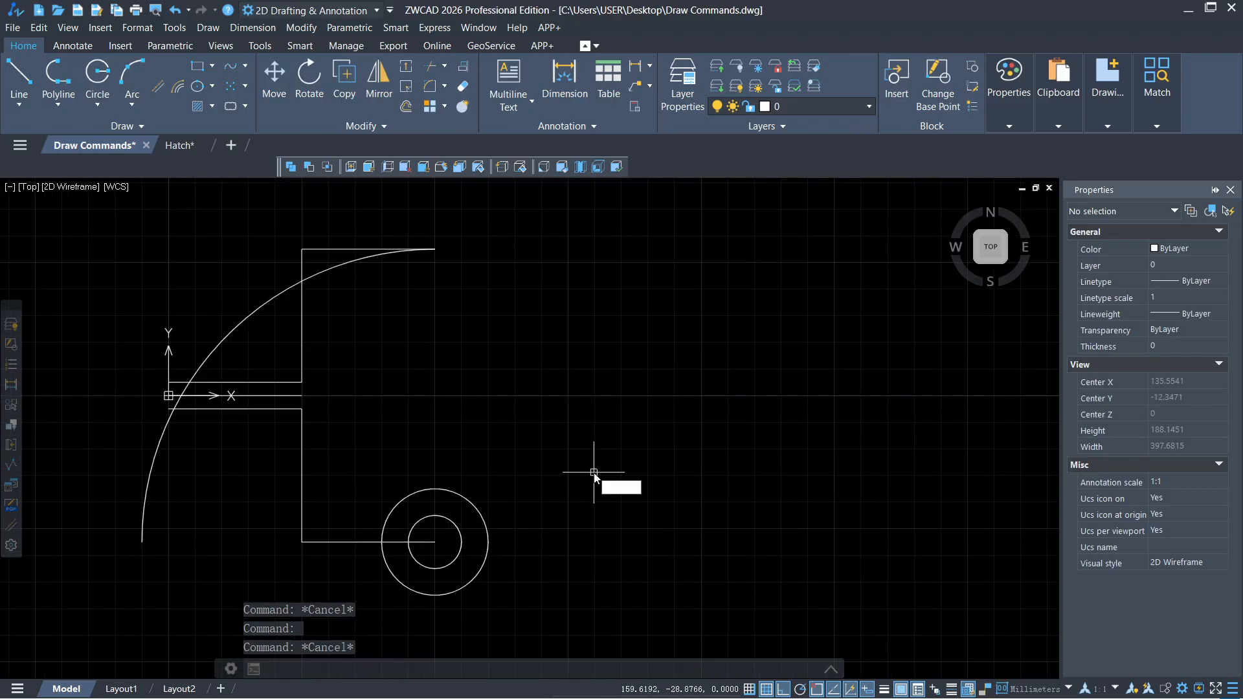
type("REC")
key("Return")
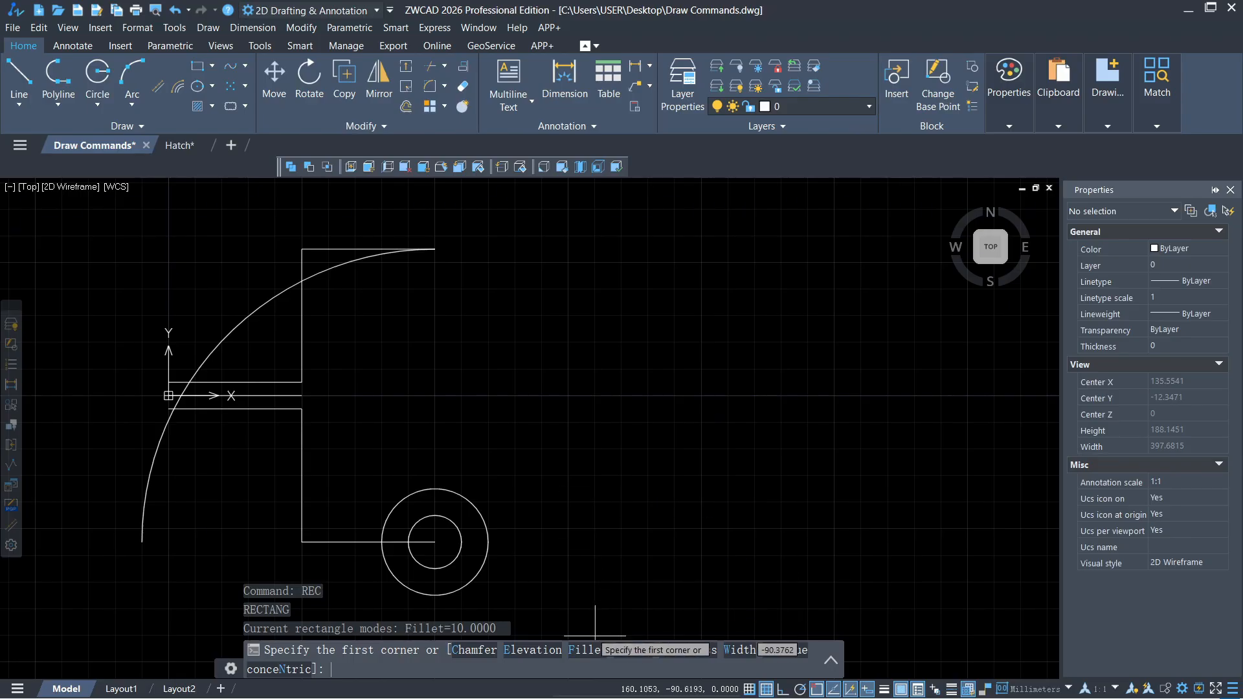
type("F")
key("Return")
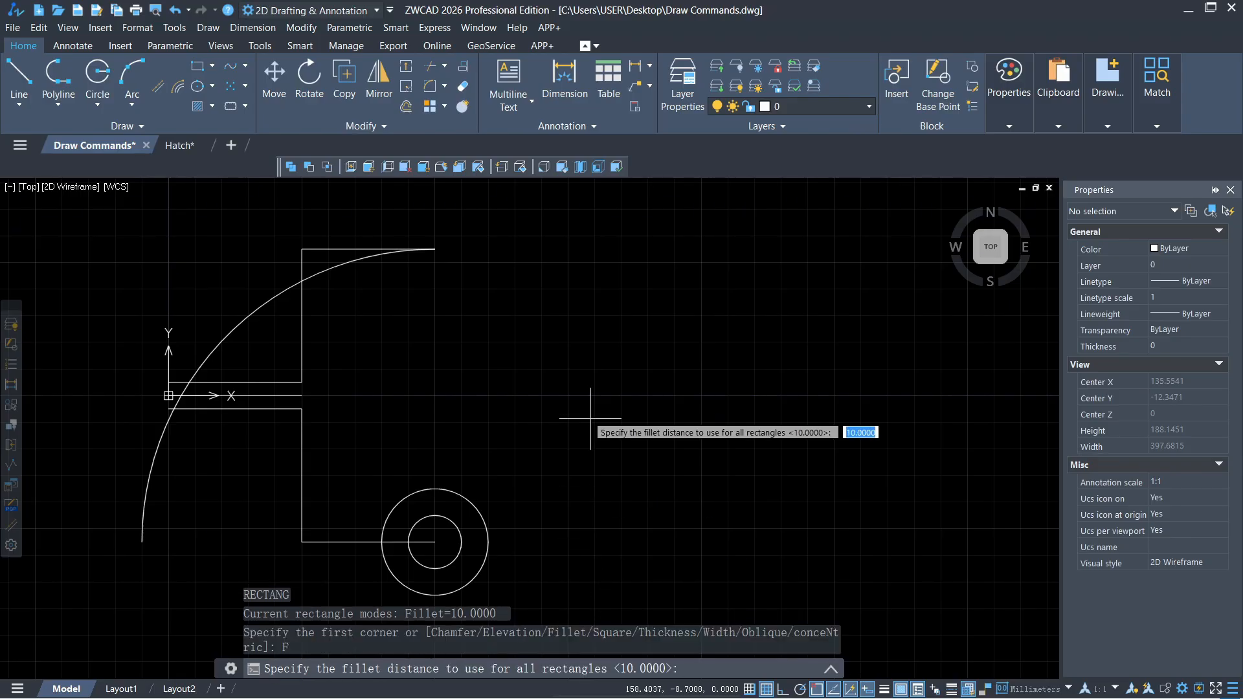
type("20")
key("Return")
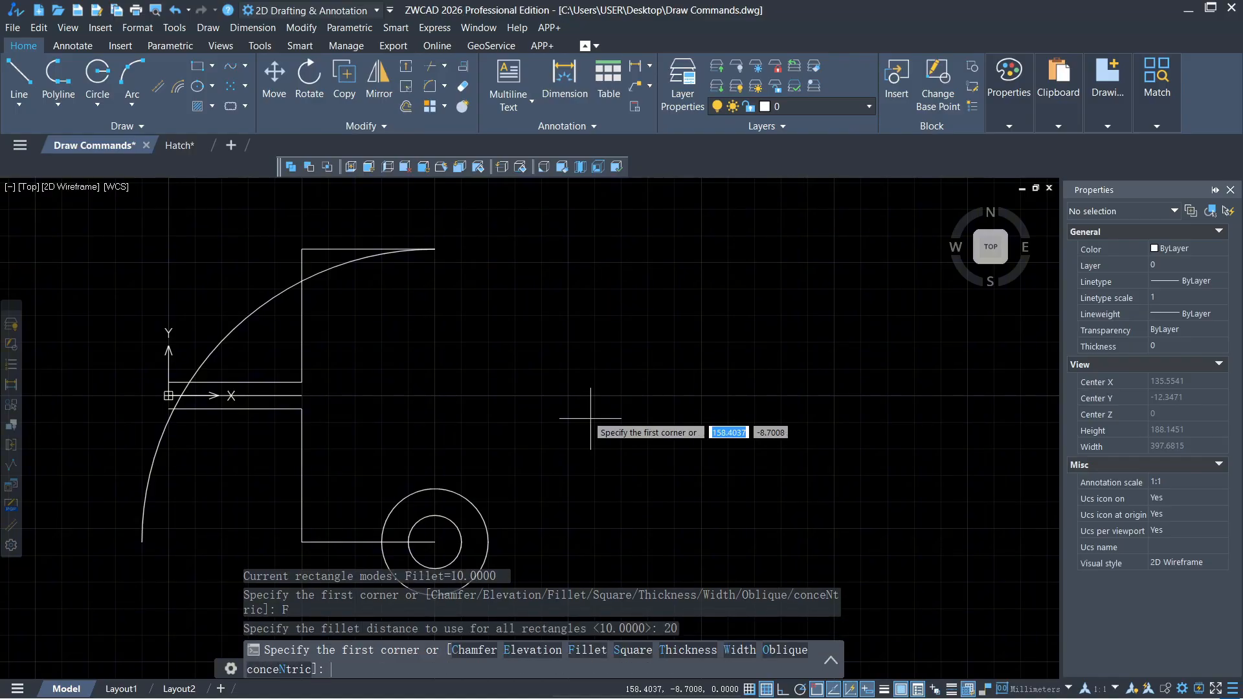
left_click(633, 650)
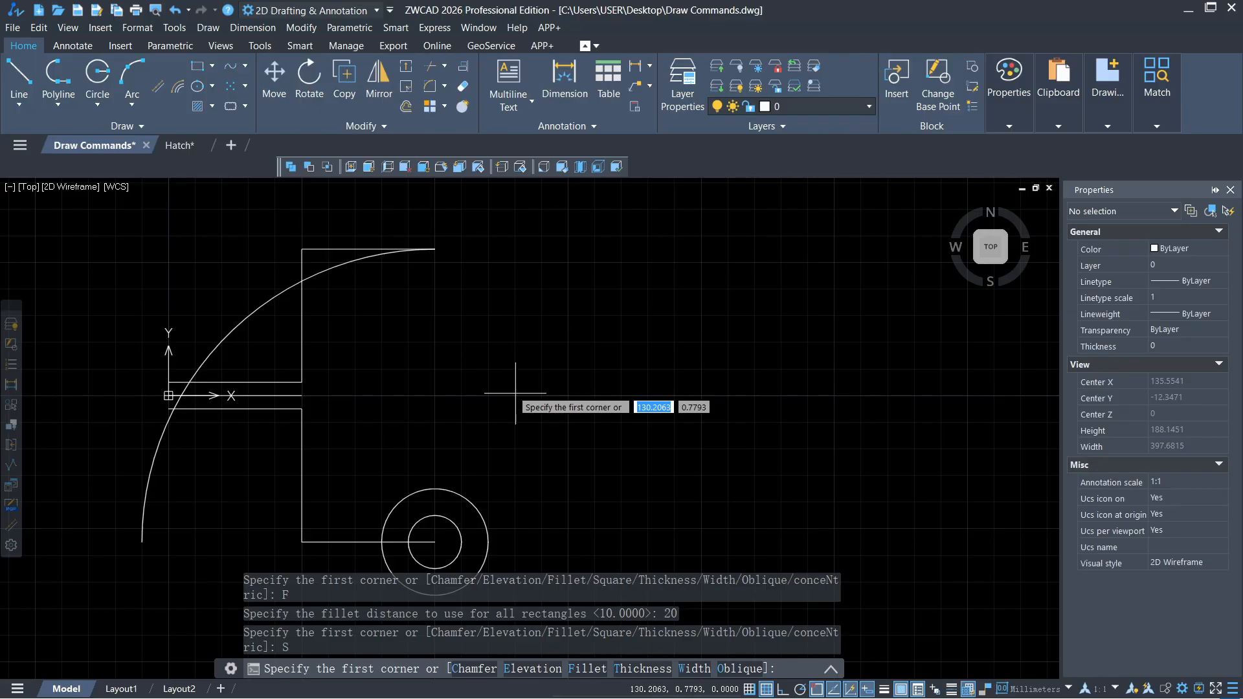
left_click(435, 542)
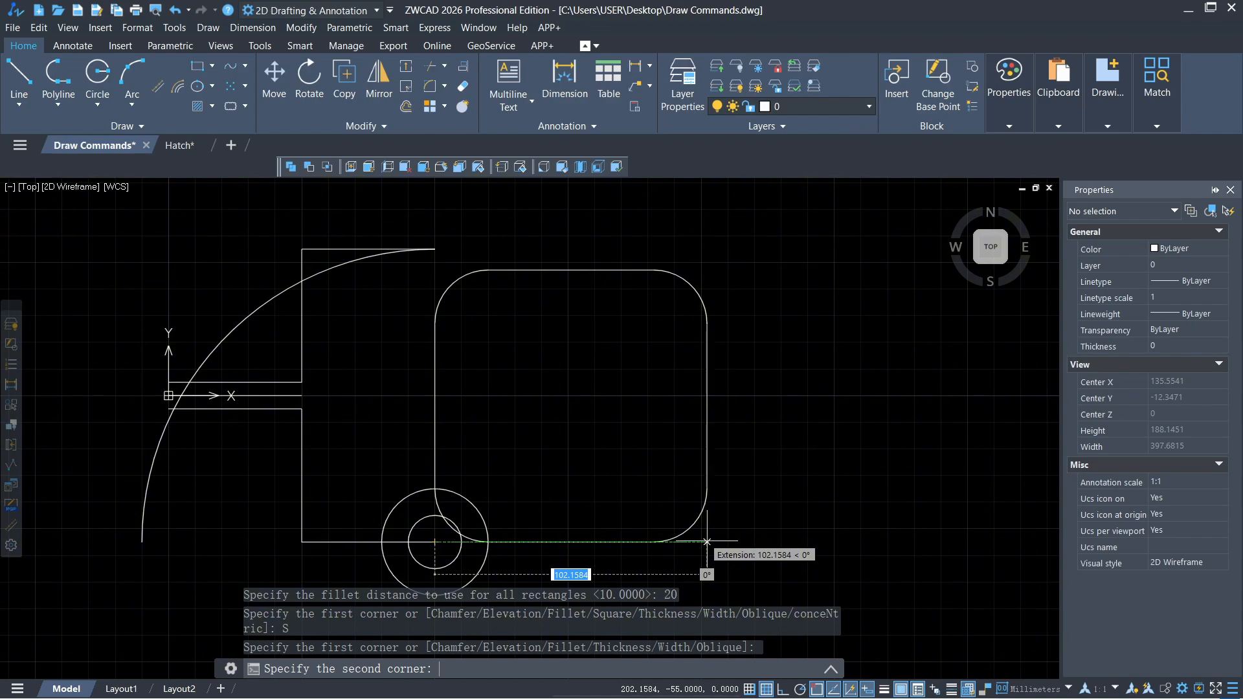
type("120")
key("Return")
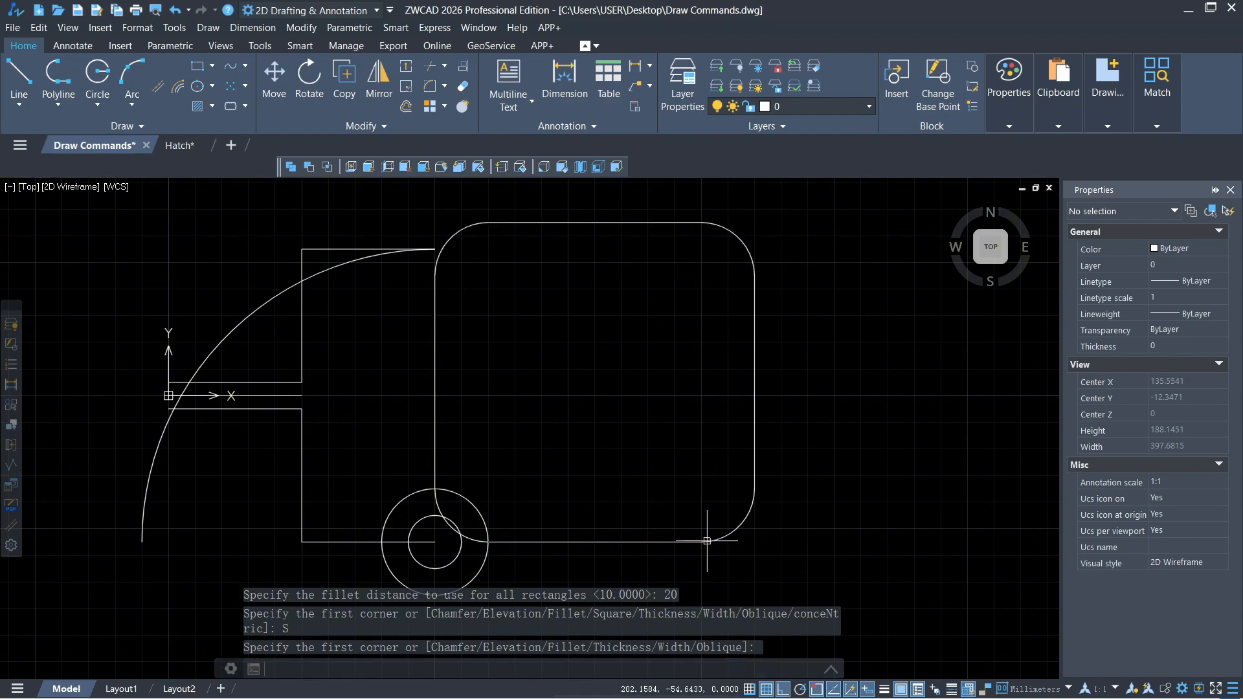
Step: Select the filleted square and the quarter arc in turn to examine their properties
left_click(707, 541)
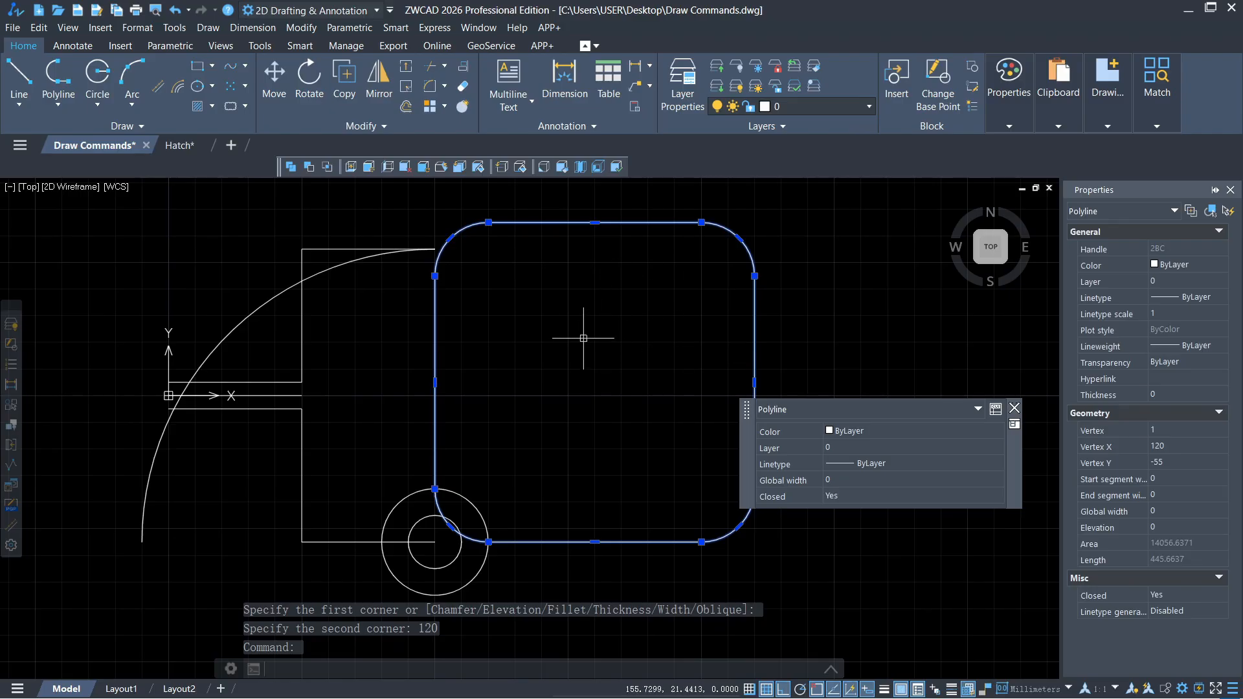
key("Escape")
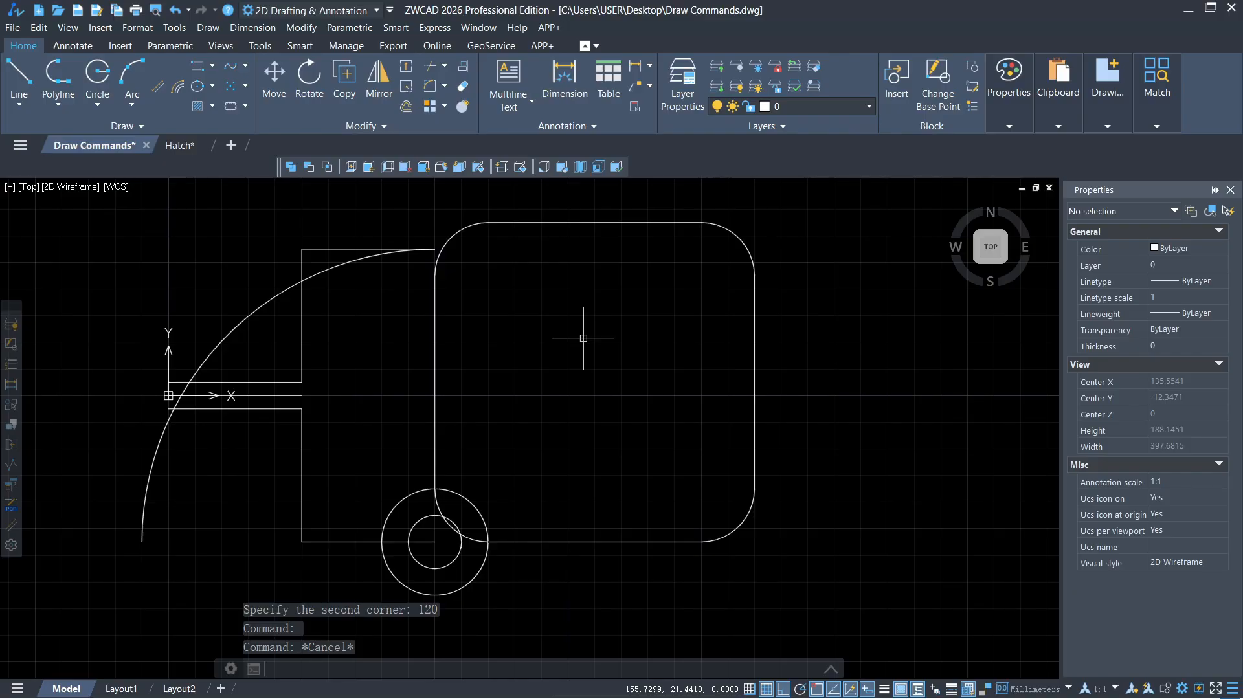
left_click(565, 222)
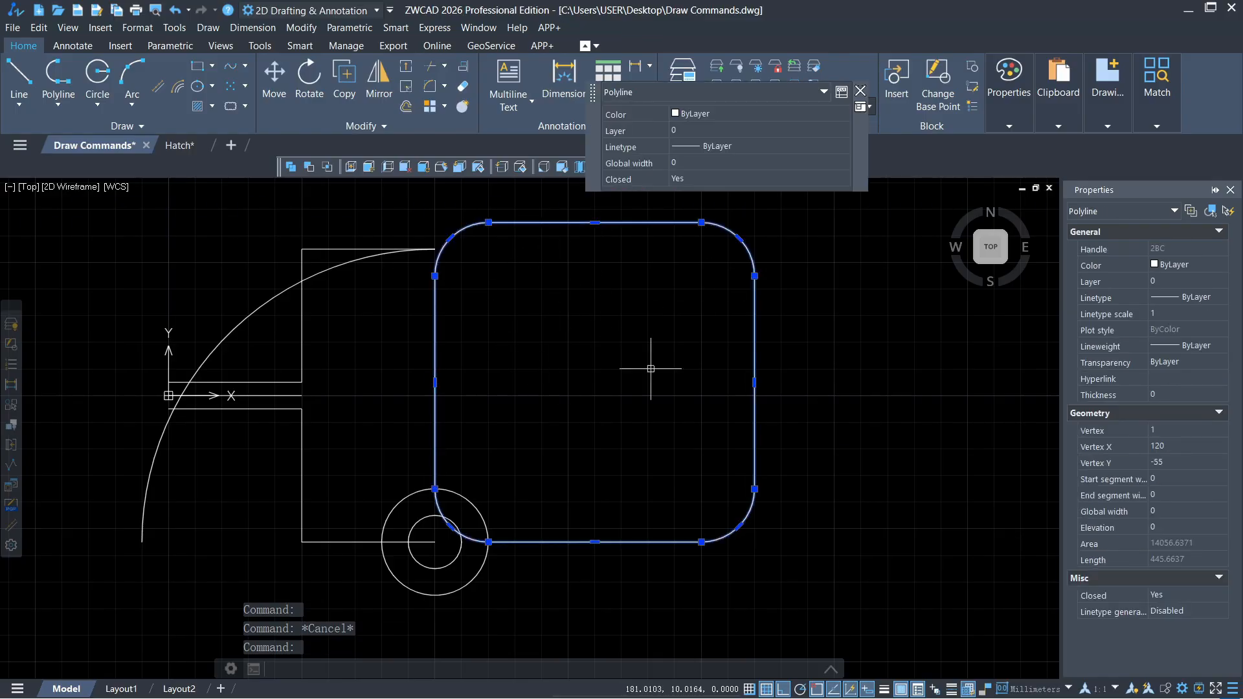
key("Escape")
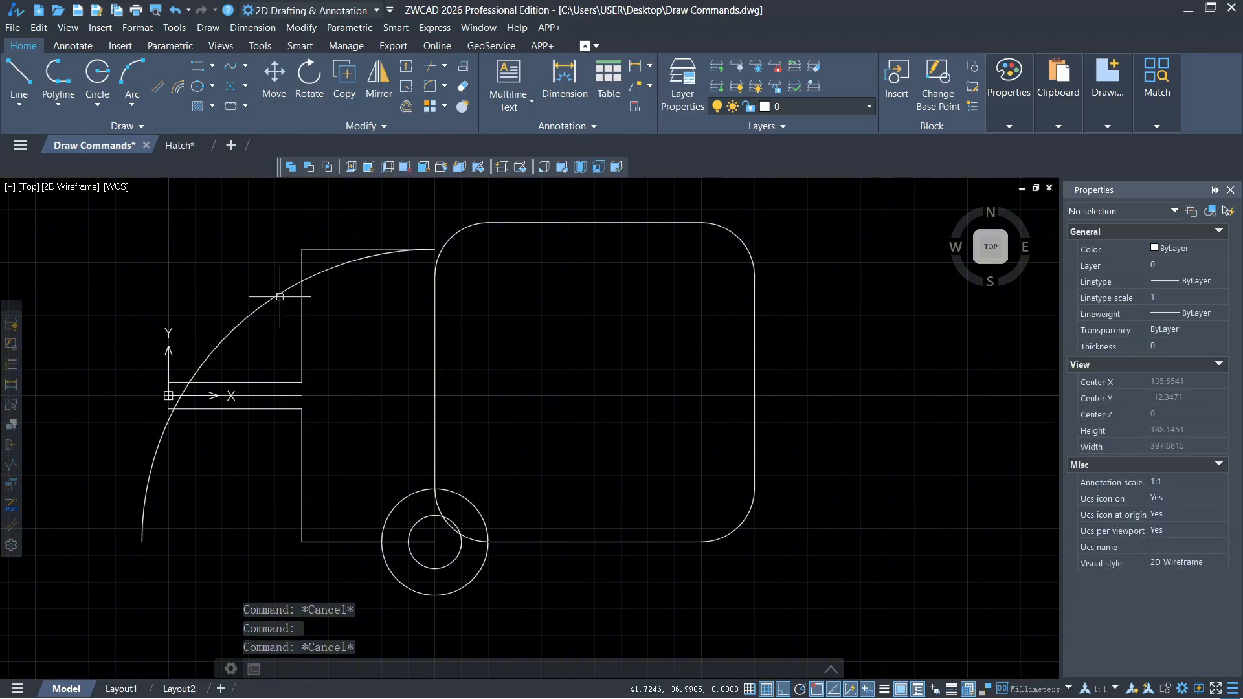
left_click(261, 302)
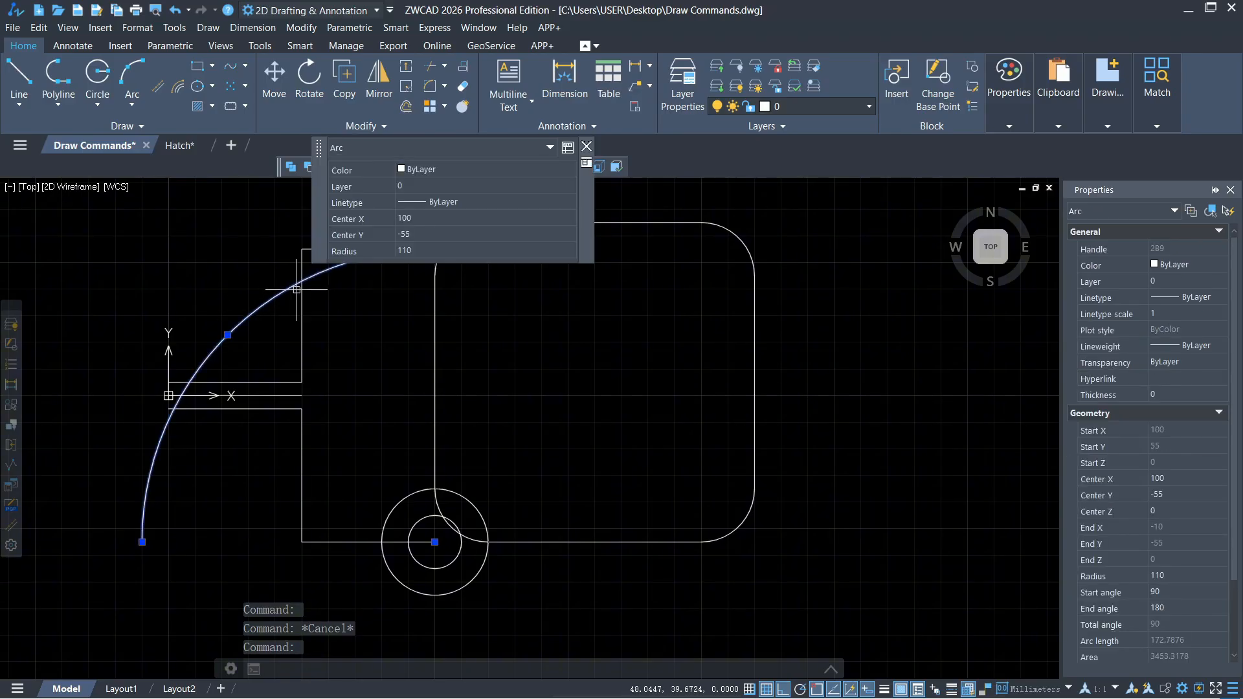
scroll(365, 322, "down", 3)
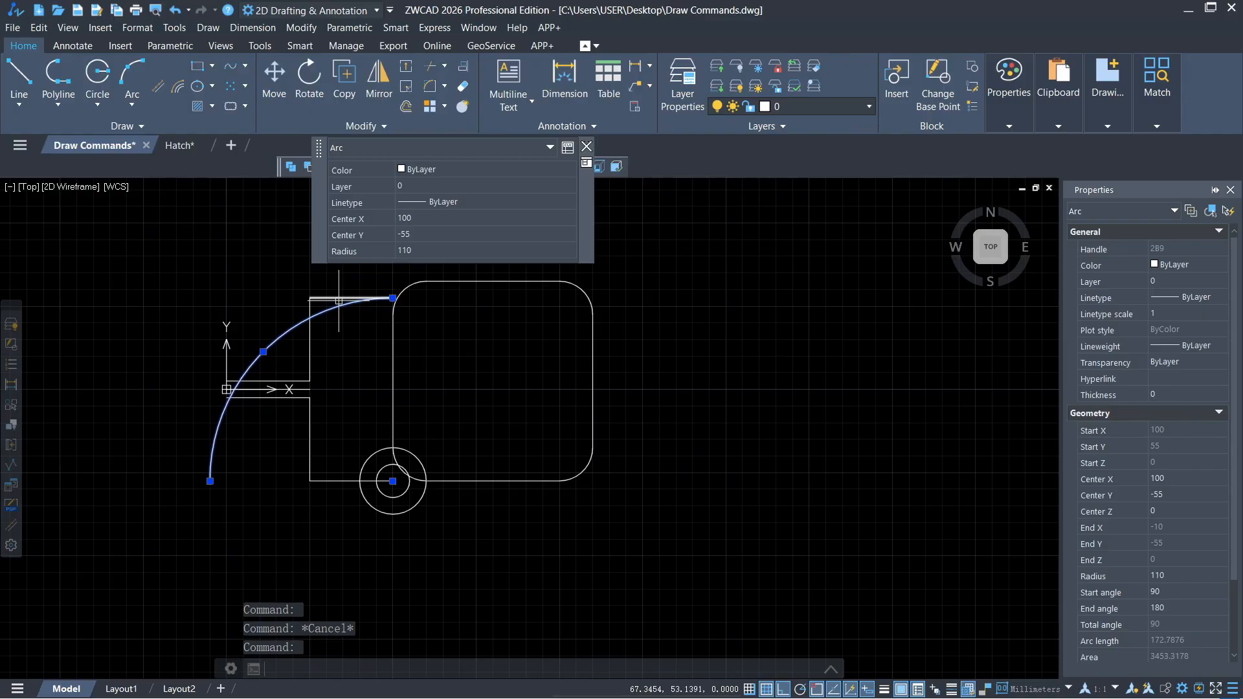
key("Escape")
left_click(593, 338)
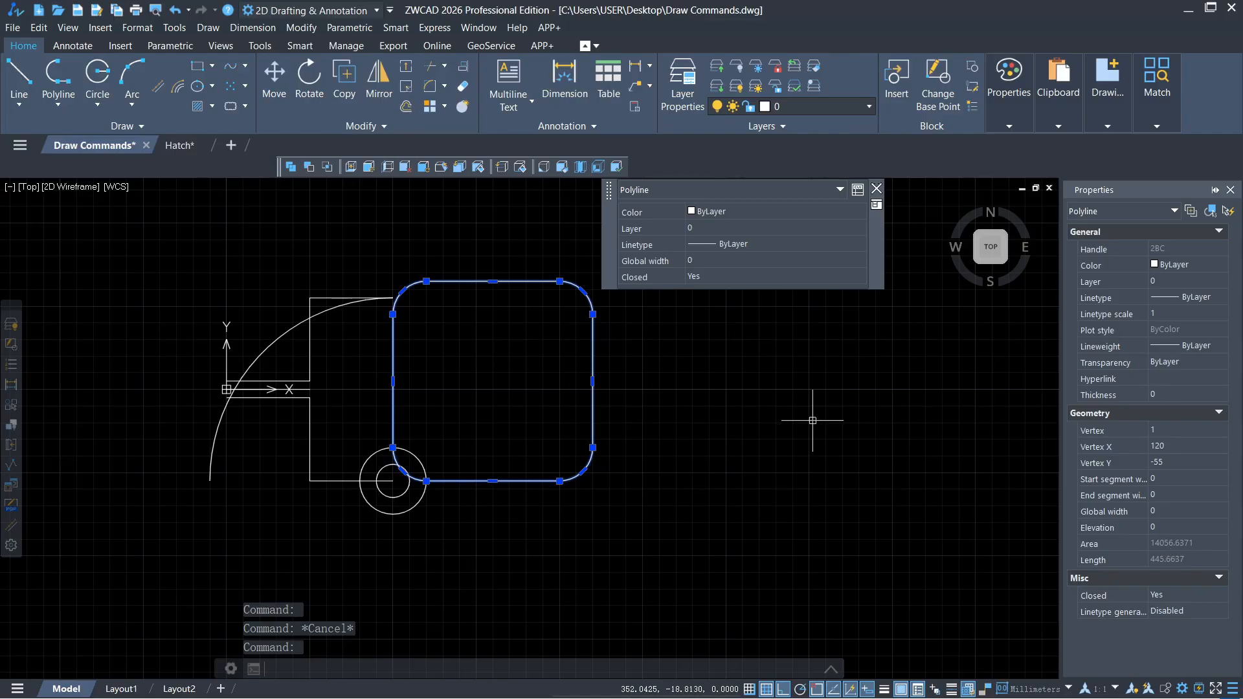
key("Escape")
Step: Convert the filleted square into a region and inspect its area and perimeter
type("re")
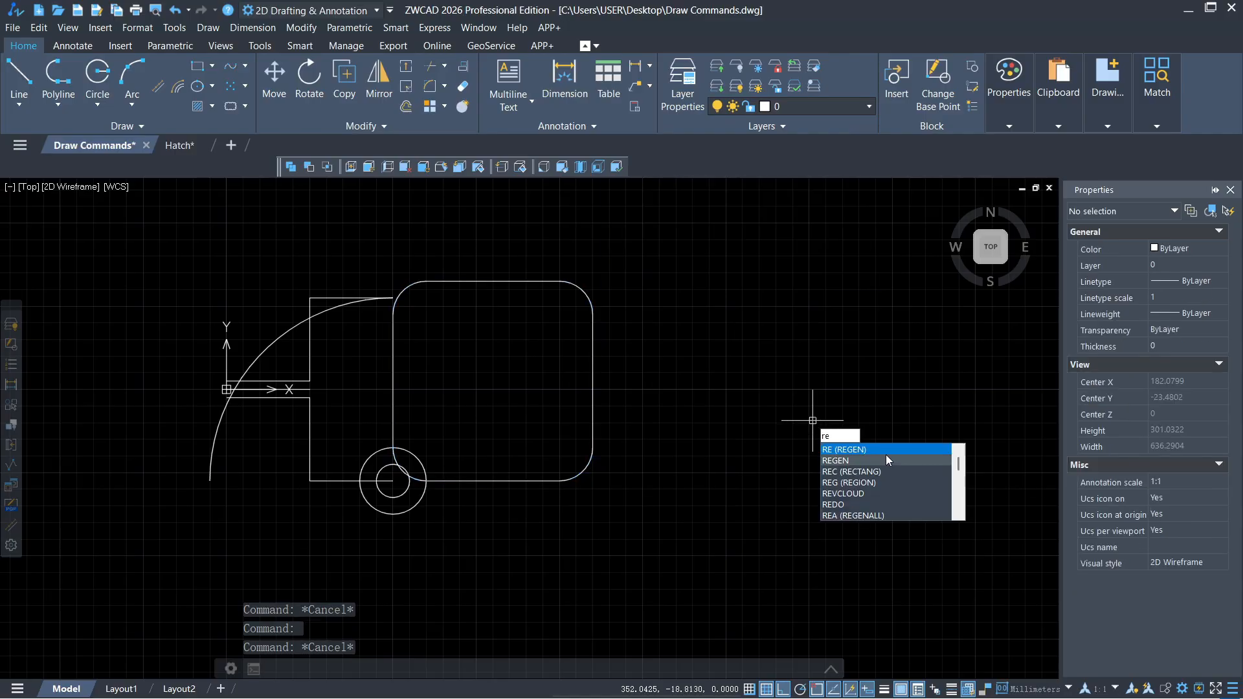
left_click(865, 484)
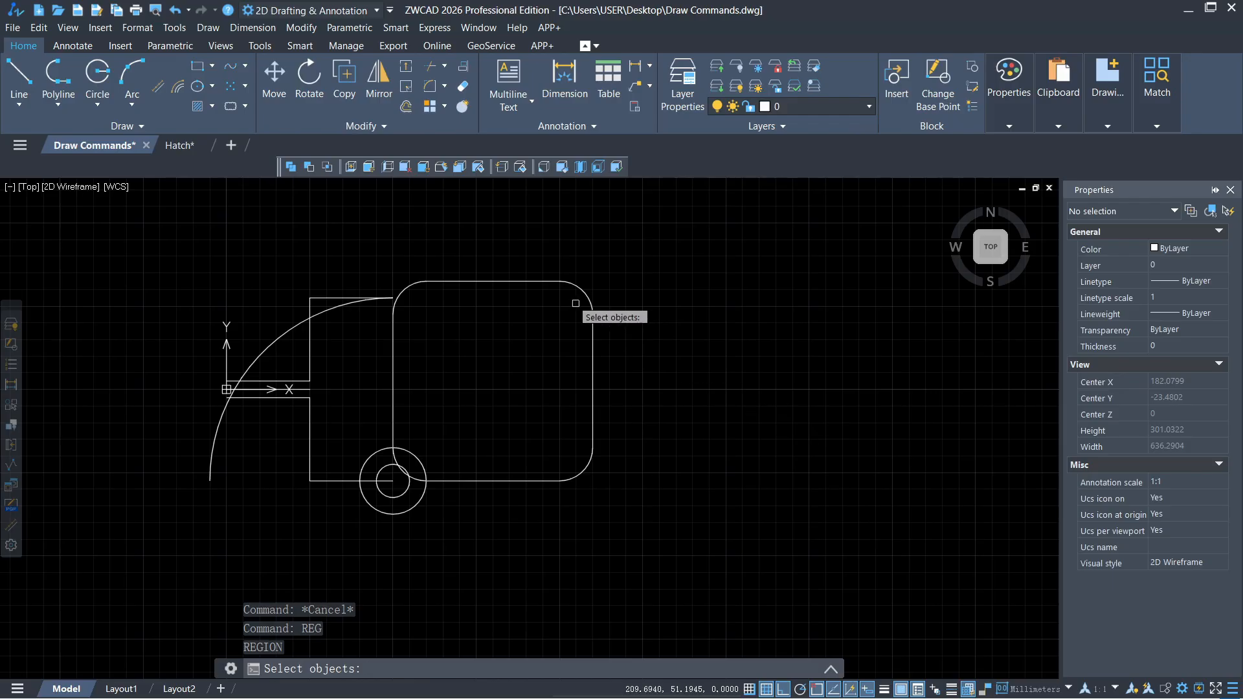
left_click(592, 313)
key("Return")
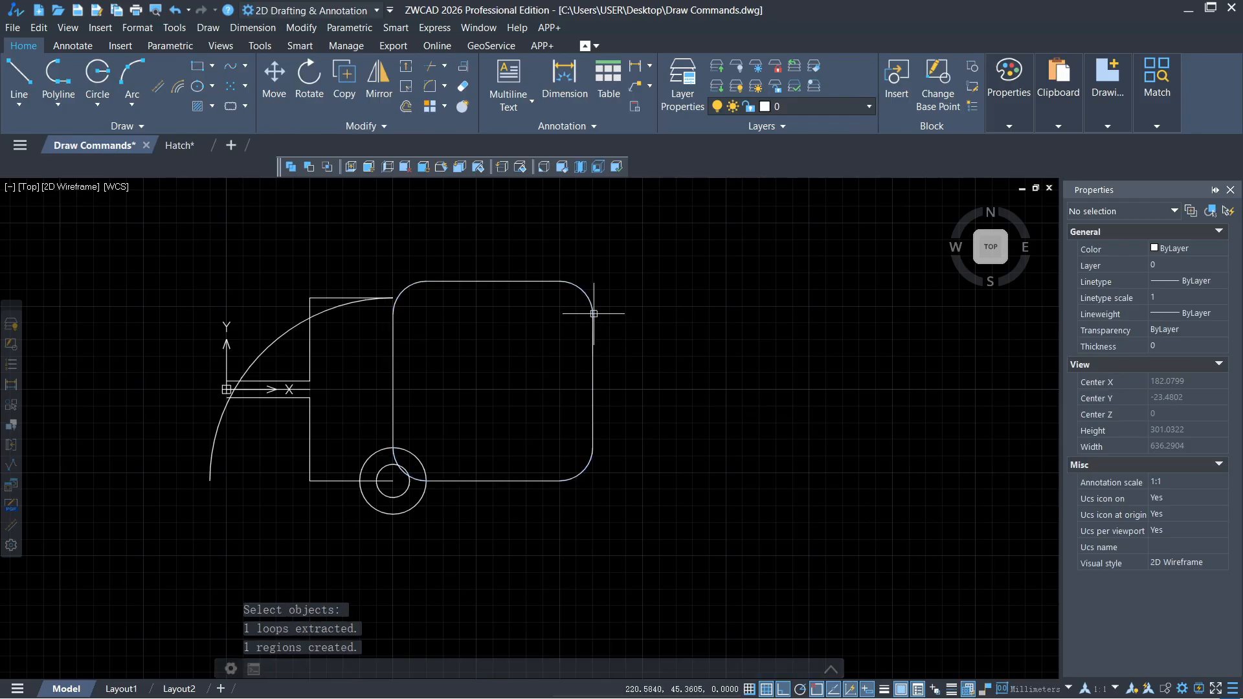
left_click(592, 313)
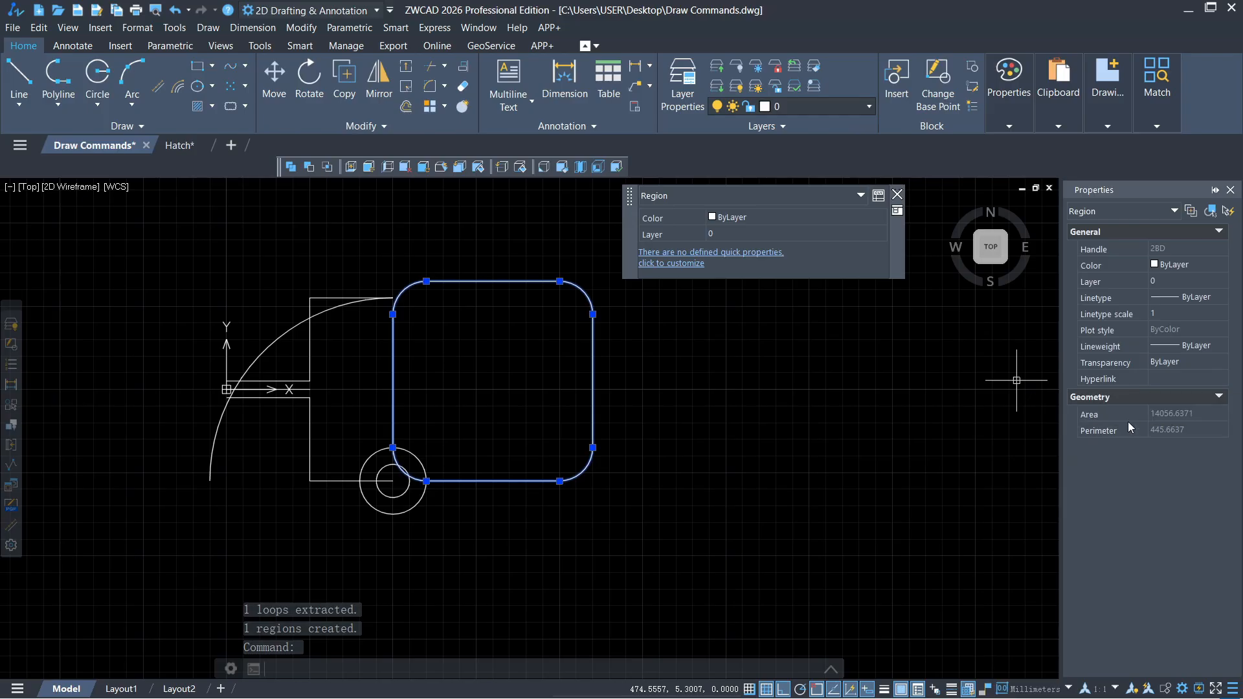
key("Escape")
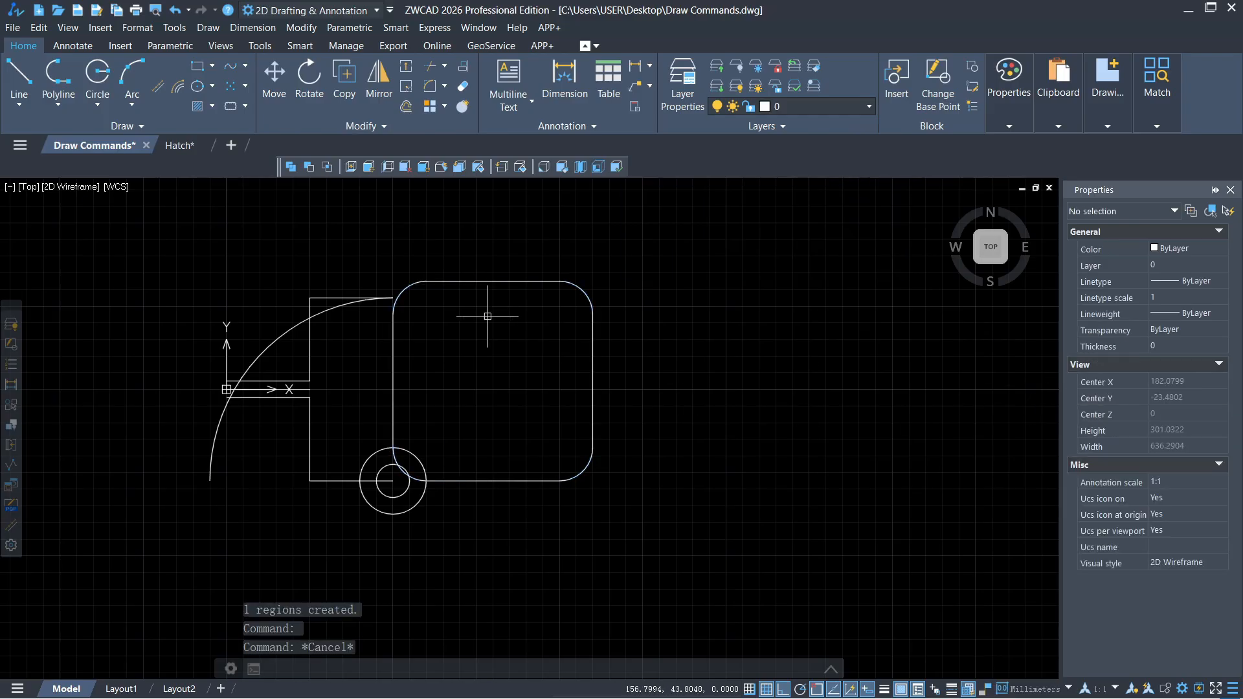
left_click(591, 372)
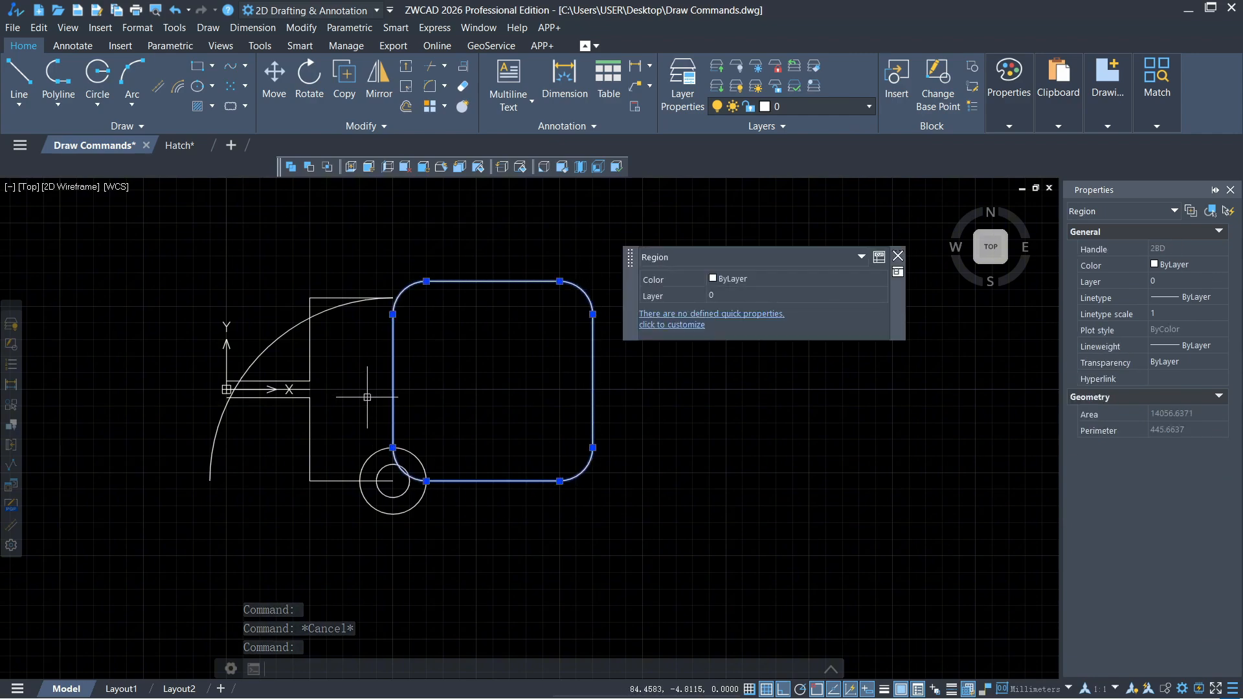
key("Escape")
Step: Convert the outer circle into a region and inspect its area and perimeter
type("re")
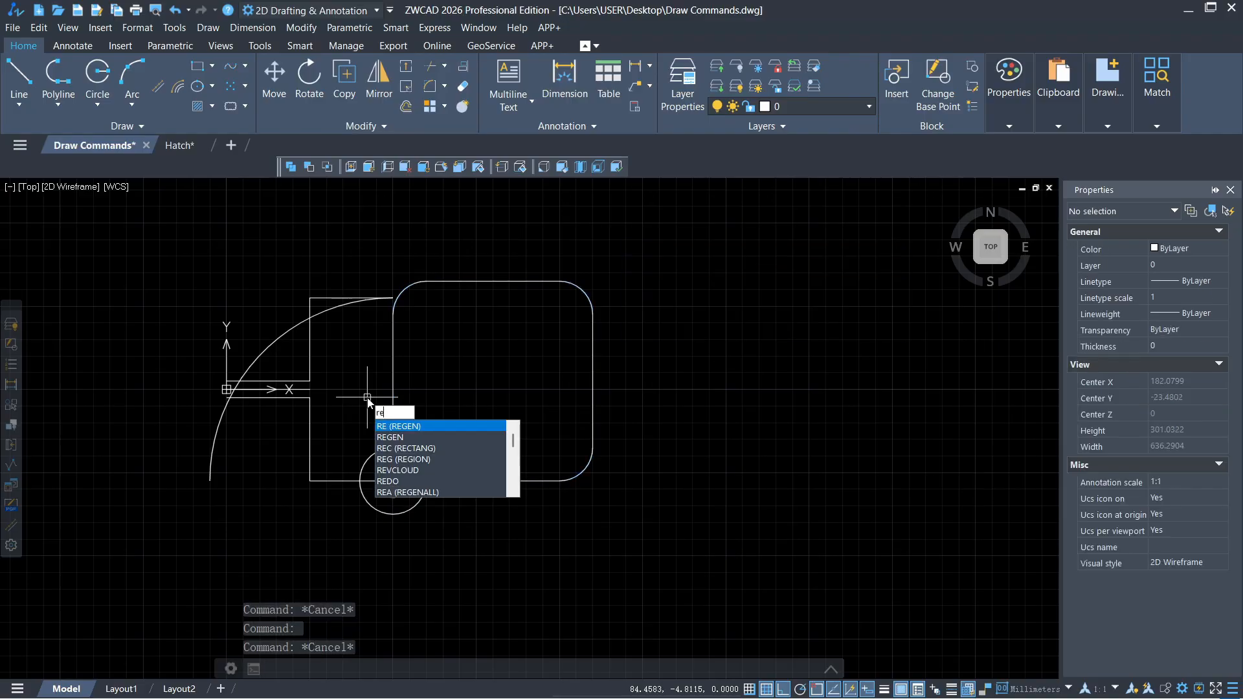
left_click(415, 459)
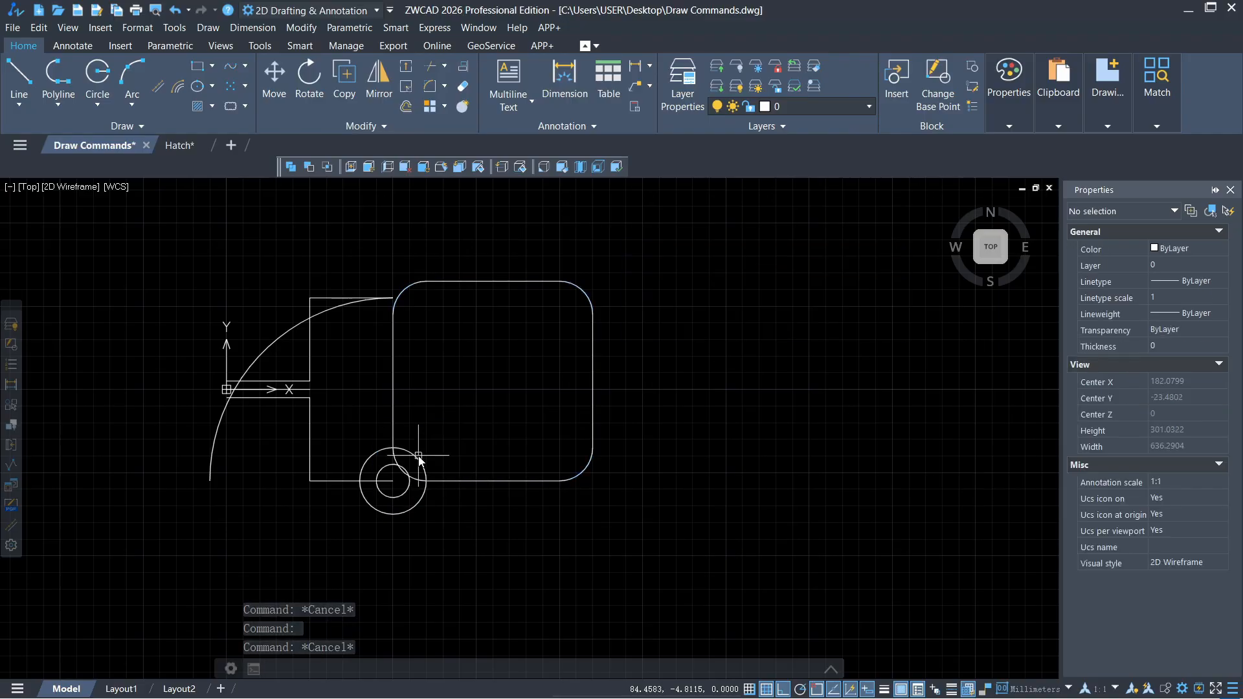
left_click(379, 449)
key("Return")
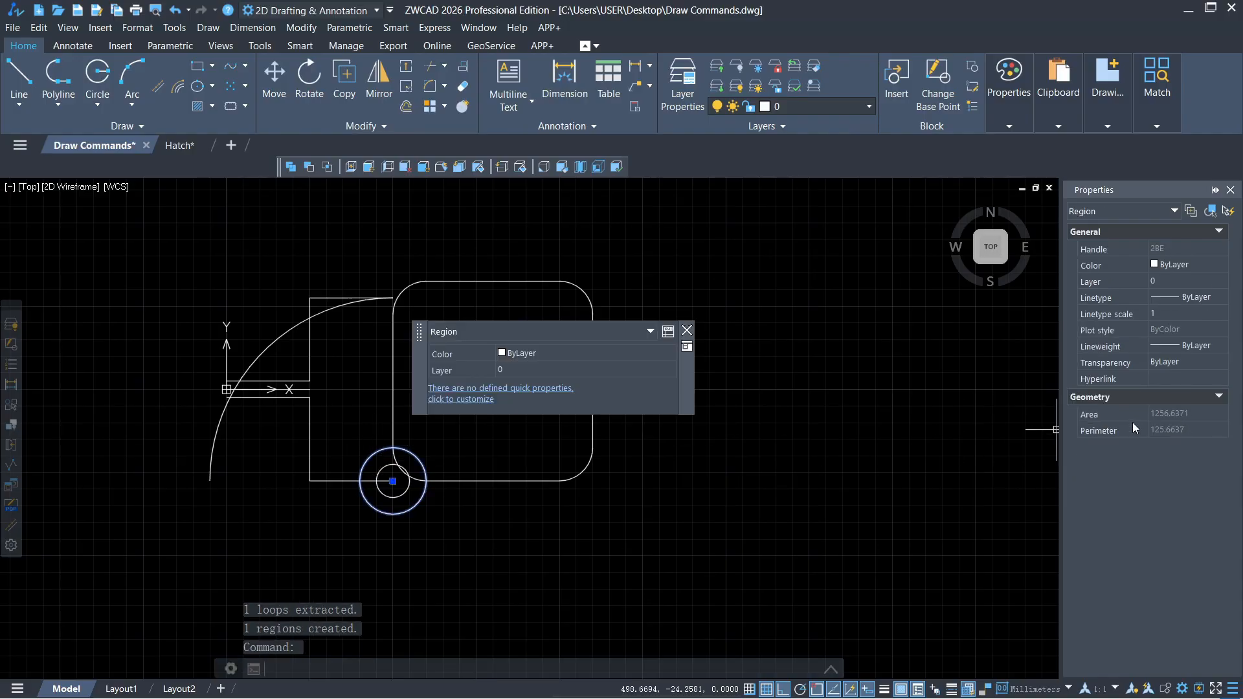
key("Escape")
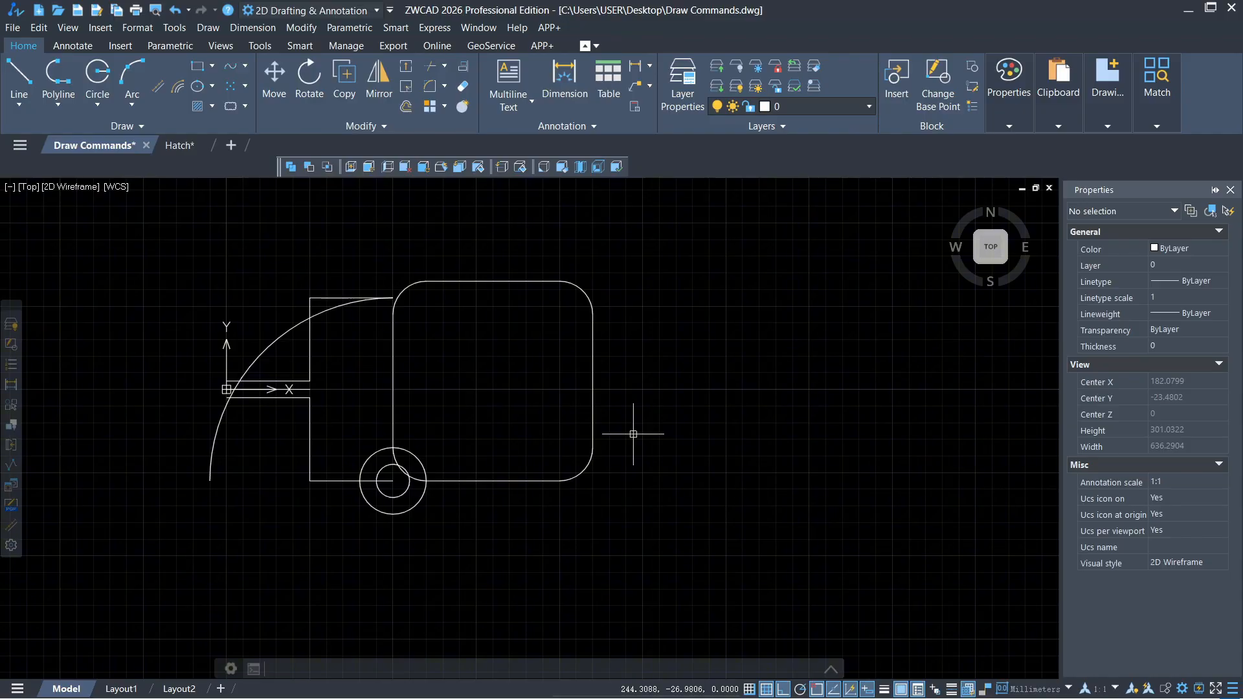
Step: Copy the square and outer circle regions twice horizontally to the right, based at the circle center, with the farther copy about 289 mm away
scroll(634, 424, "up", 2)
middle_click_drag(620, 420, 636, 459)
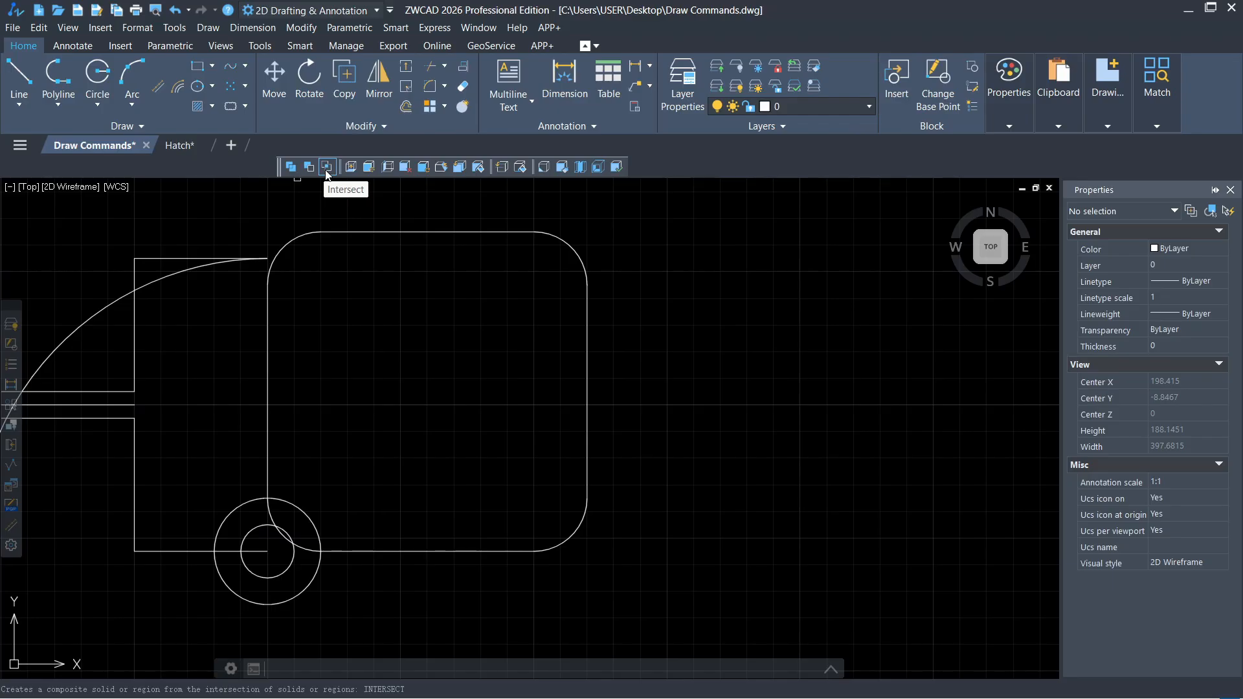
key("Escape")
left_click(375, 231)
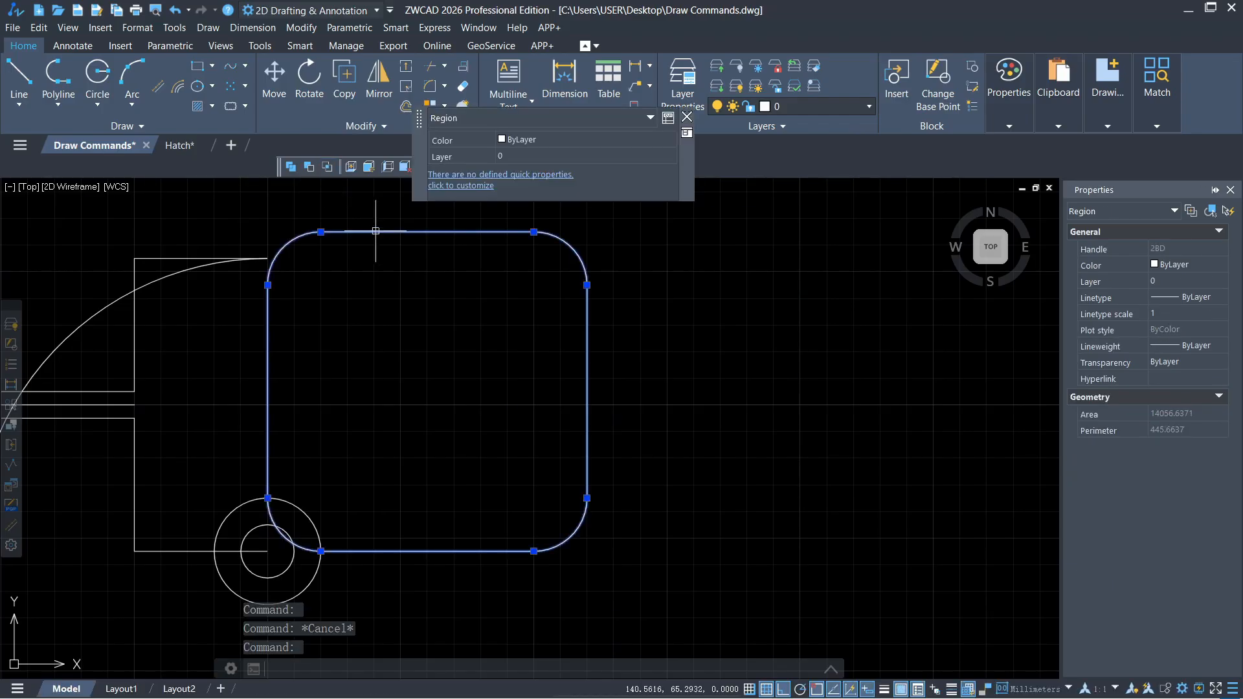
left_click(248, 501)
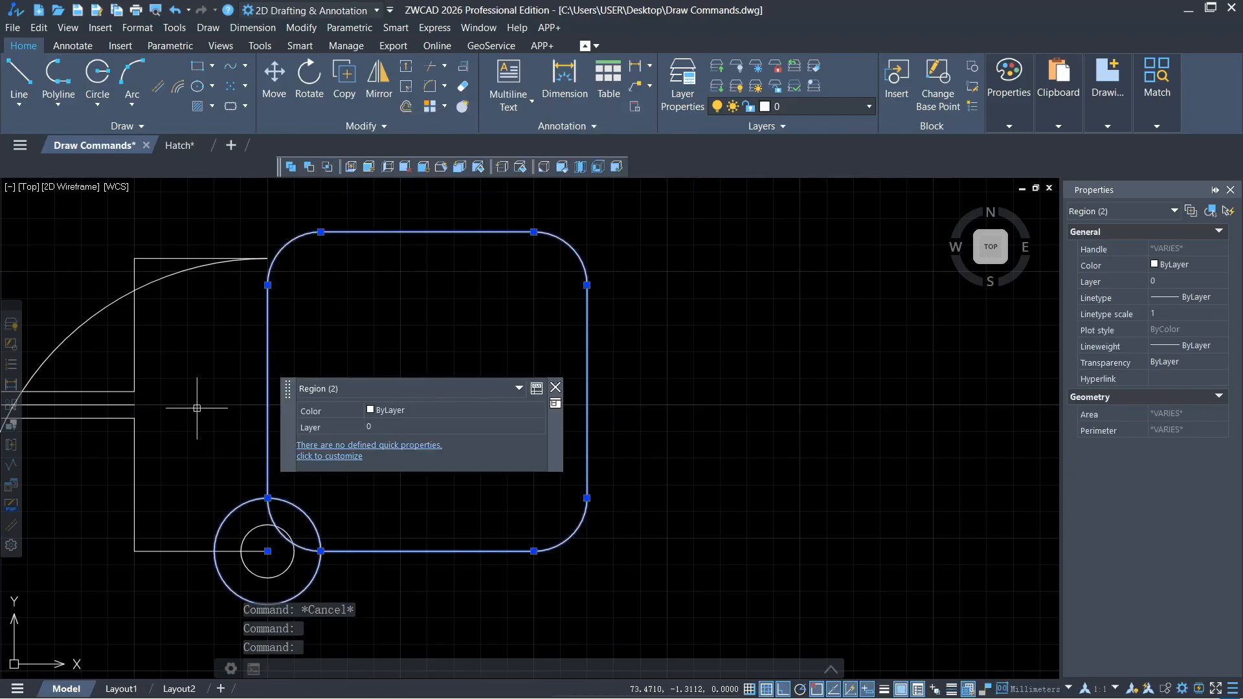
type("co")
left_click(242, 448)
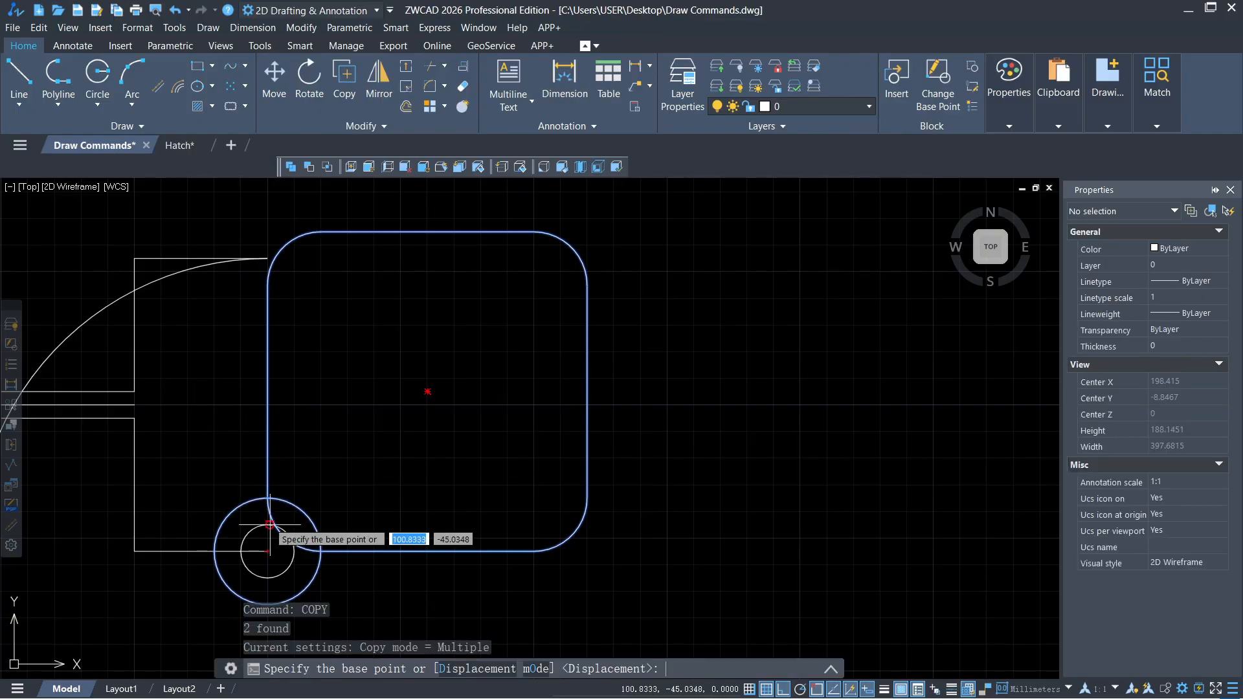
left_click(267, 551)
left_click(648, 551)
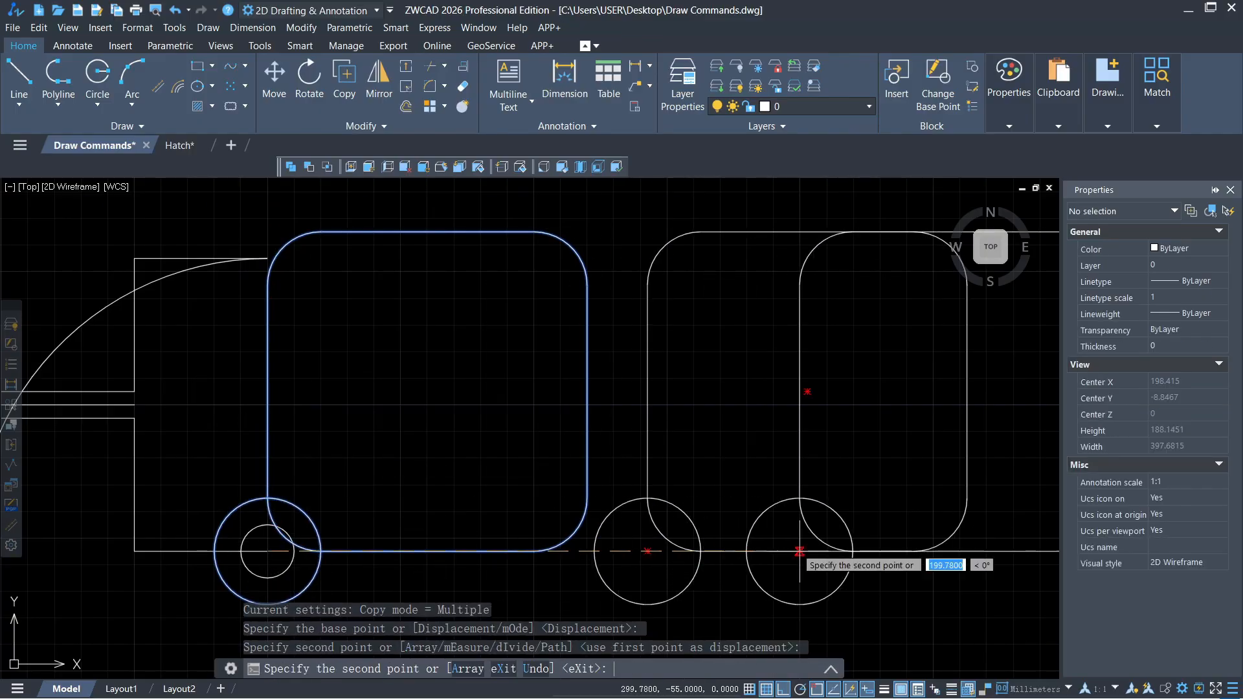
middle_click_drag(892, 550, 702, 522)
left_click(848, 542)
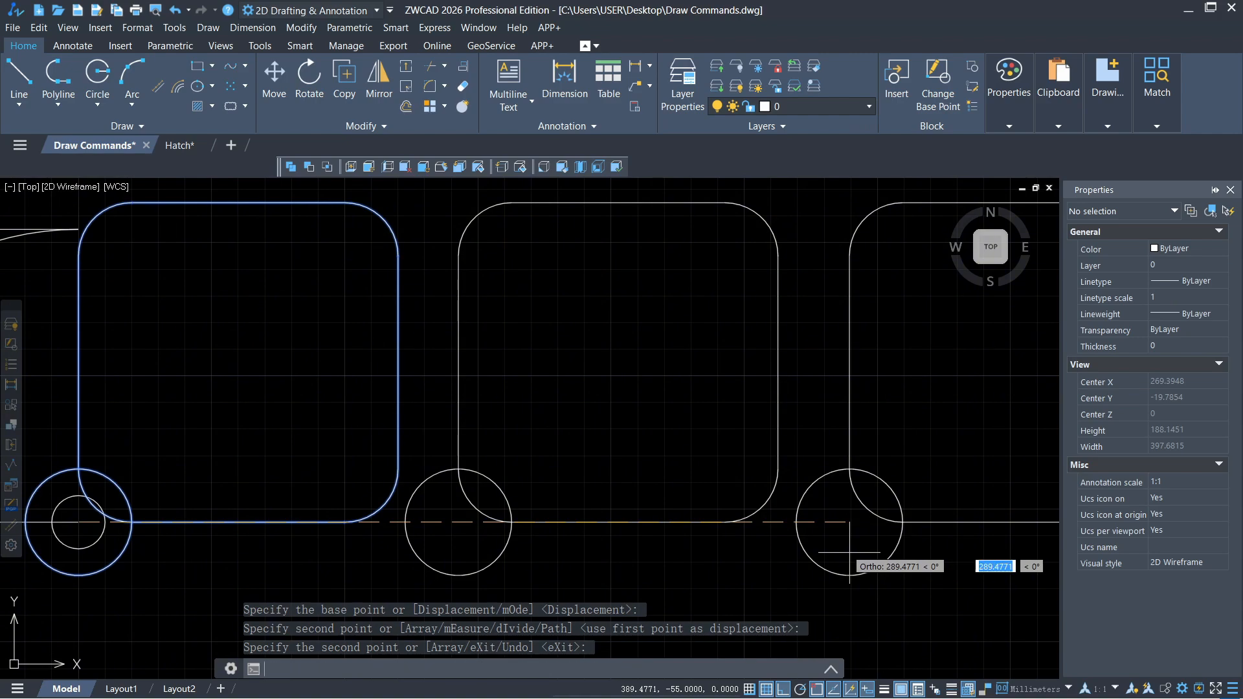
key("Escape")
Step: Union the original filleted square region with the overlapping outer circle region
mouse_move(259, 467)
middle_mouse_down()
mouse_move(507, 507)
mouse_move(507, 480)
middle_mouse_up()
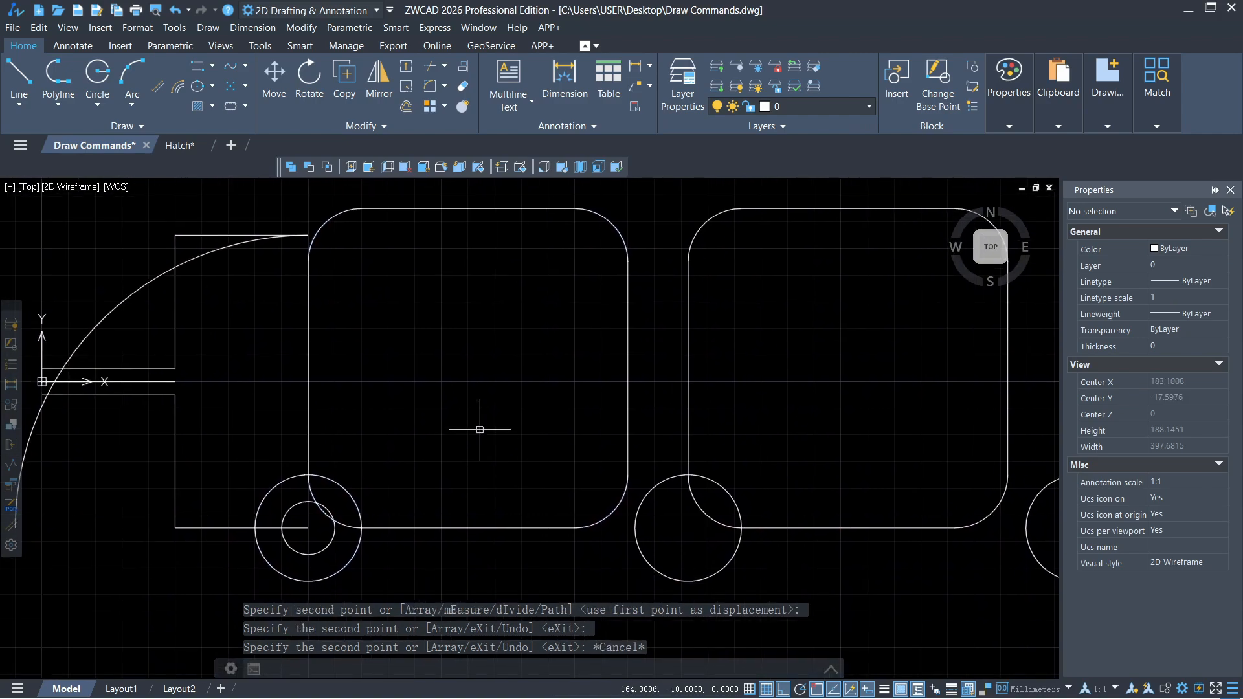
left_click(291, 166)
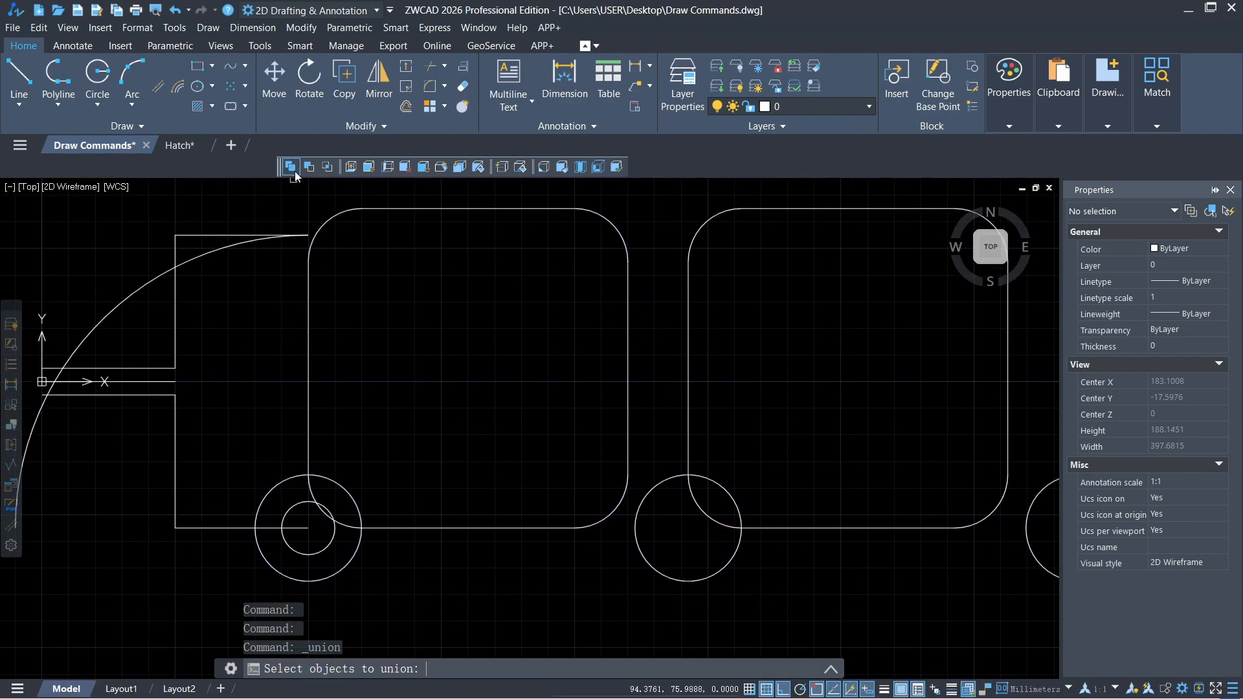
left_click(352, 218)
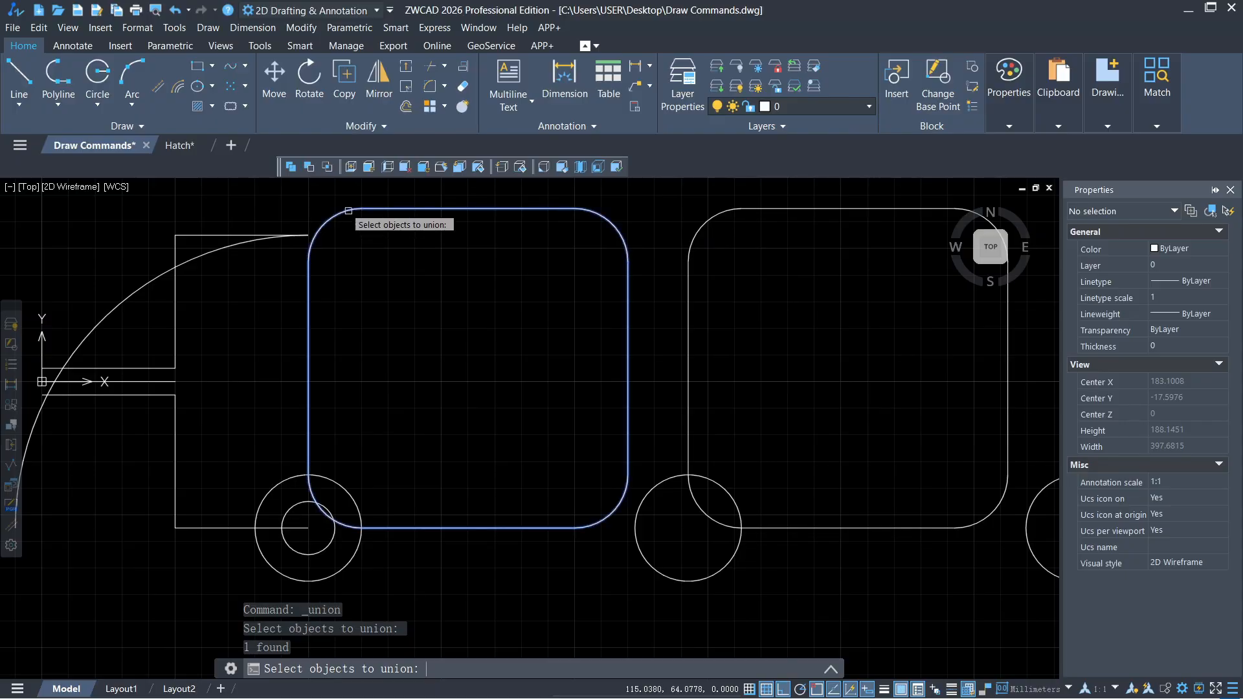
left_click(295, 477)
key("Return")
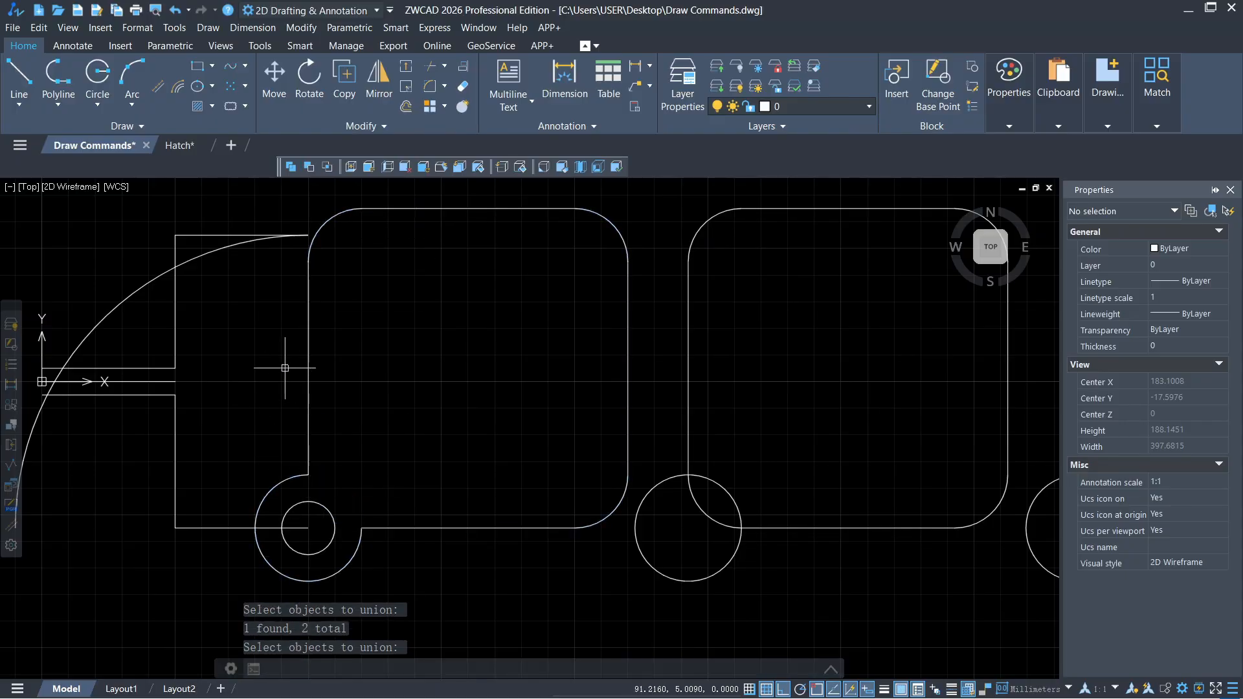
Step: Inspect the united region's properties and subtract the overlapping circle region from the first copy of the rounded square
left_click(310, 354)
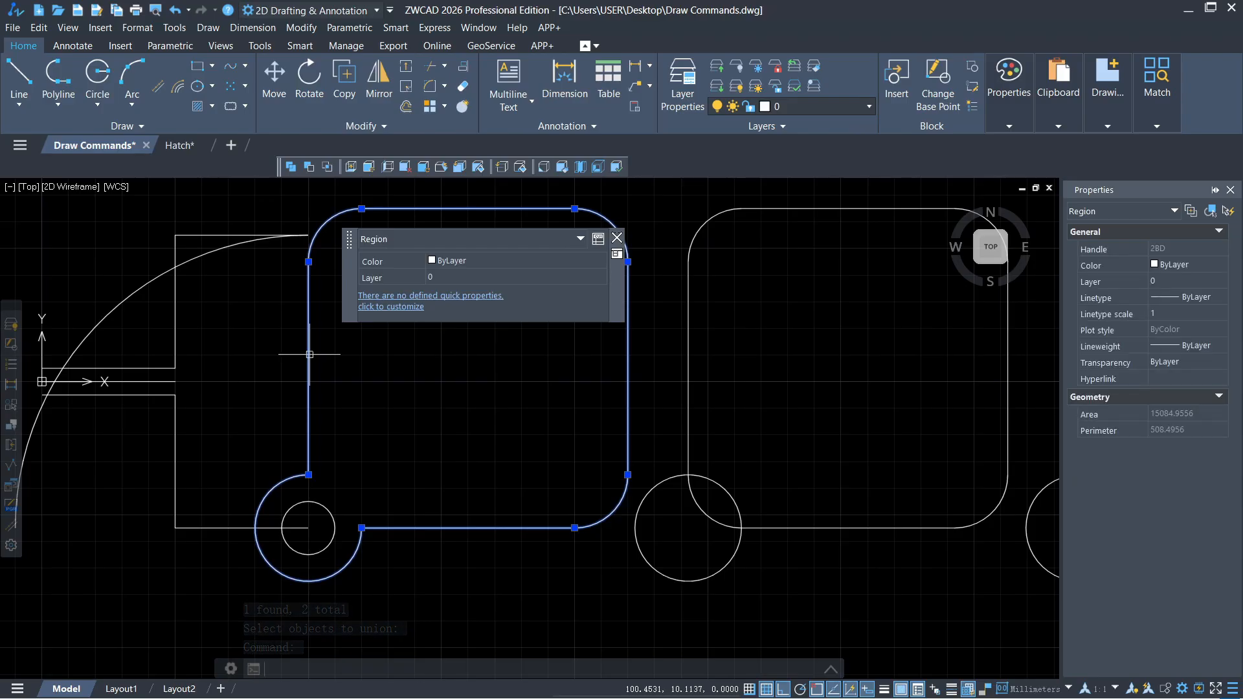
key("Escape")
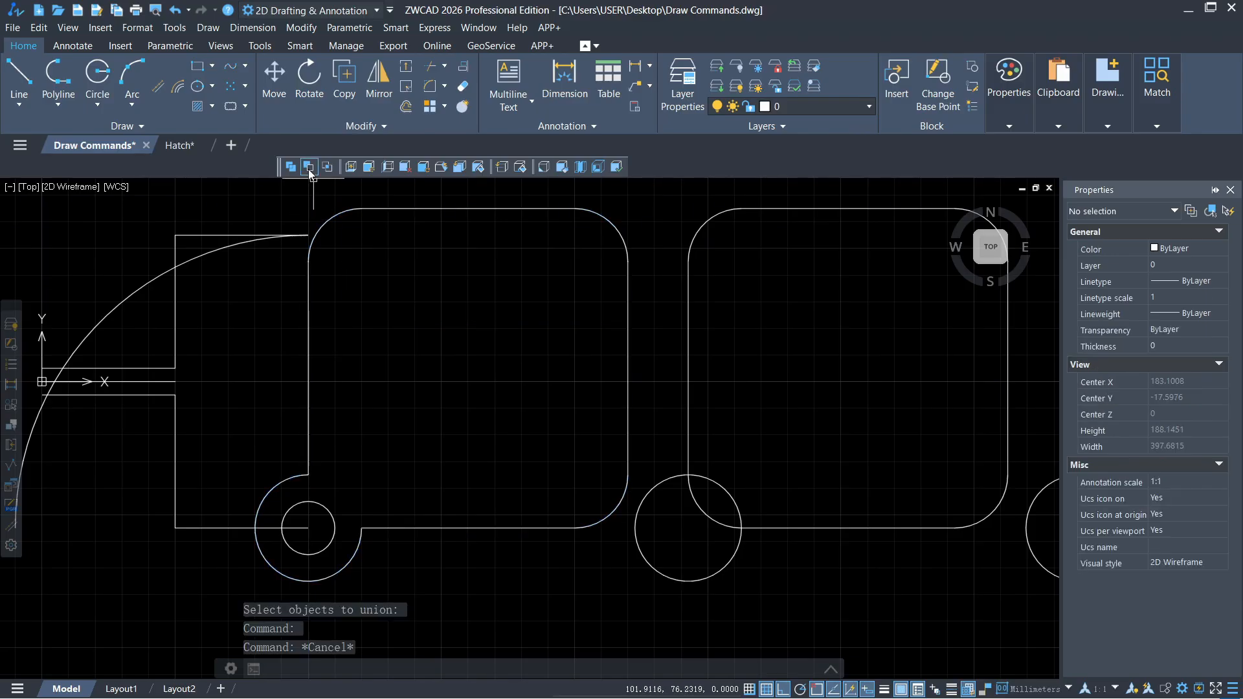
left_click(327, 167)
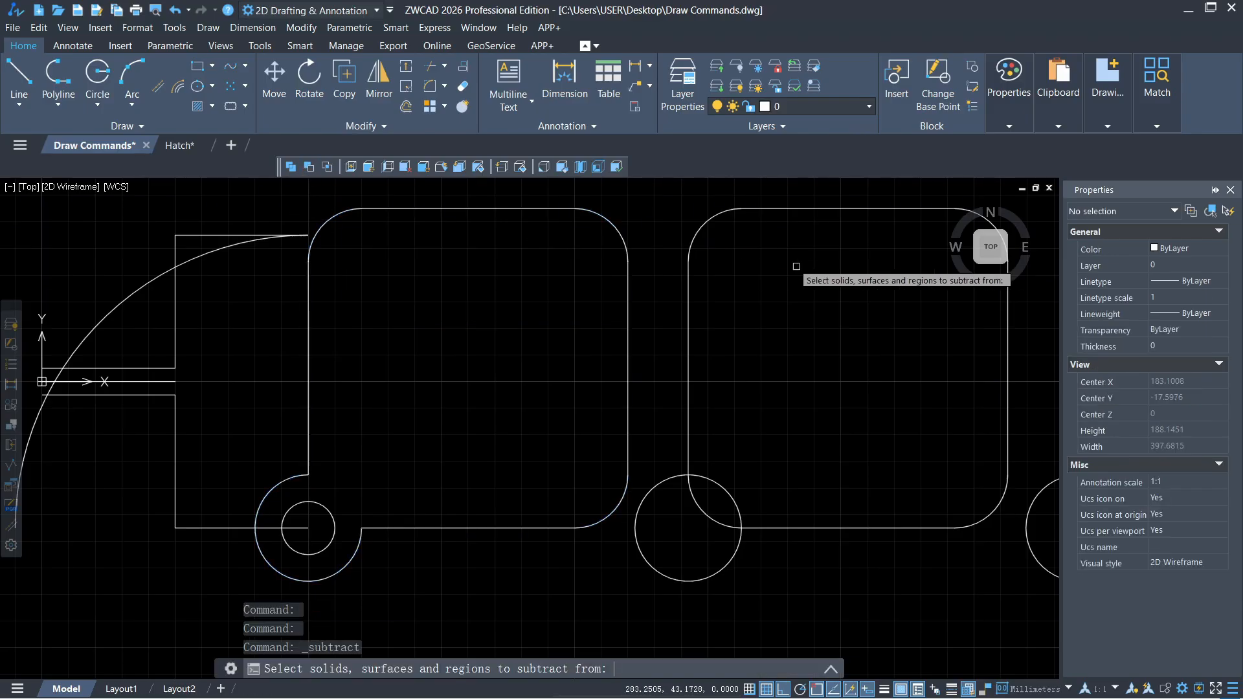
left_click(775, 209)
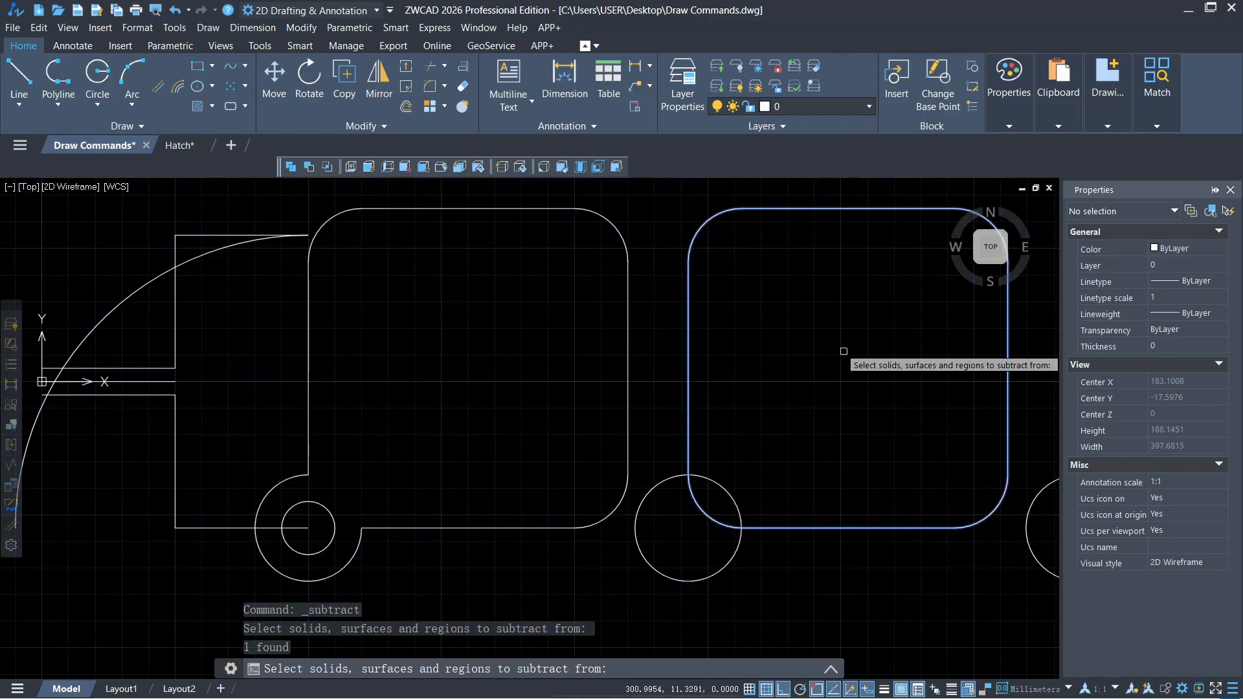
key("Return")
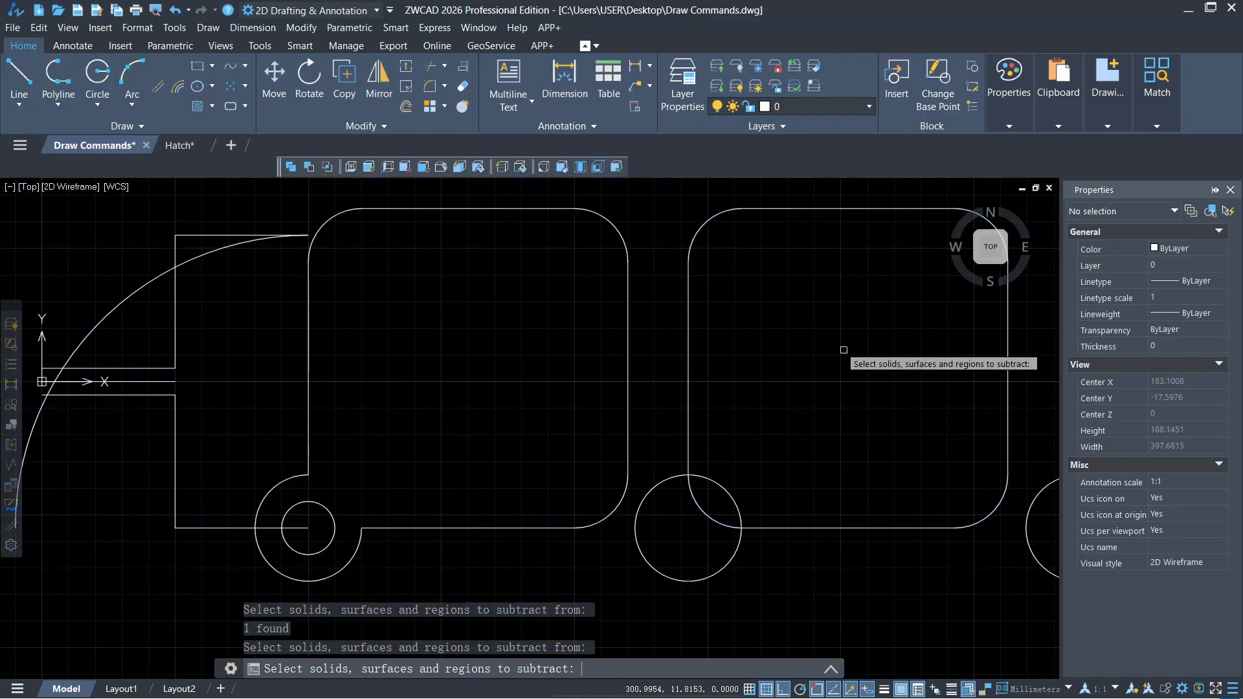
left_click(662, 484)
key("Return")
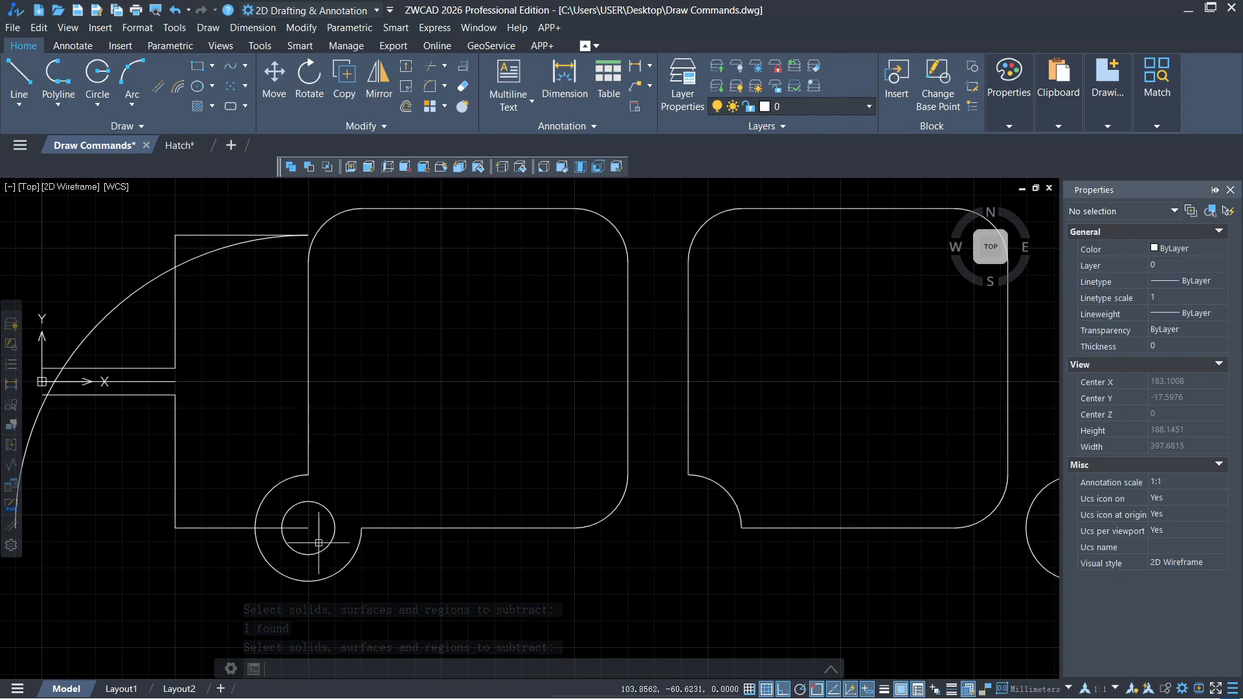
Step: Intersect the farther rounded square copy with its overlapping circle region, leaving only their shared leaf-shaped area
mouse_move(864, 463)
middle_mouse_down()
mouse_move(725, 389)
mouse_move(369, 463)
mouse_move(330, 458)
middle_mouse_up()
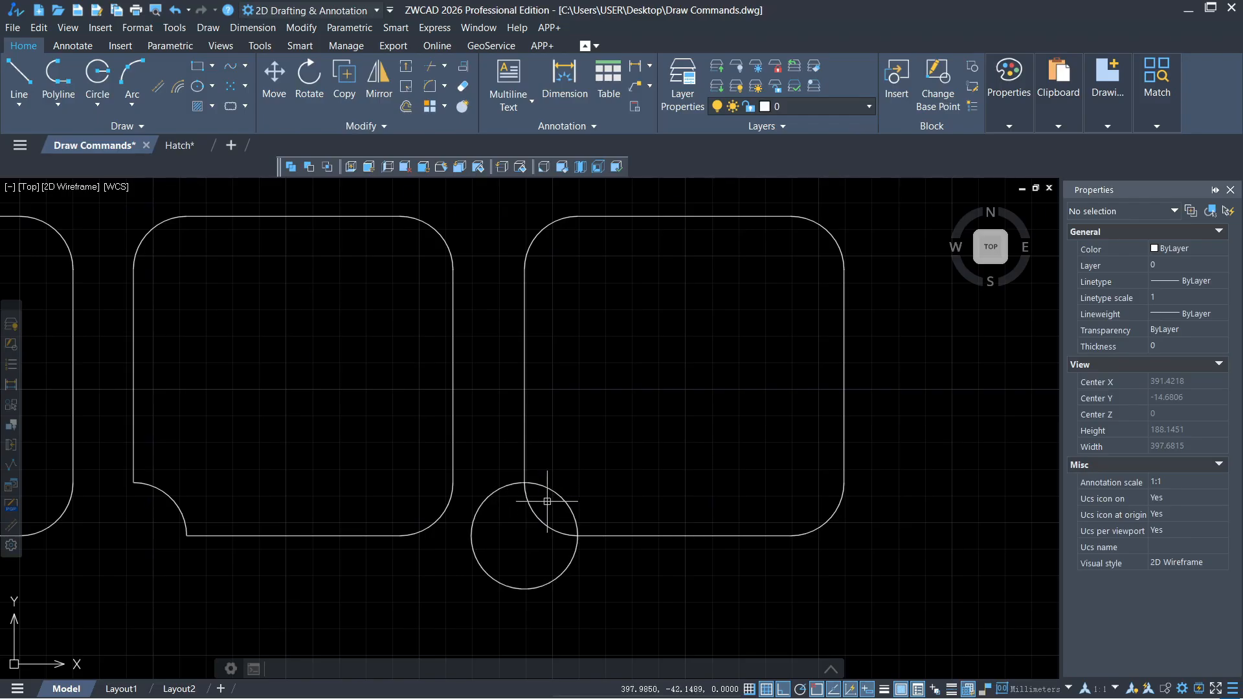
left_click(334, 167)
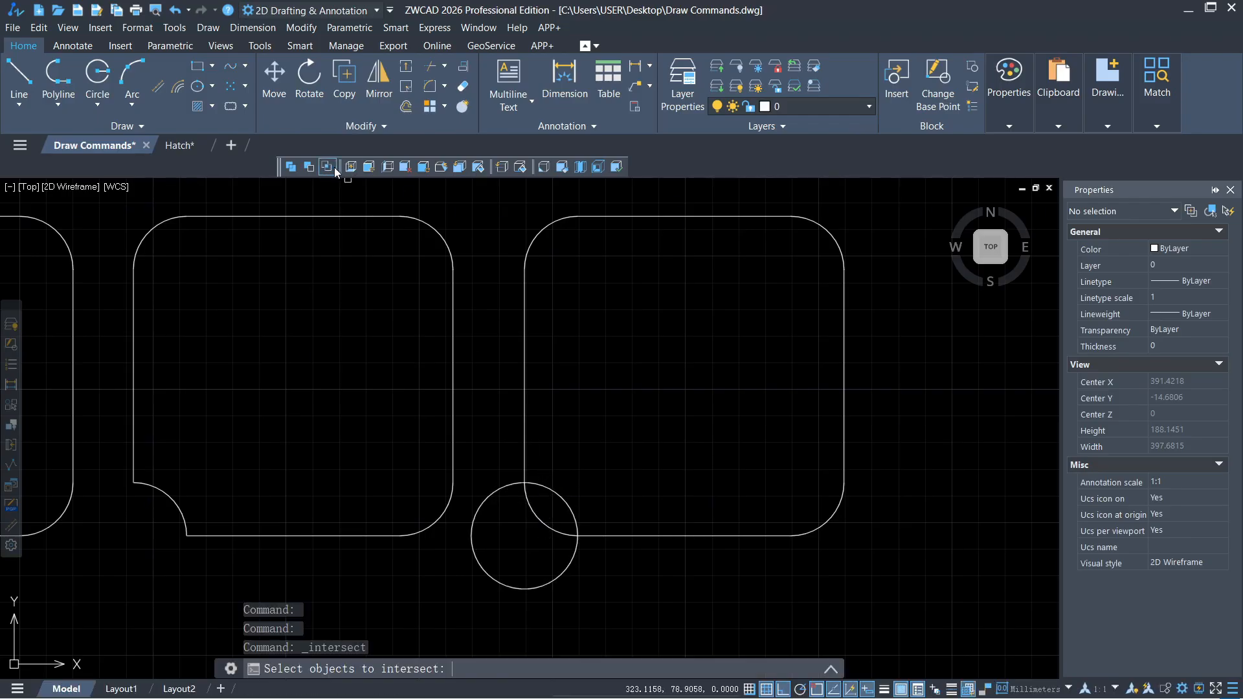
left_click(608, 216)
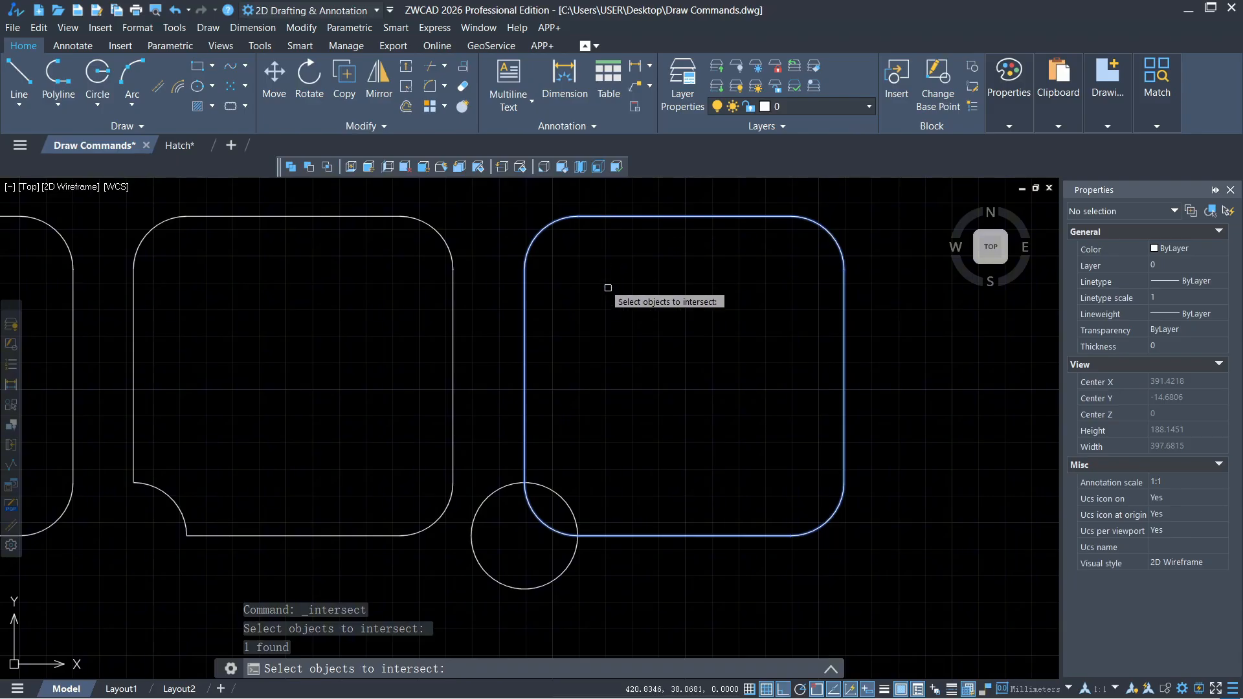
left_click(499, 488)
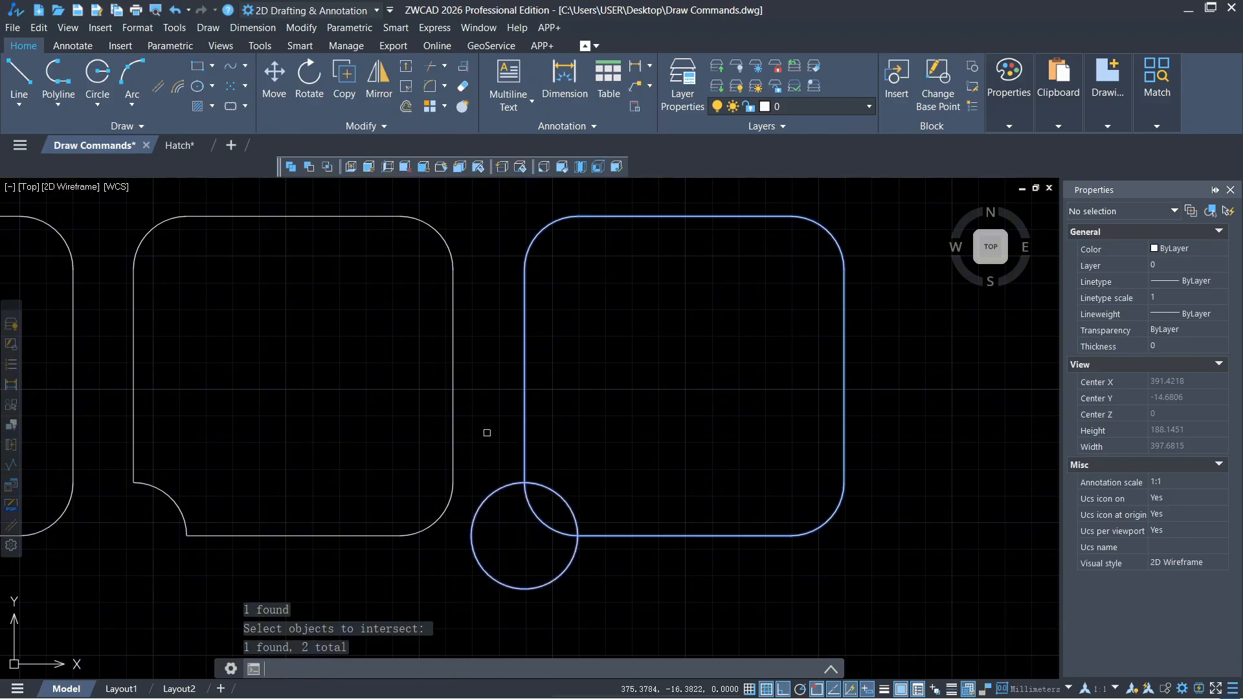
key("Return")
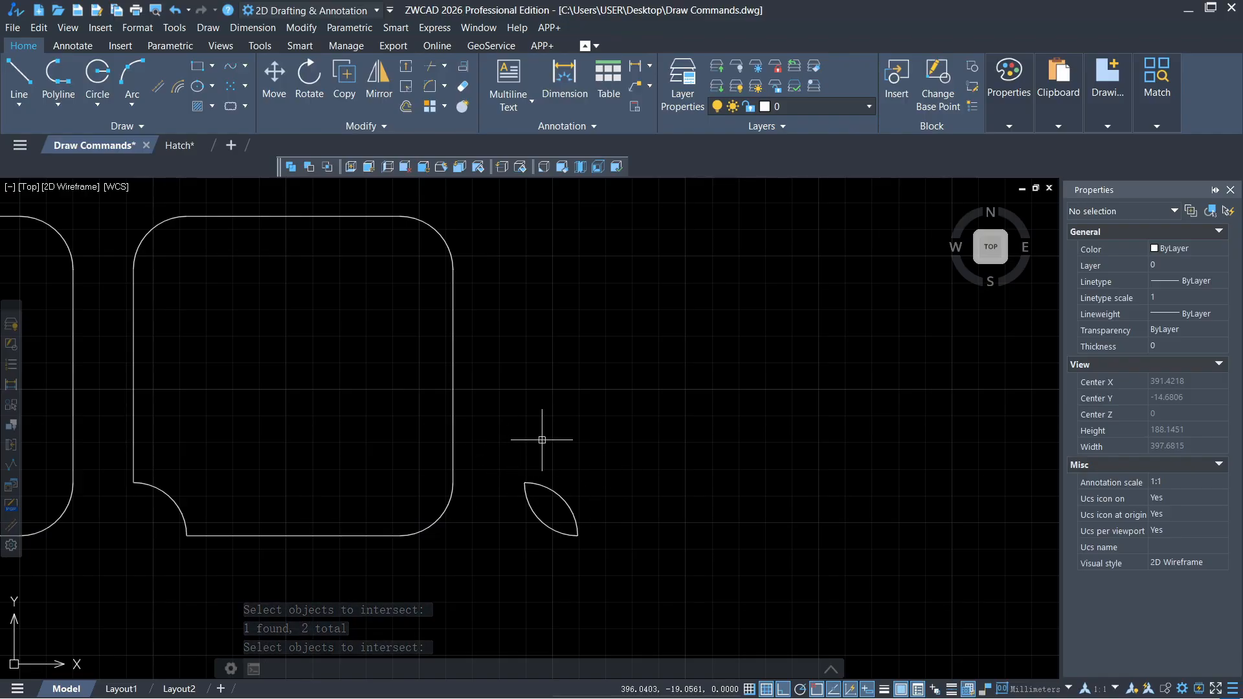
Step: Draw a four-point wipeout over the upper-right quarter of the subtracted square region, covering its rounded corner
middle_click_drag(513, 363, 655, 368)
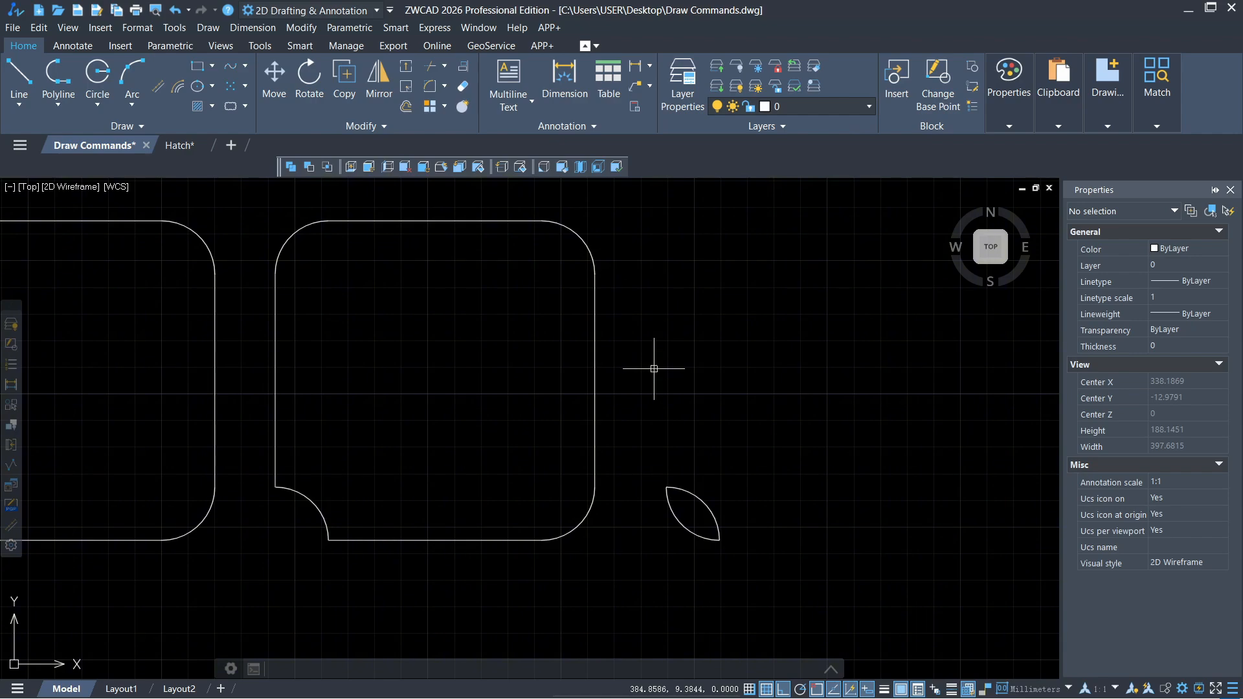
type("wip")
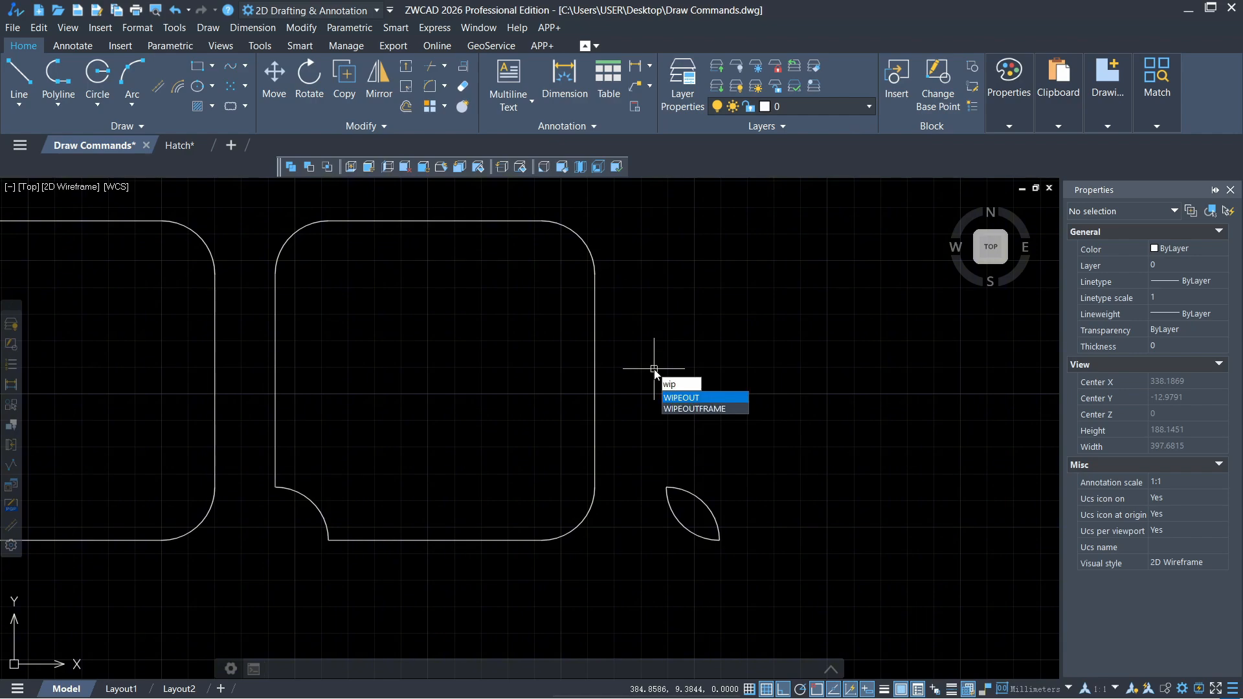
key("Return")
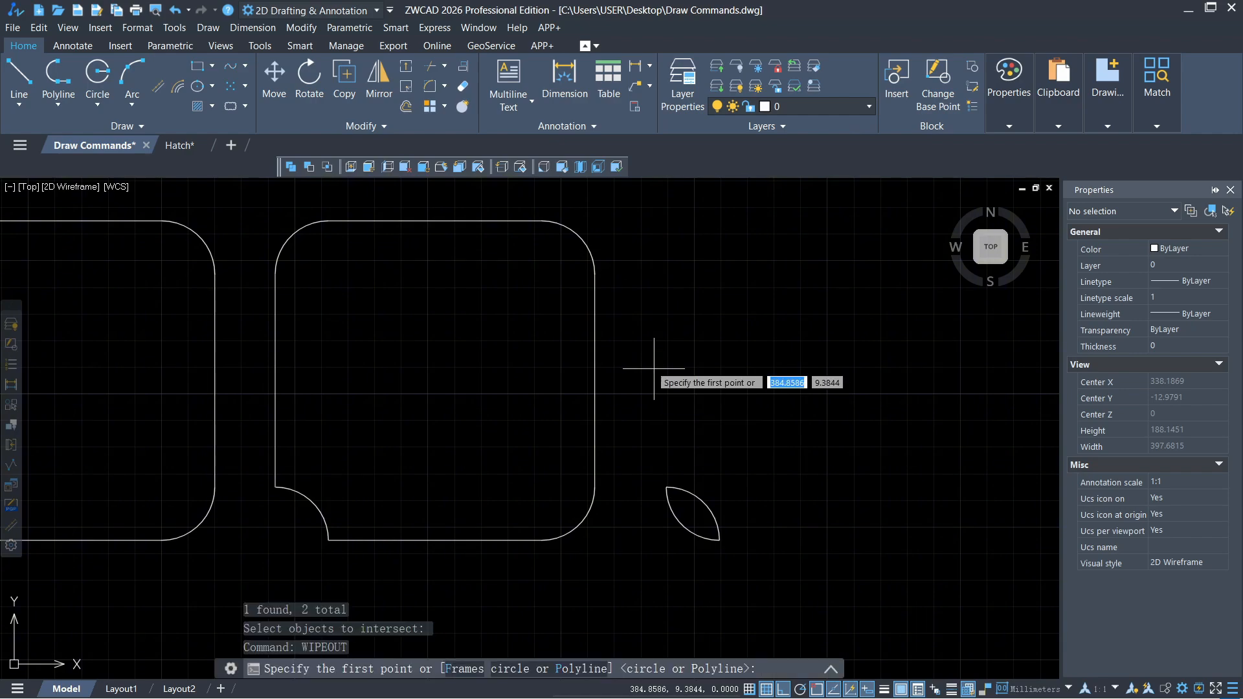
left_click(435, 220)
left_click(437, 378)
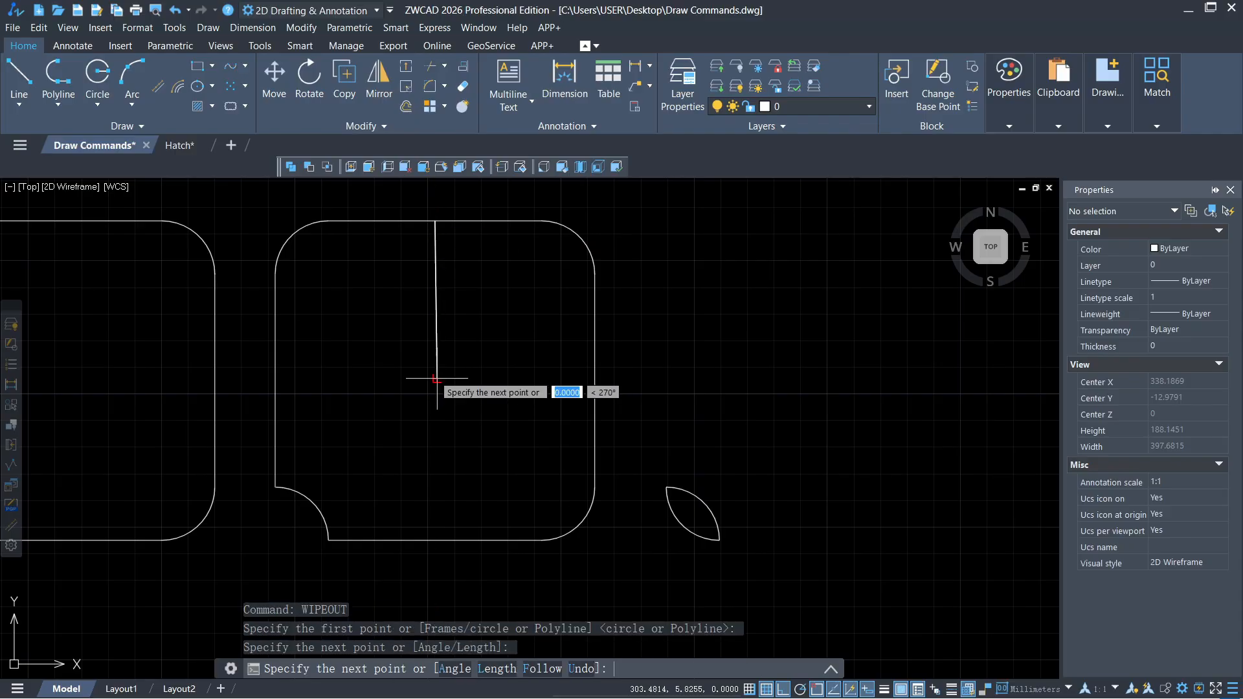
left_click(594, 381)
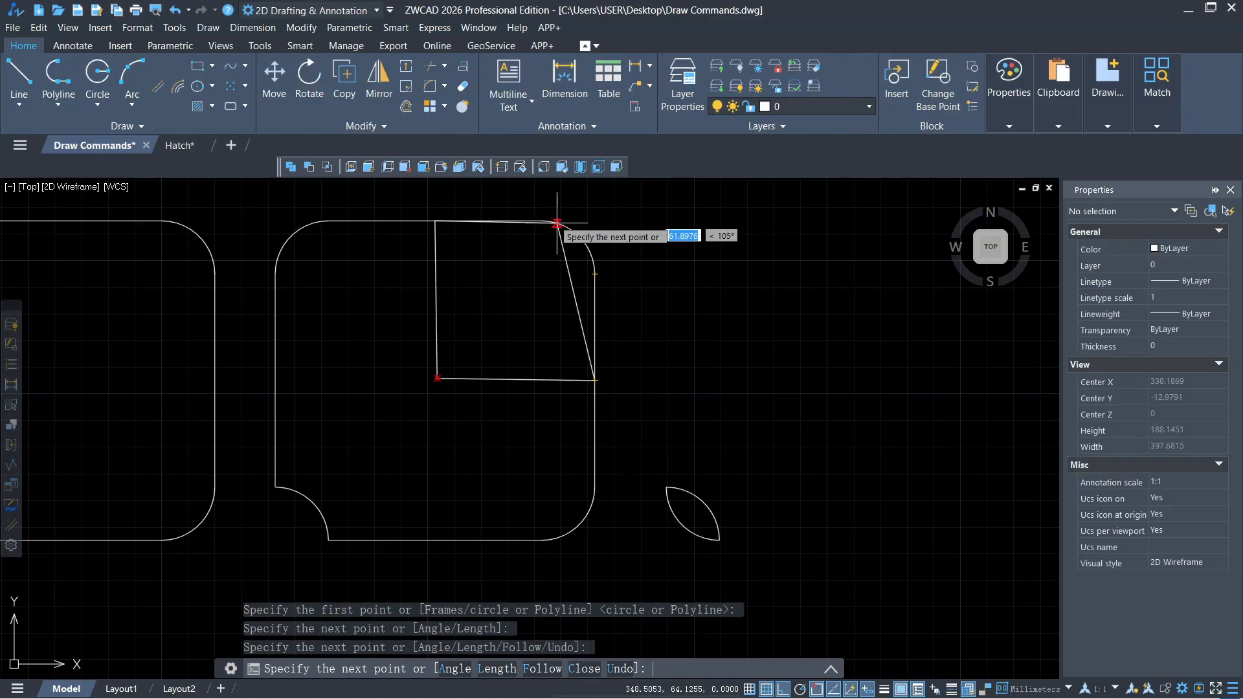
left_click(595, 221)
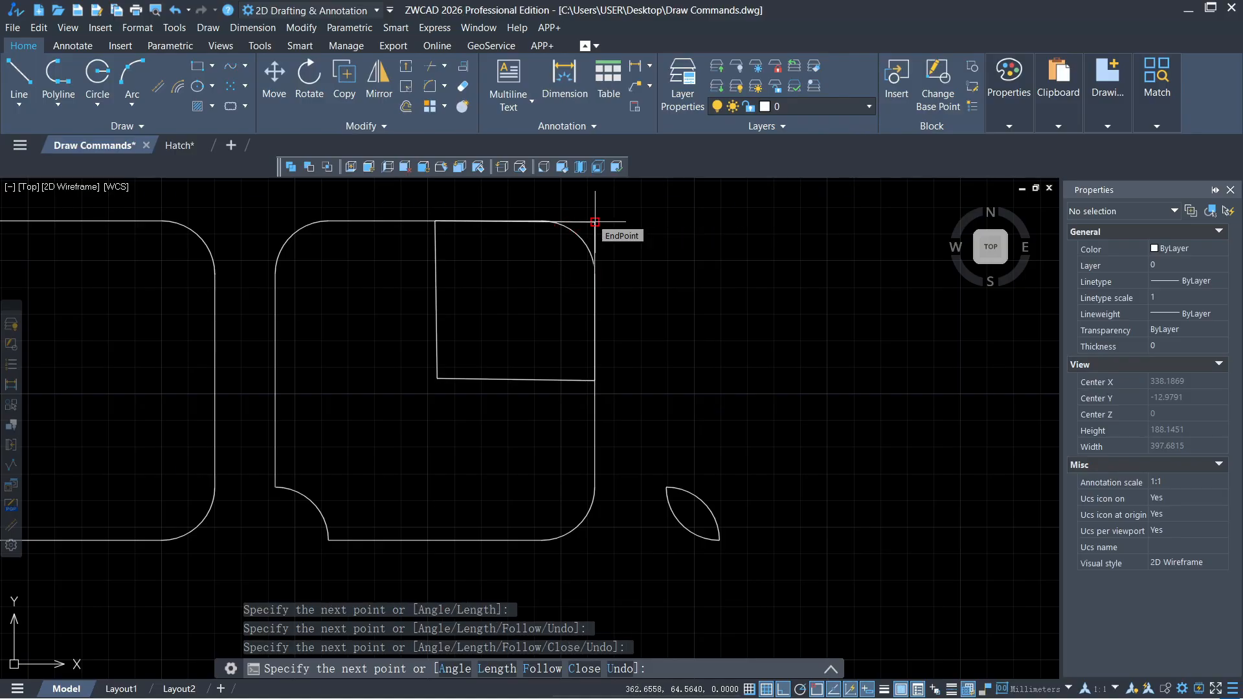
key("Return")
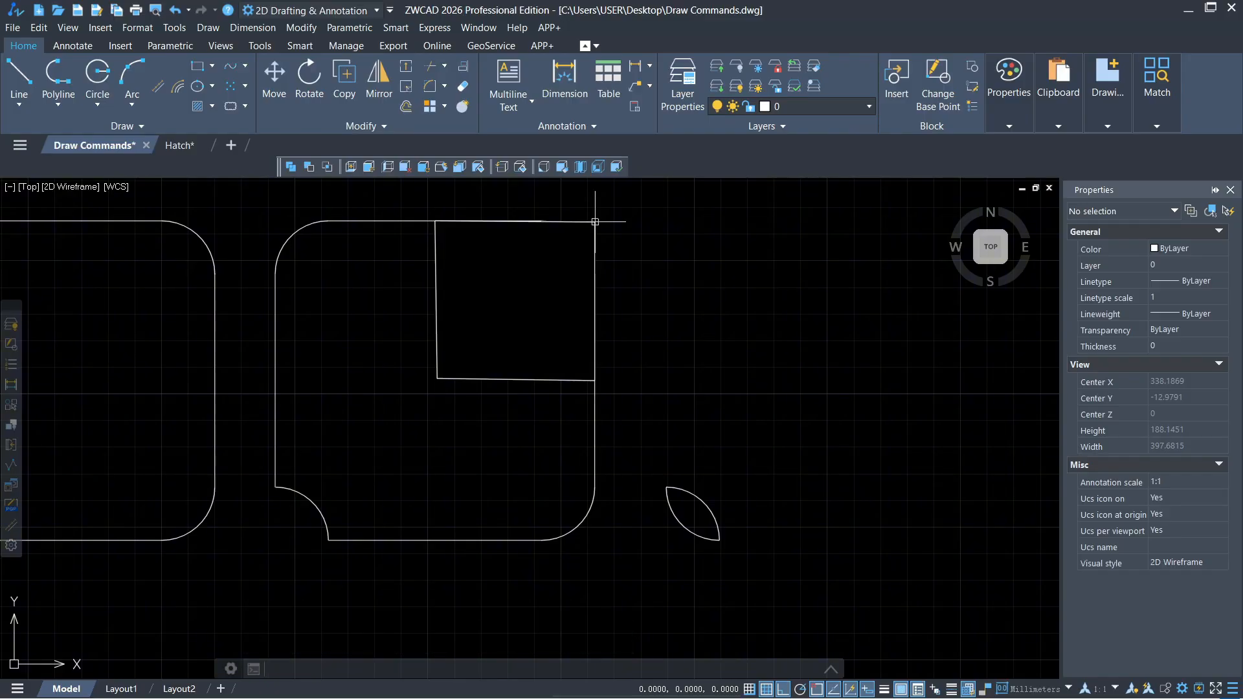
Step: Add the single-line text "Test" starting near the wipeout's center, with a height of about 17.8 and rotation 0
left_click(70, 46)
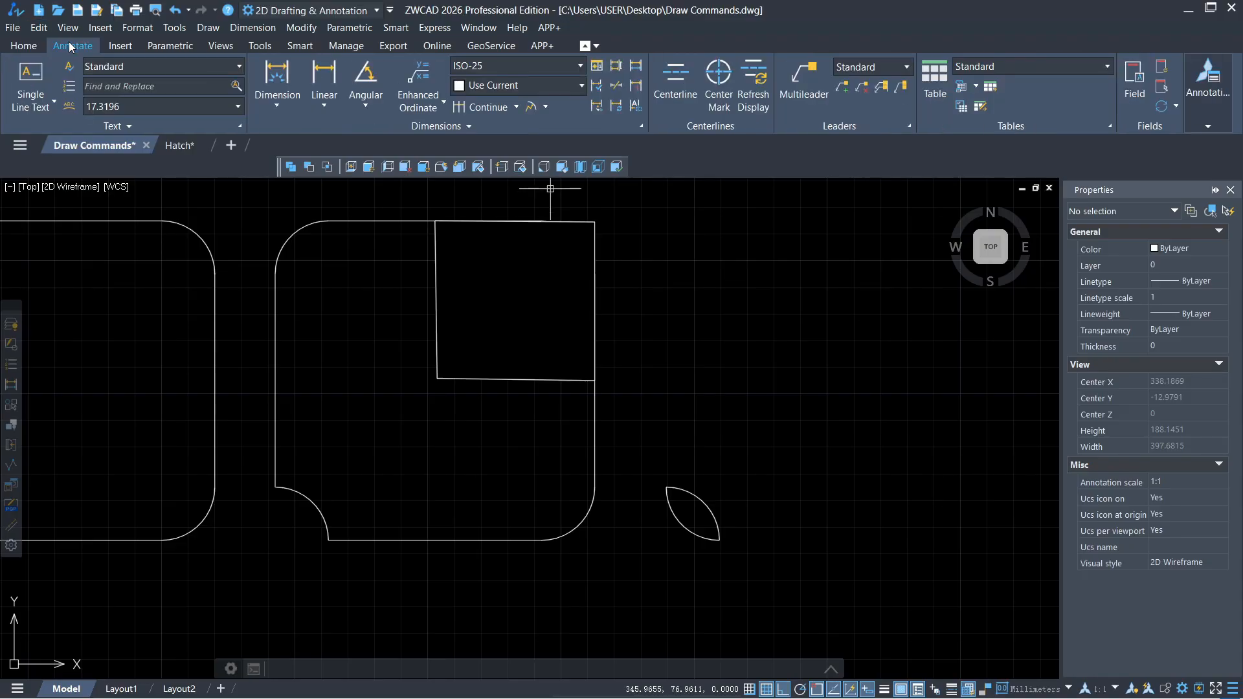
left_click(30, 76)
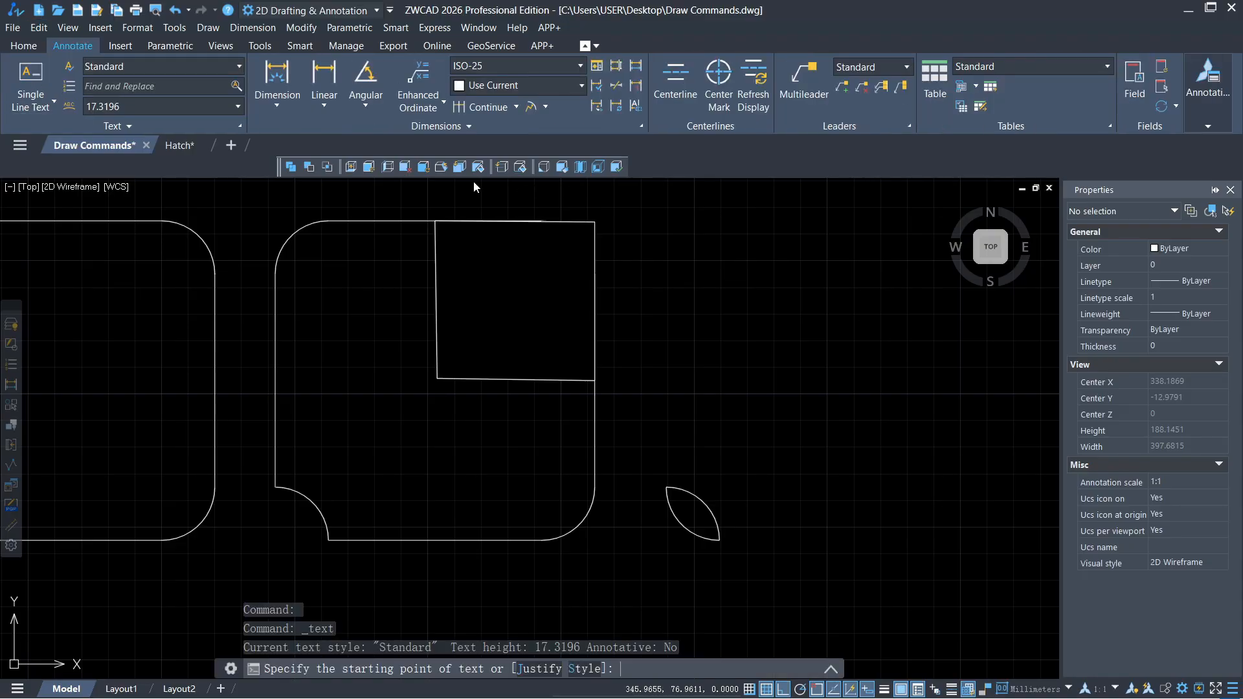
left_click(515, 299)
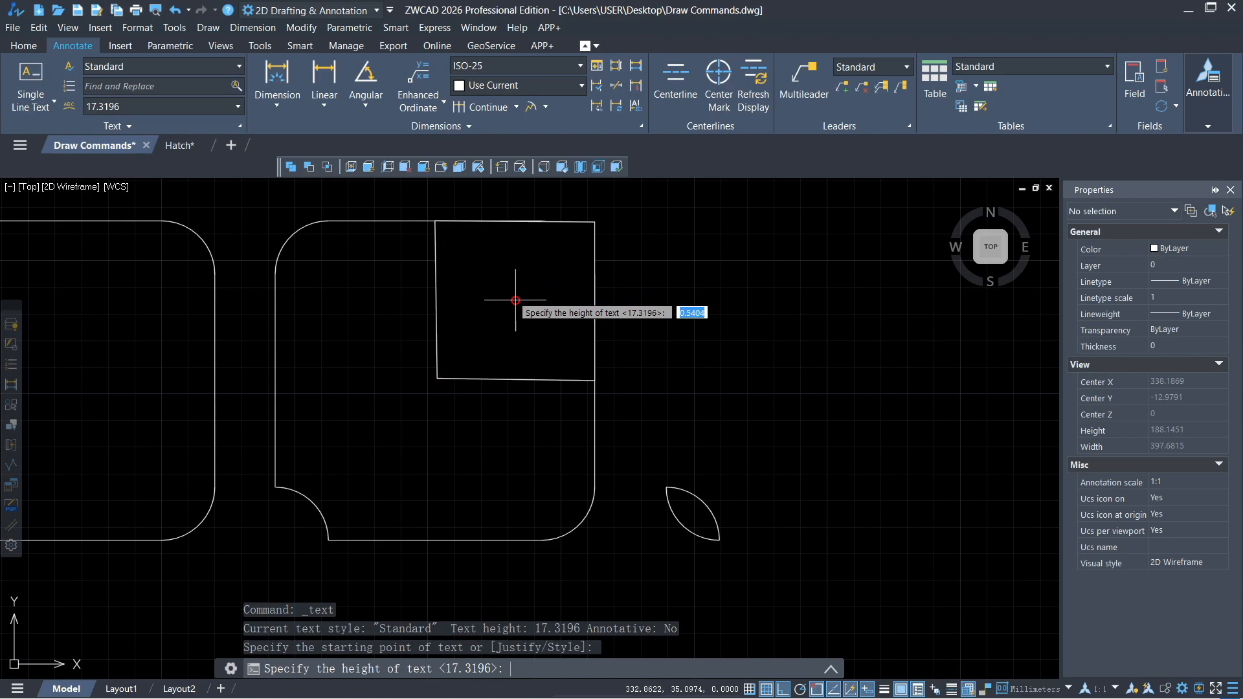
left_click(512, 252)
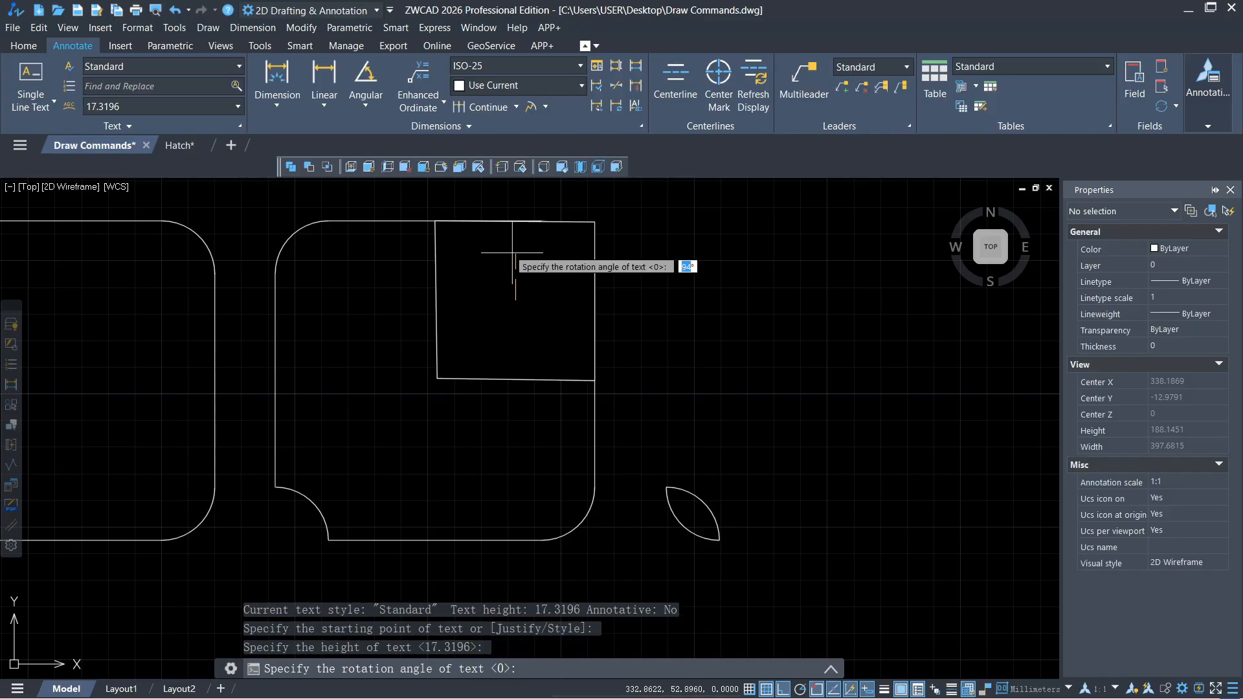
key("Return")
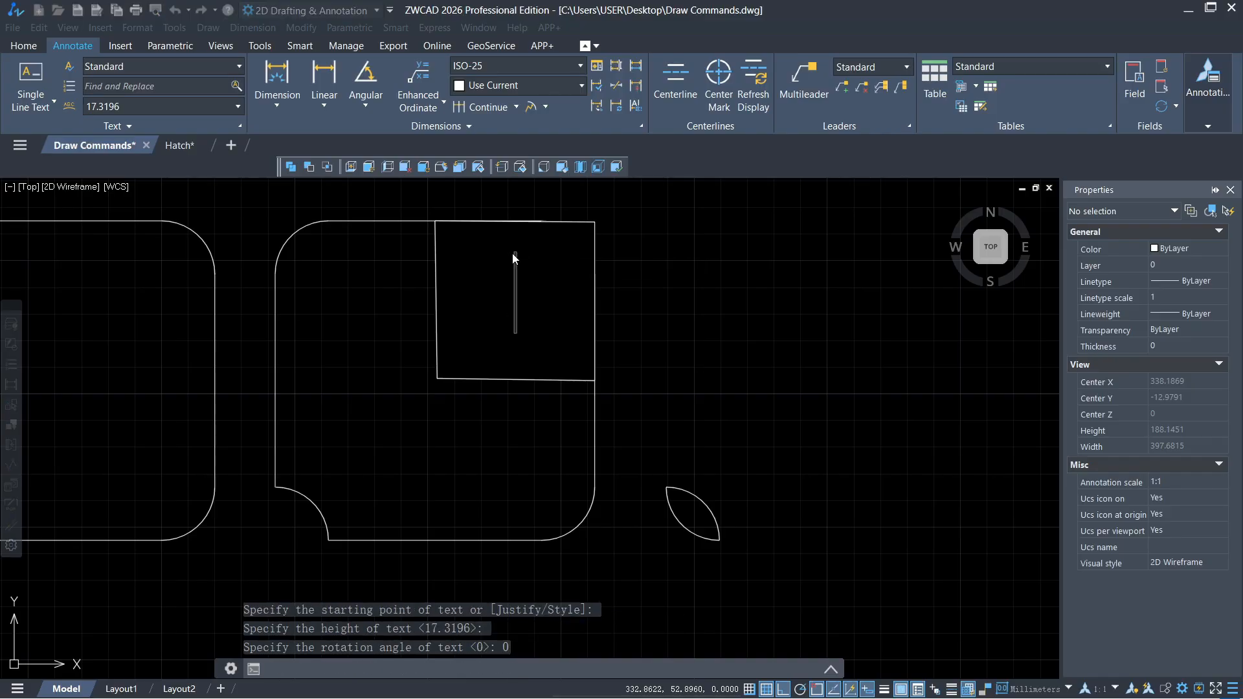
type("Test")
key("Return")
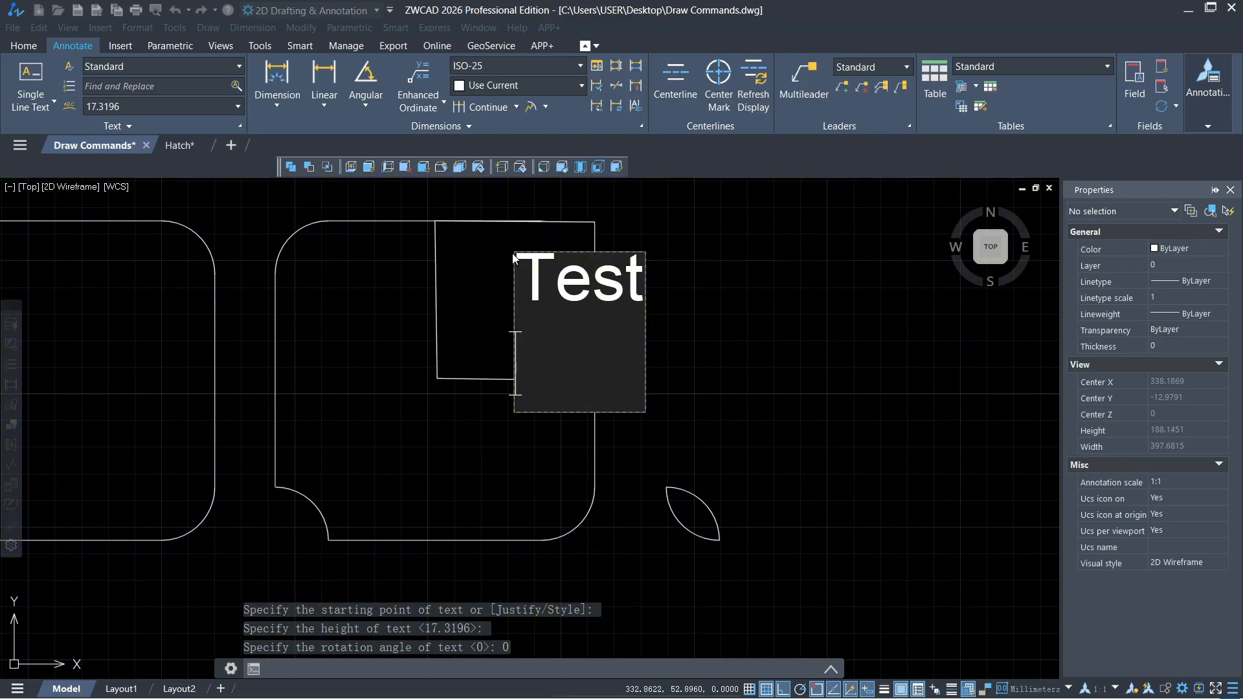
key("Return")
Step: Turn Ortho off and move the "Test" text down and left so it sits inside the wipeout
left_click(526, 305)
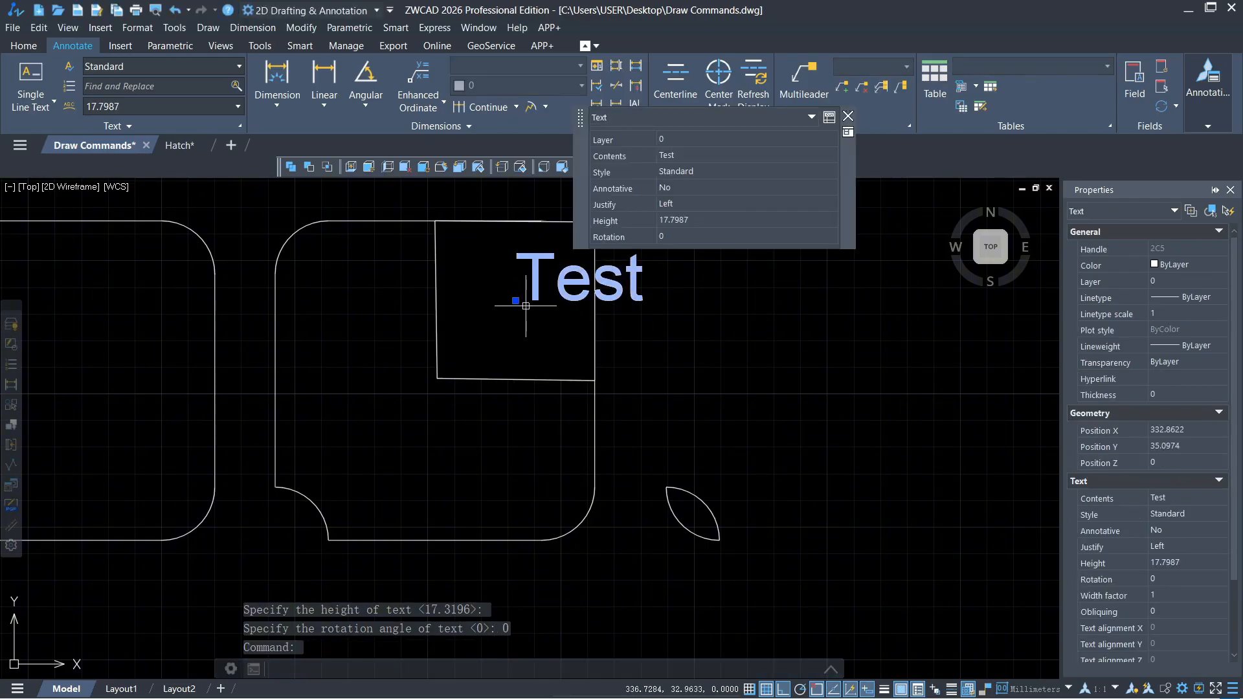
left_click(782, 690)
left_click(515, 300)
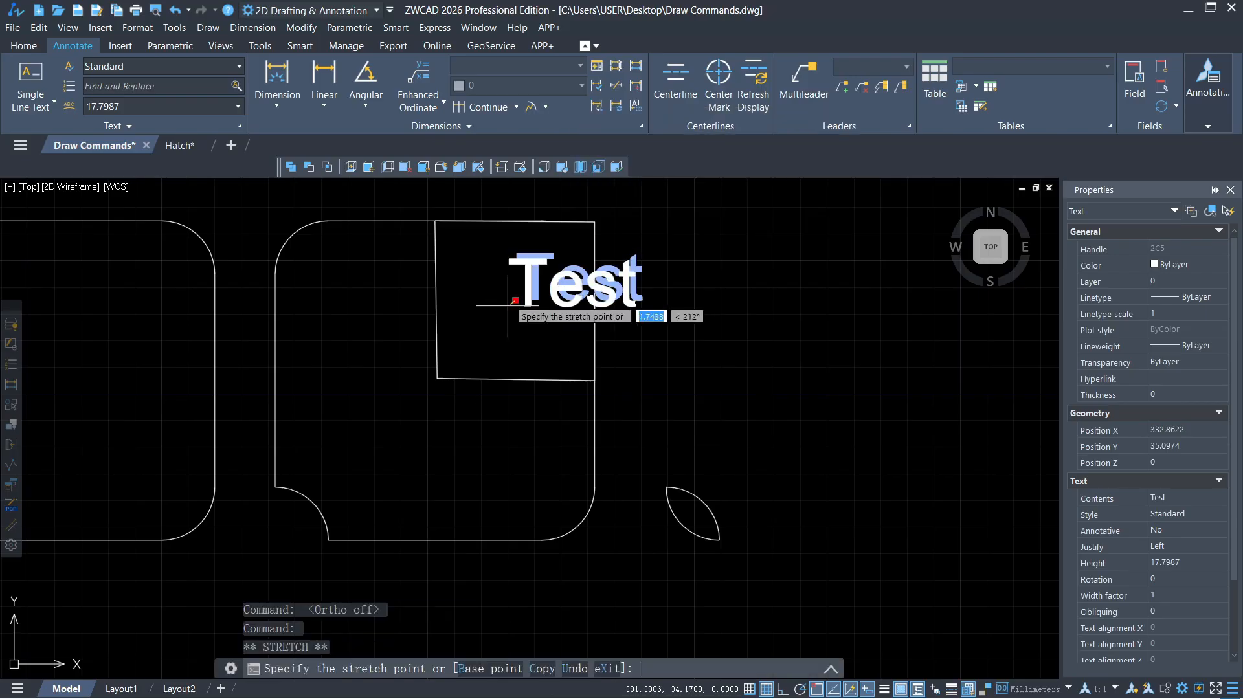
left_click(456, 323)
key("Escape")
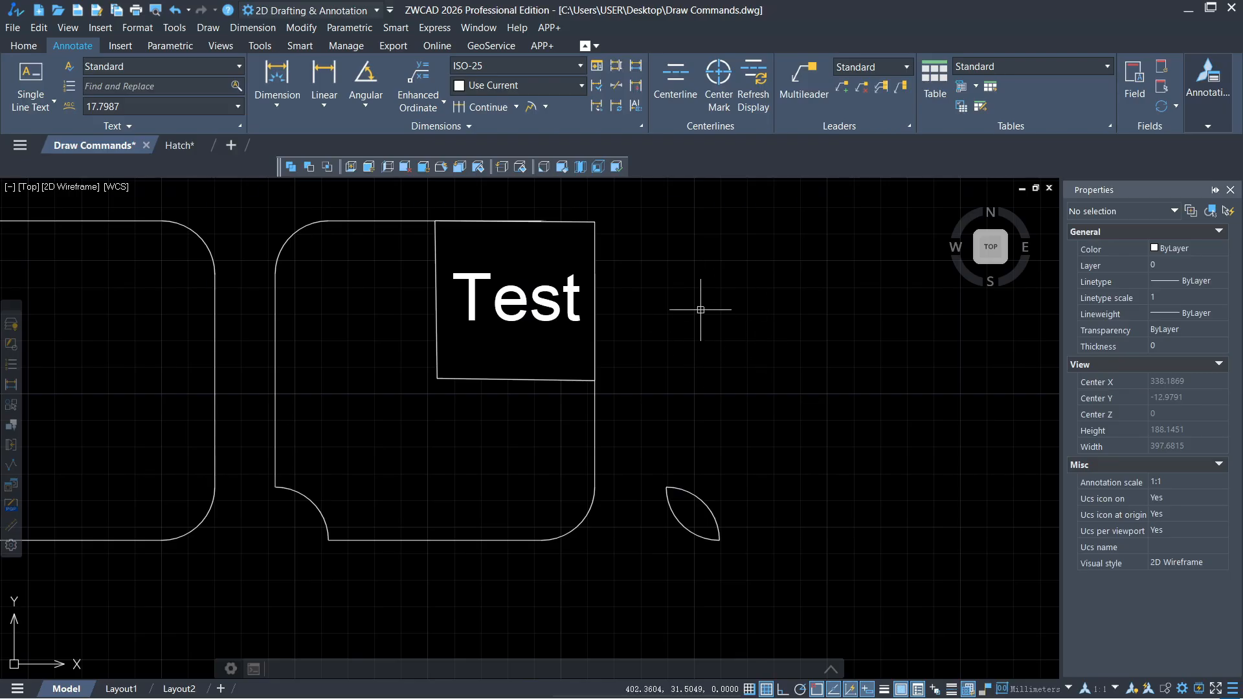
Step: Draw a three-sided multiline at scale 20 beside the leaf-shaped region, open on its left, with Ortho on after the first segment
middle_click_drag(922, 355, 586, 373)
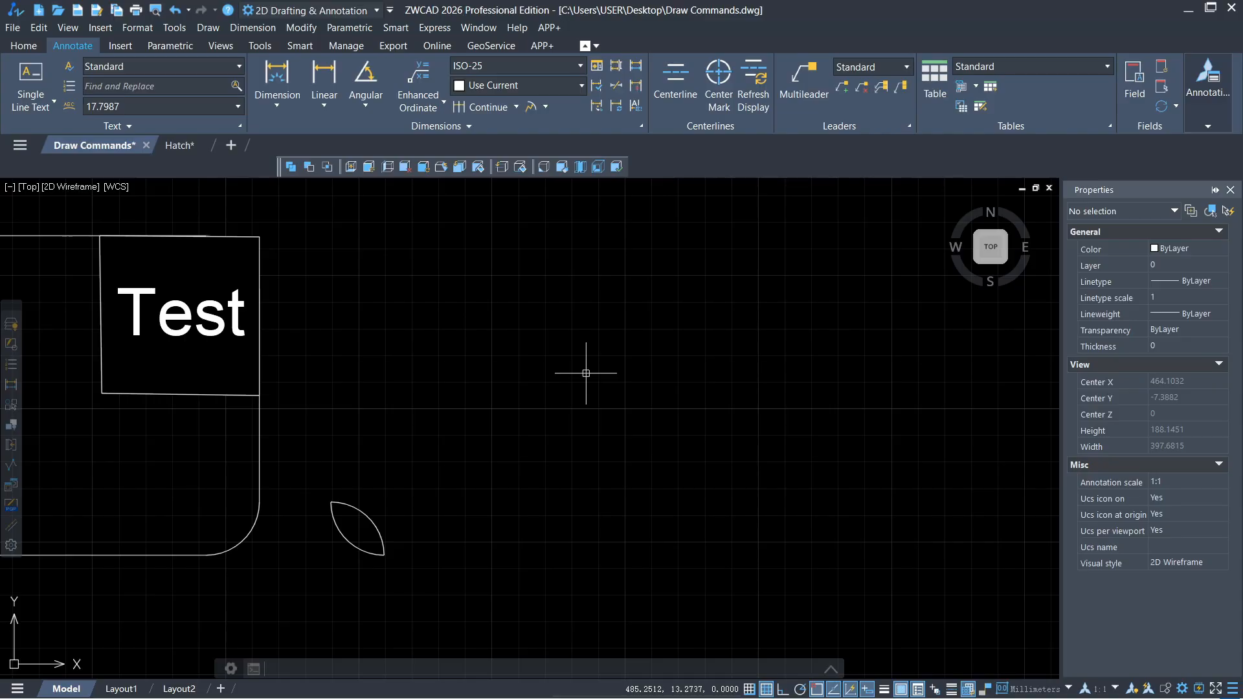
type("nl")
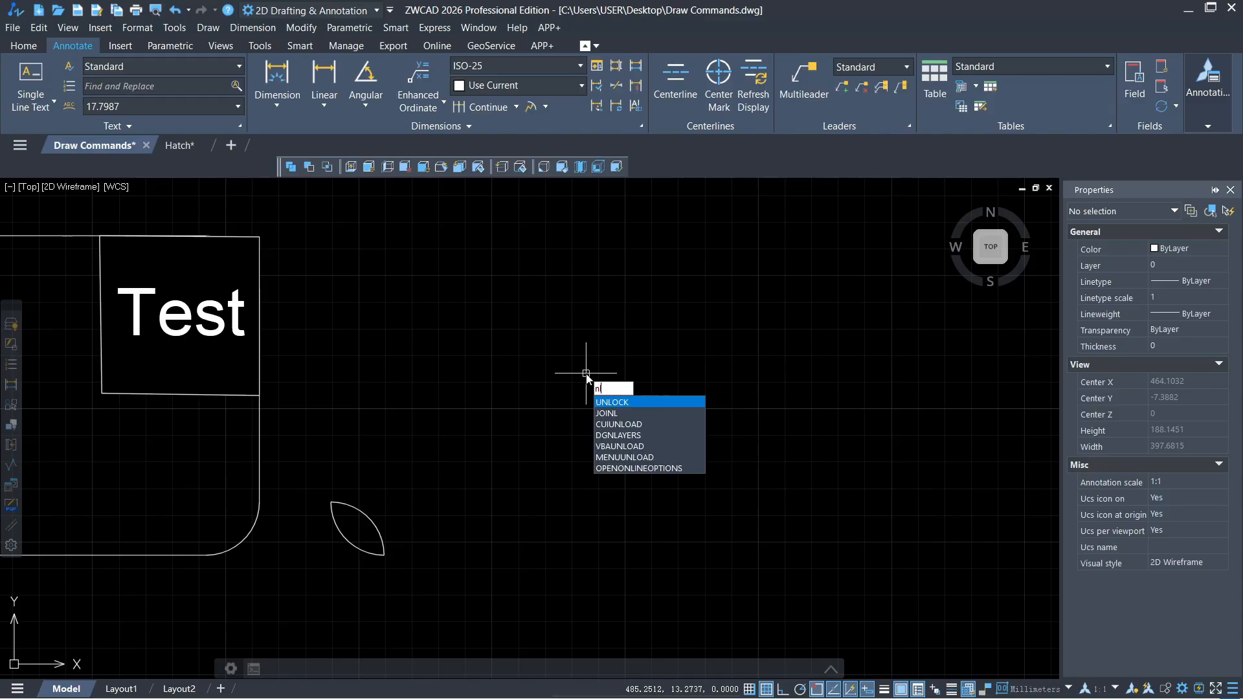
key("BackSpace")
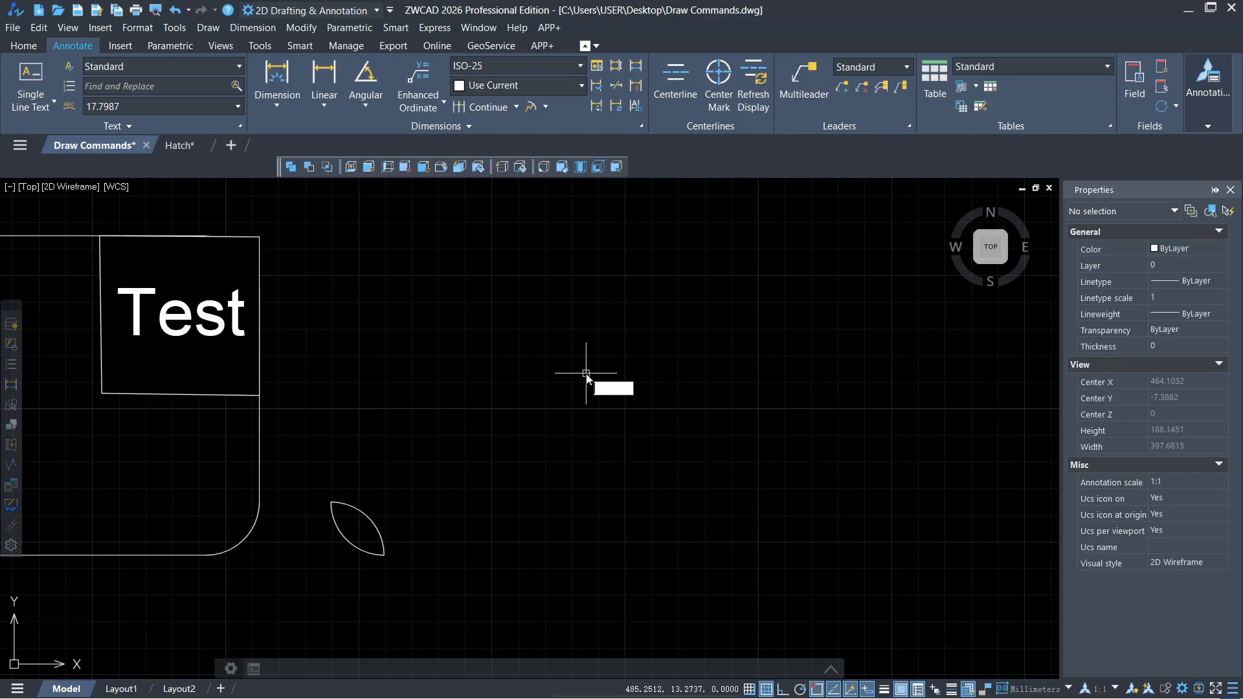
type("ml")
key("Return")
left_click(510, 482)
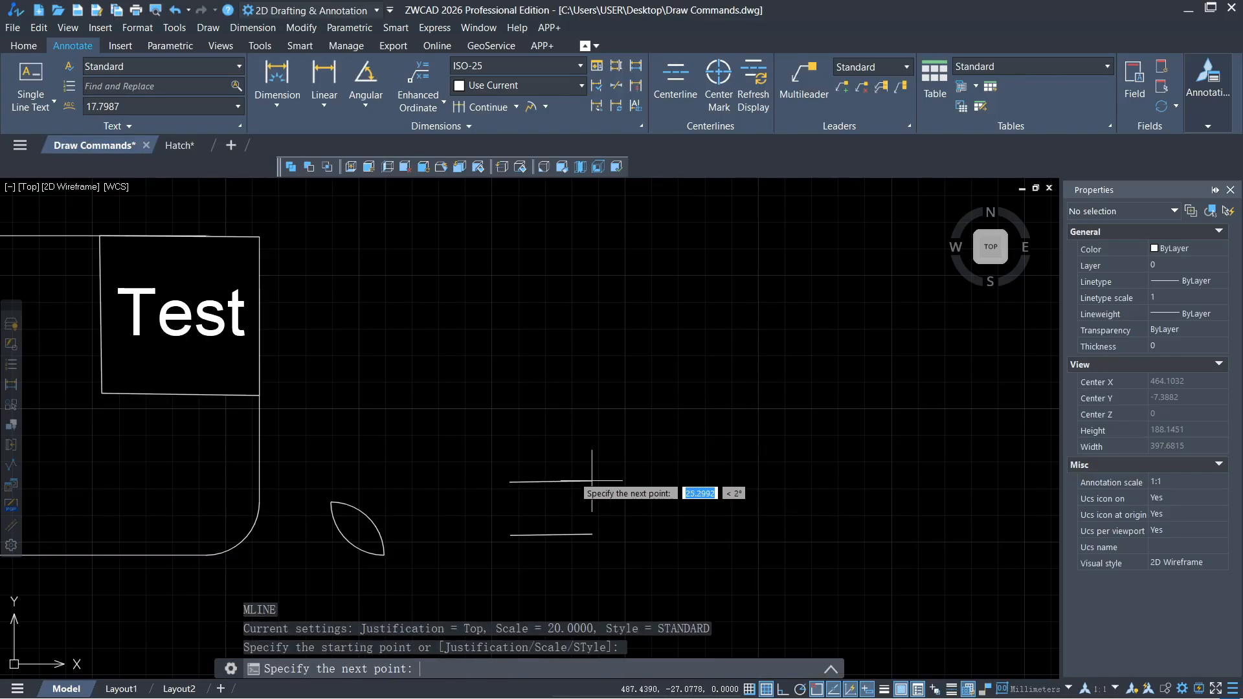
left_click(868, 481)
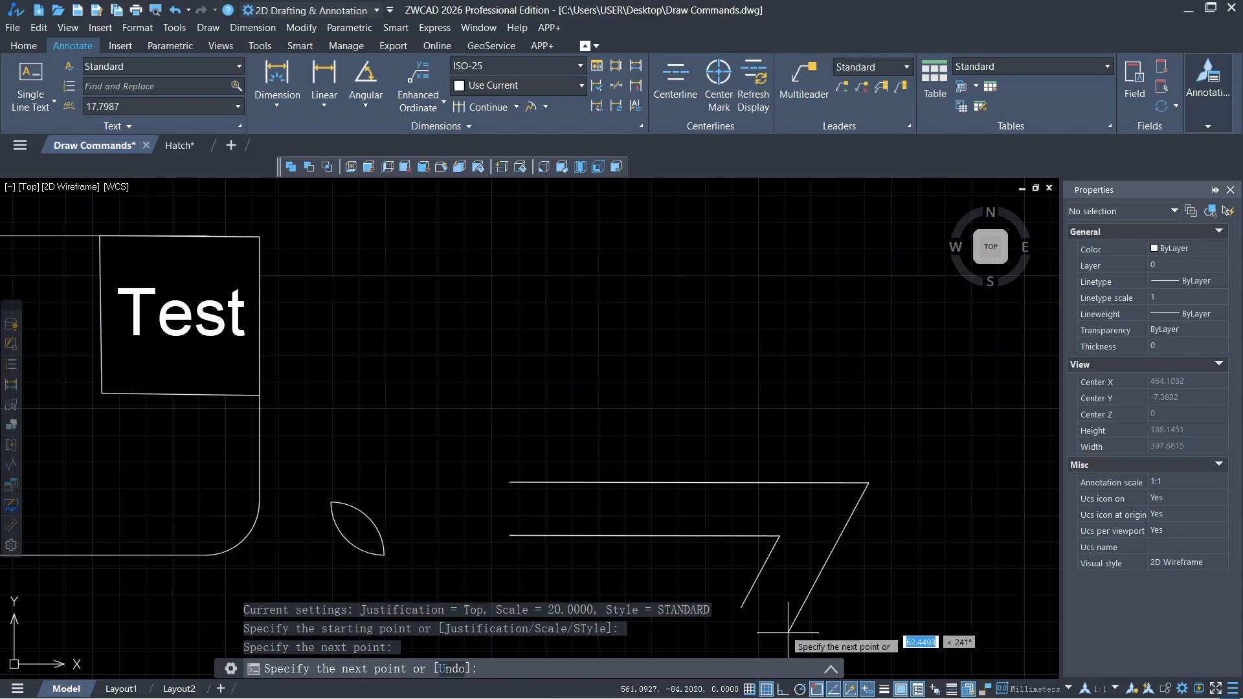
key("F8")
left_click(859, 219)
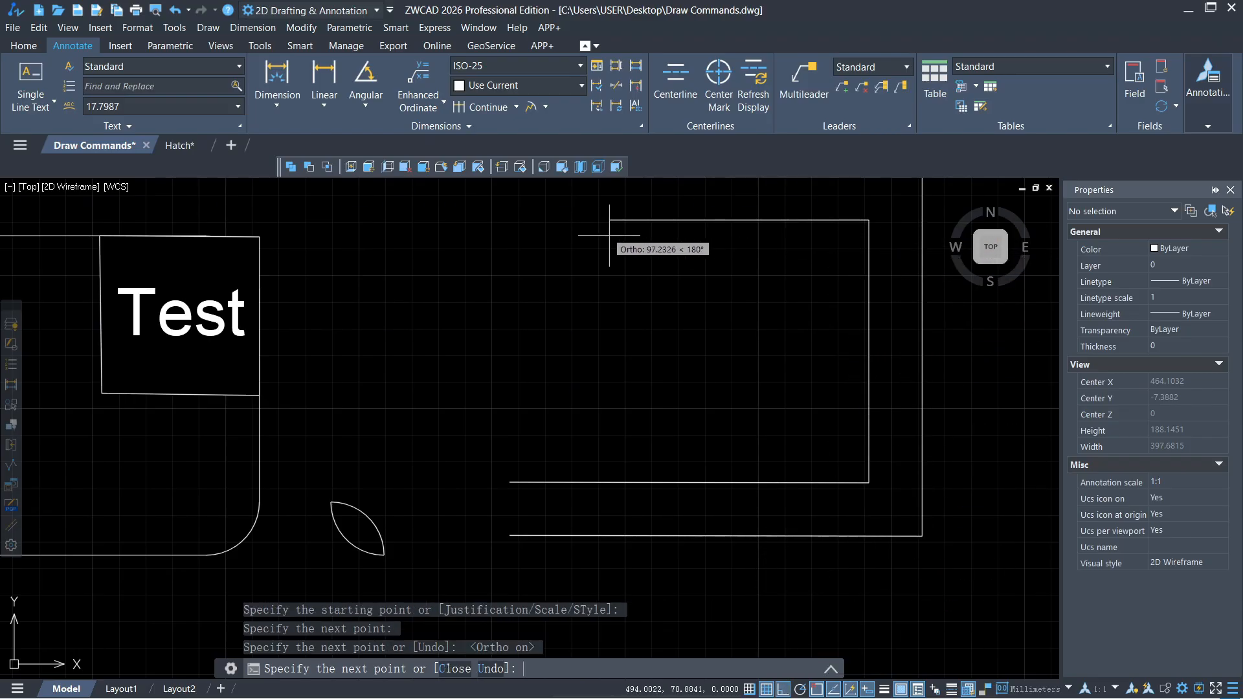
key("Escape")
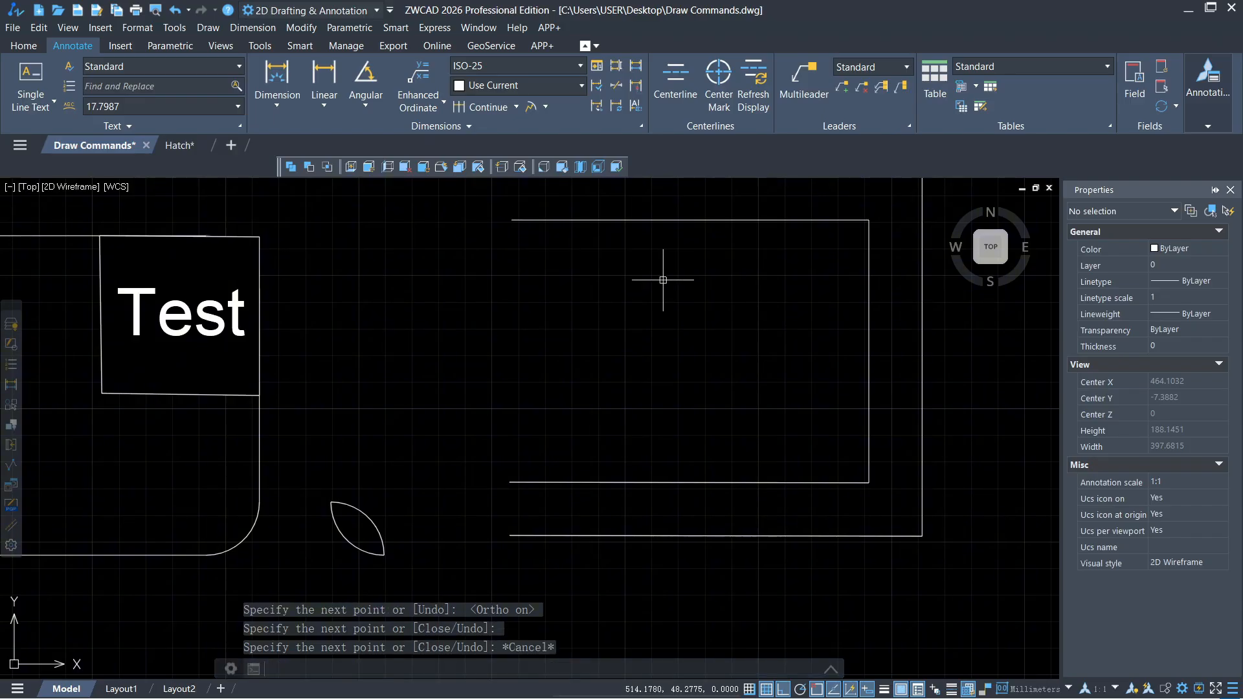
scroll(549, 286, "down", 3)
scroll(477, 327, "up", 2)
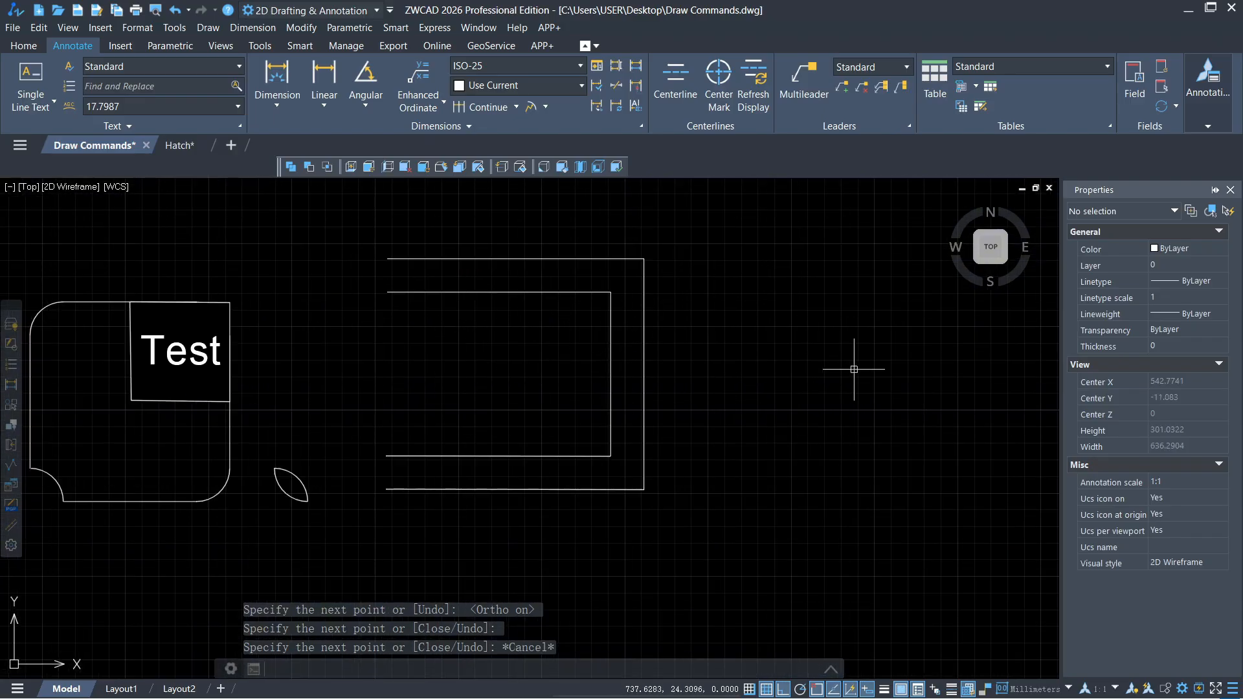
Step: Create a new multiline style named Style2 based on Standard
middle_click_drag(848, 360, 754, 376)
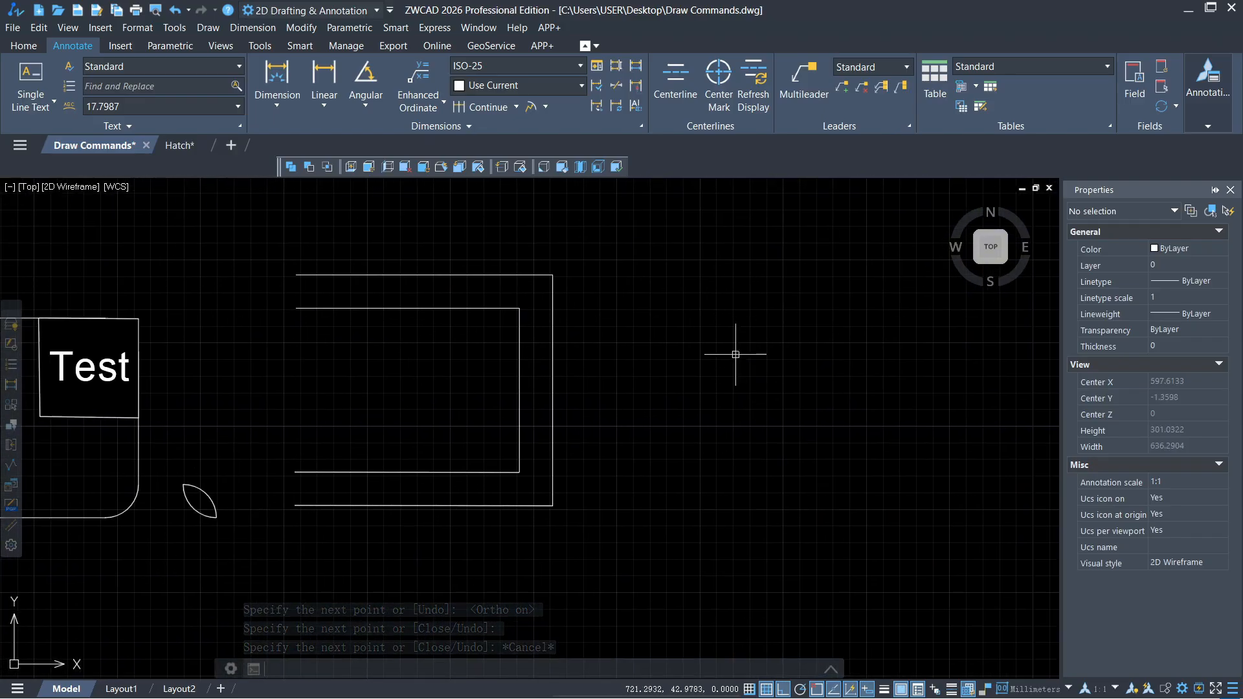
type("m")
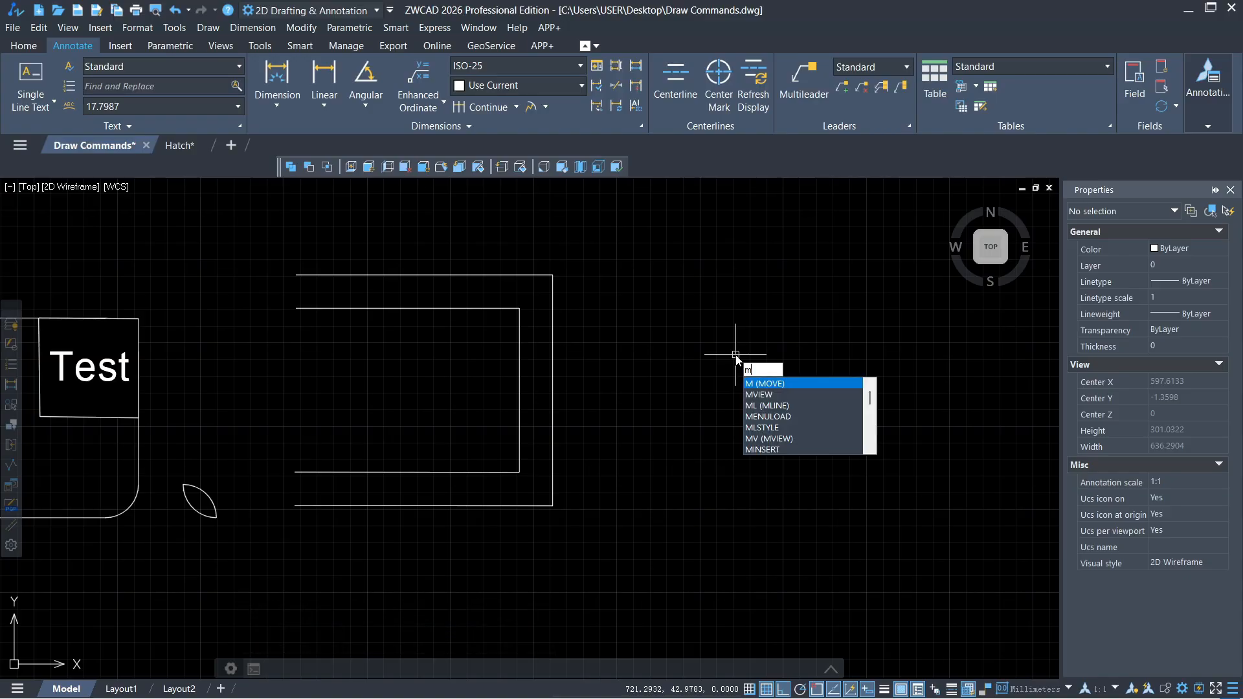
type("ls")
key("Down")
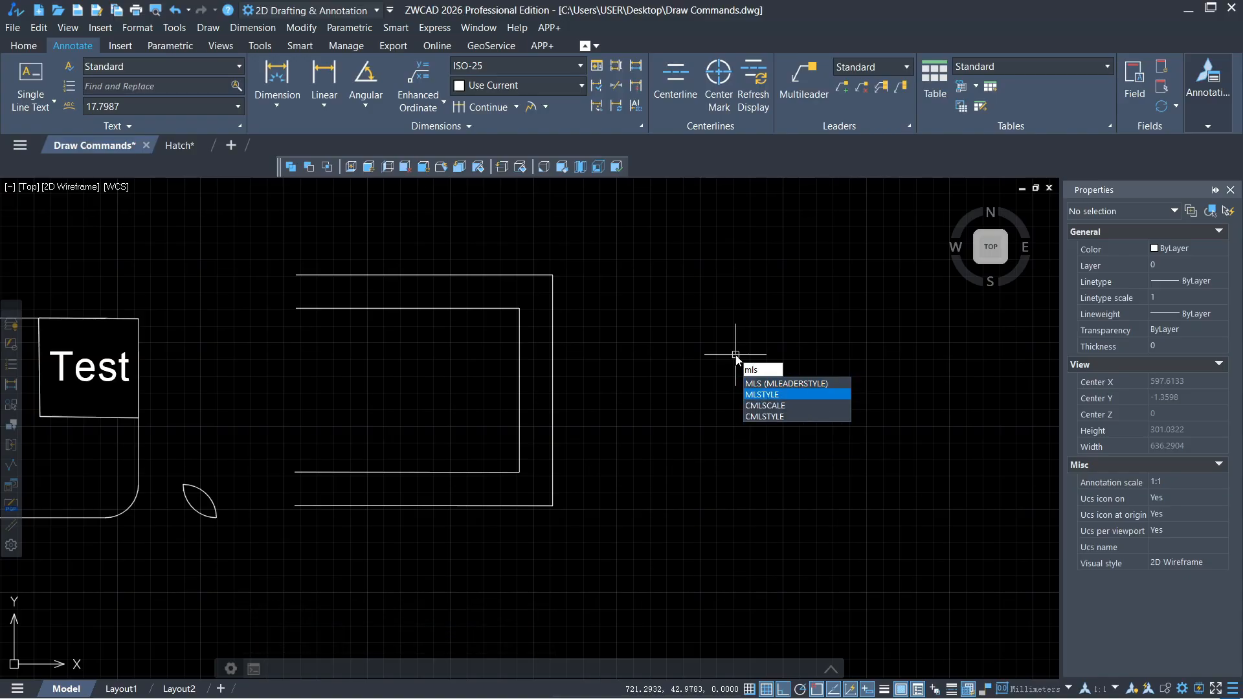
key("Return")
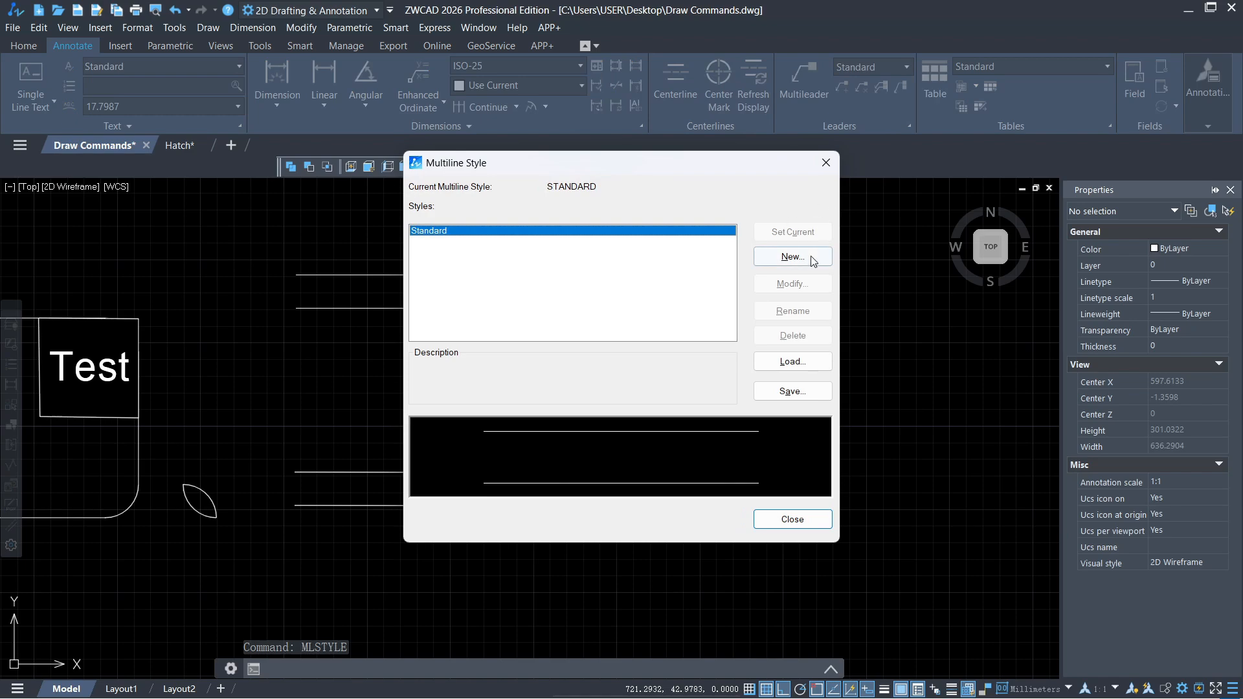
left_click(791, 257)
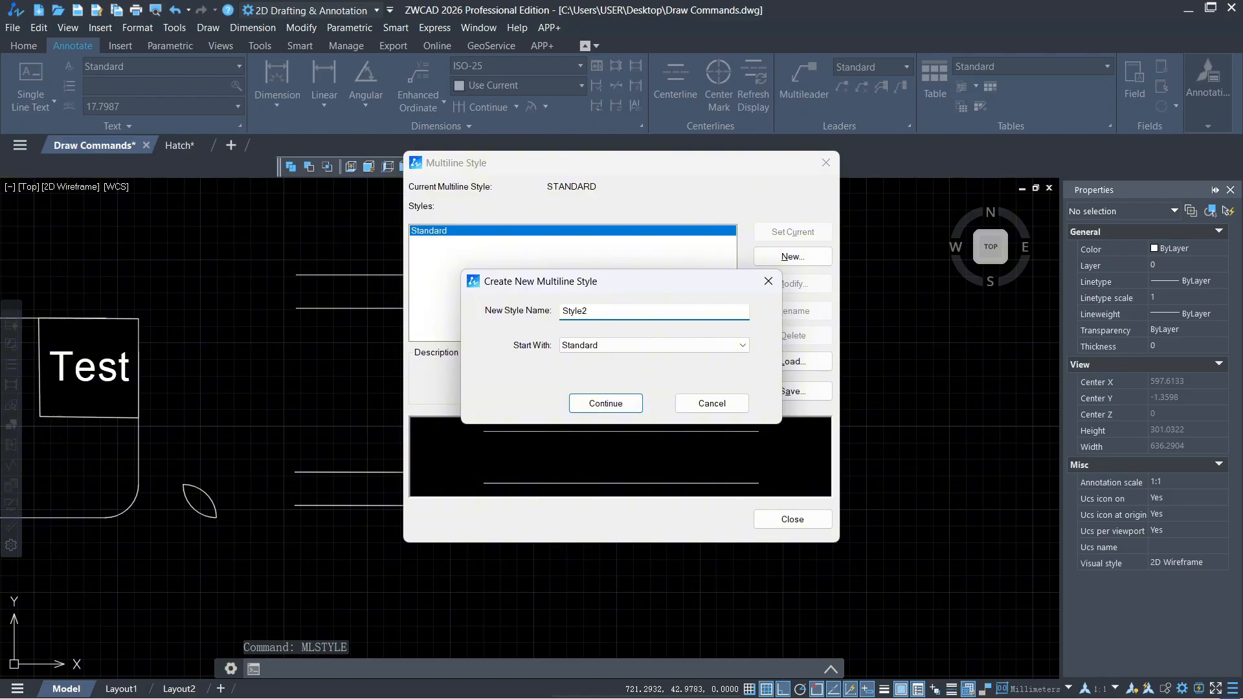
left_click(607, 404)
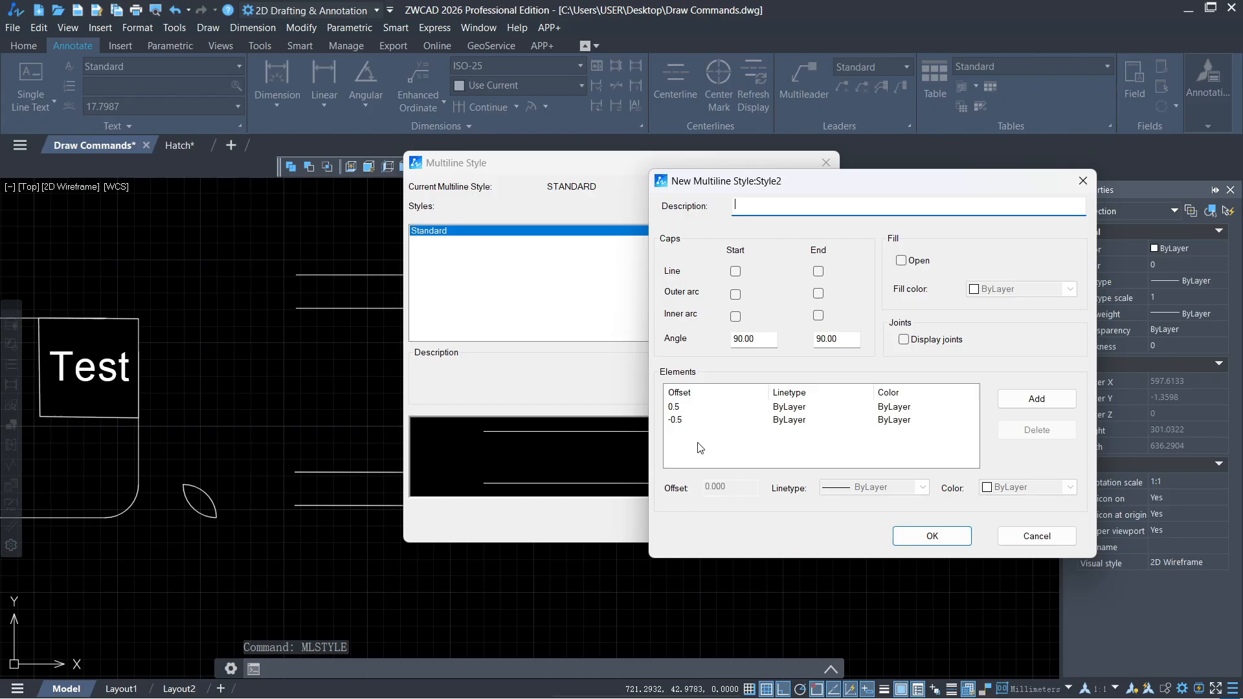
Step: Add a center element at offset 0 to Style2 with the DASHED2 linetype and red color
left_click(1036, 399)
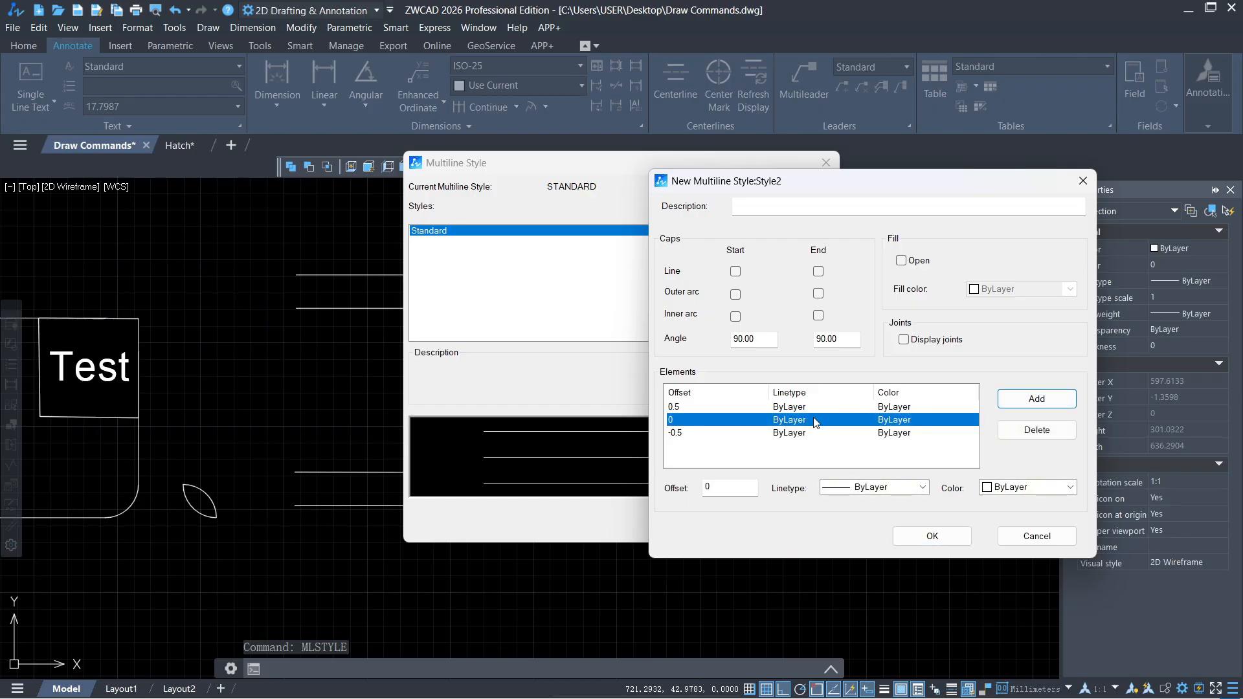
left_click(904, 490)
left_click(889, 539)
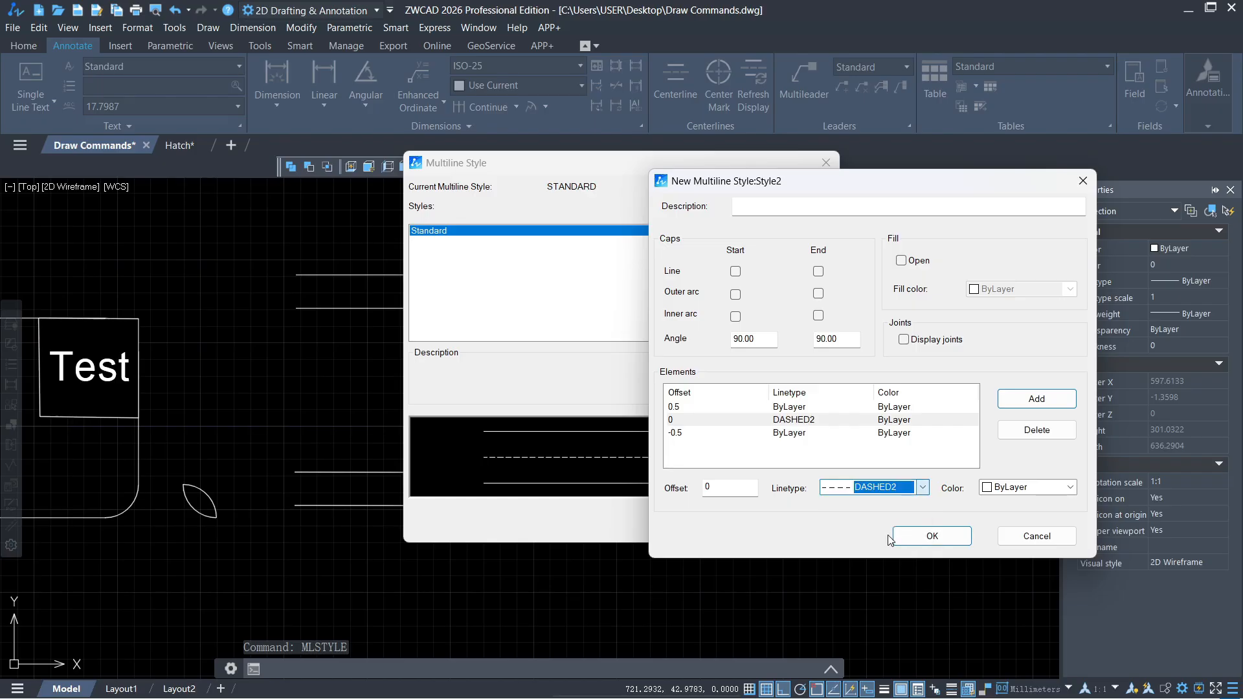
left_click(1000, 489)
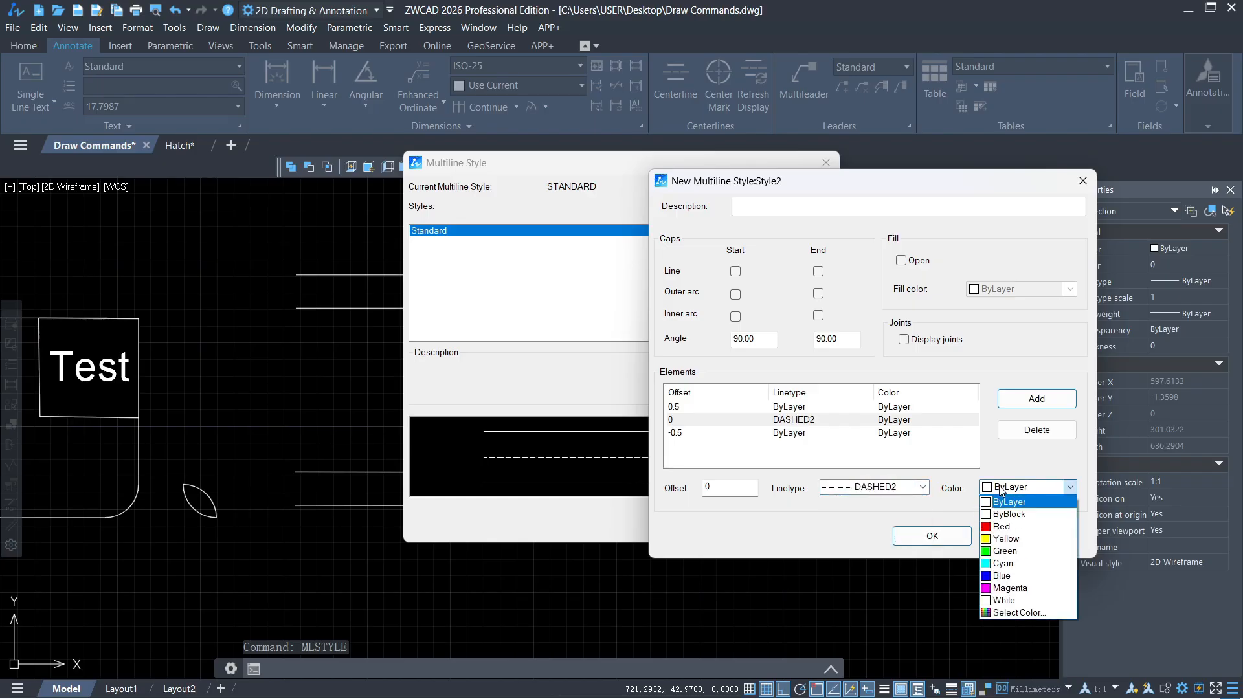
left_click(1002, 526)
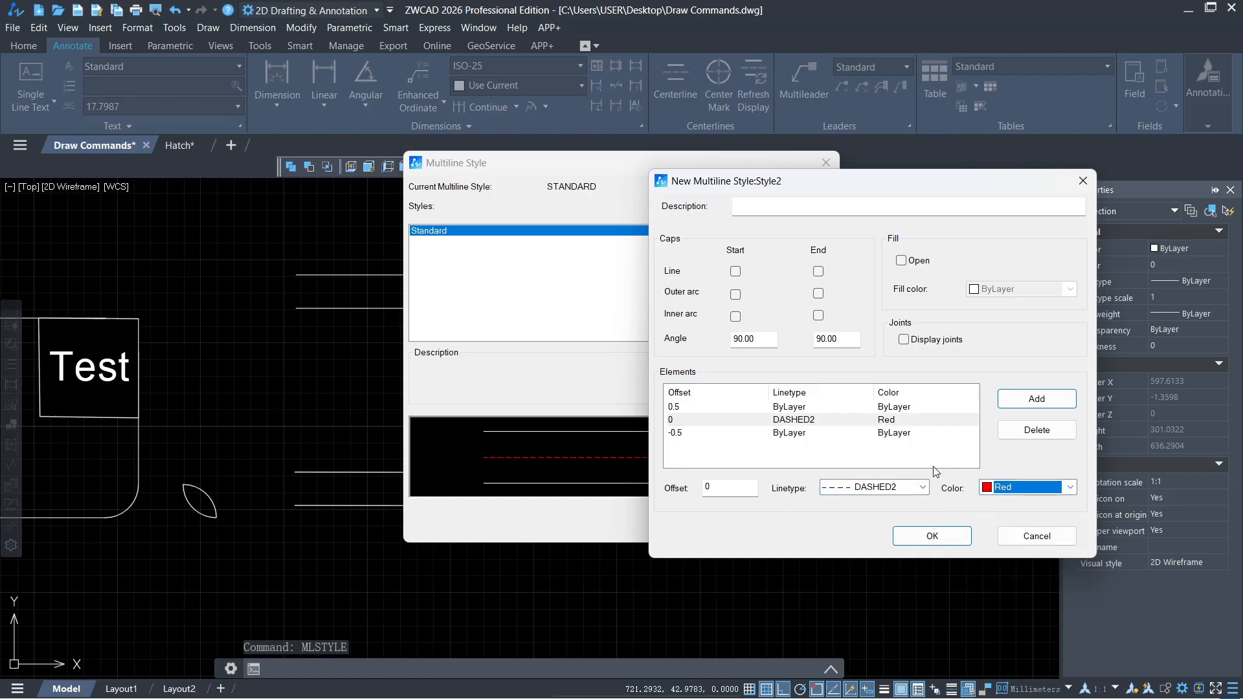
Step: Set the color of the 0.5 and -0.5 offset elements of Style2 to cyan
left_click(897, 408)
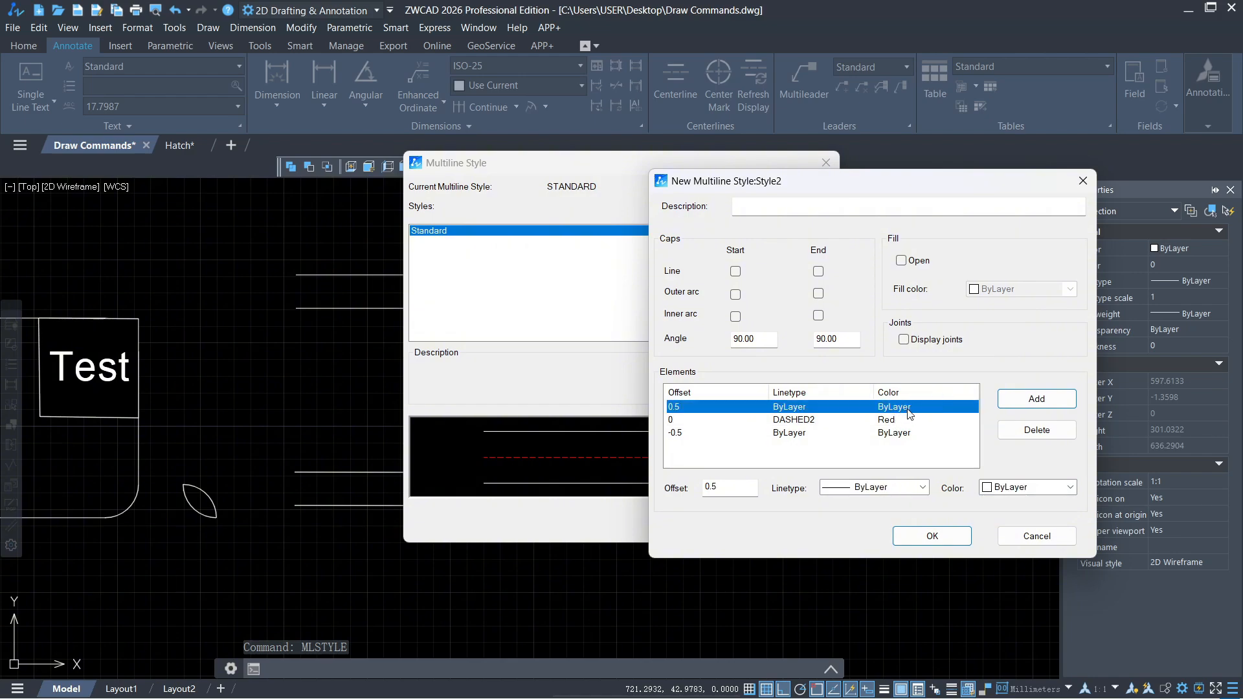
left_click(1062, 486)
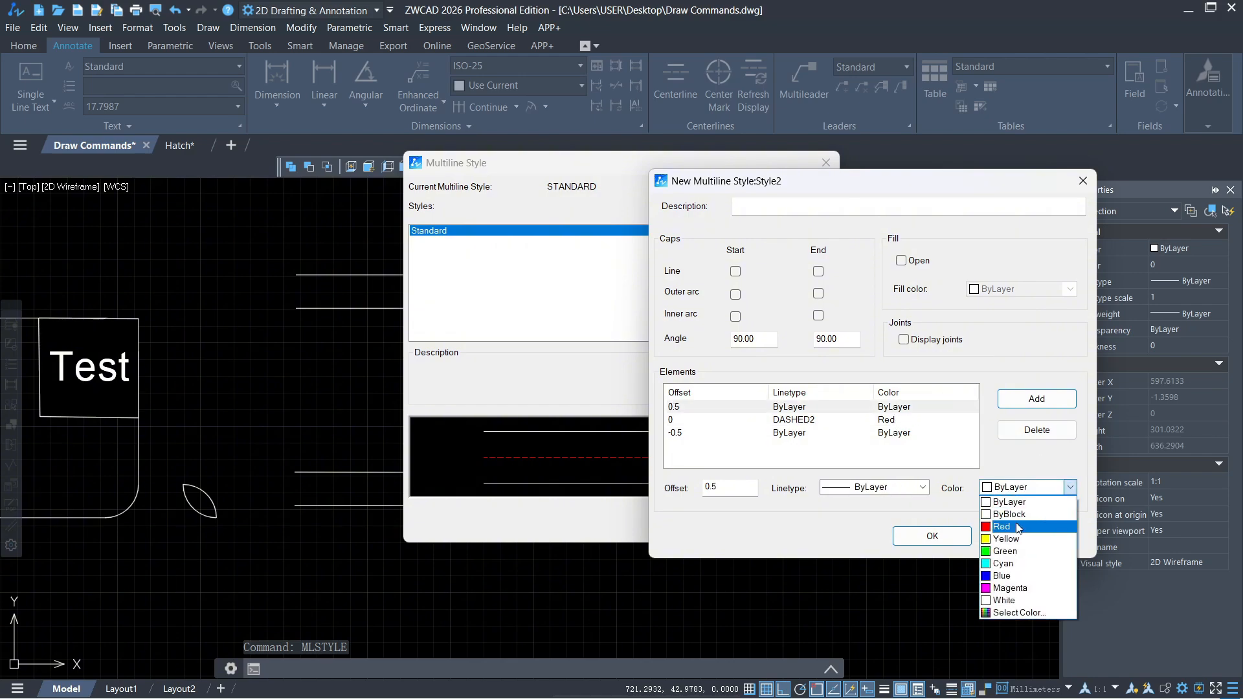
left_click(1018, 565)
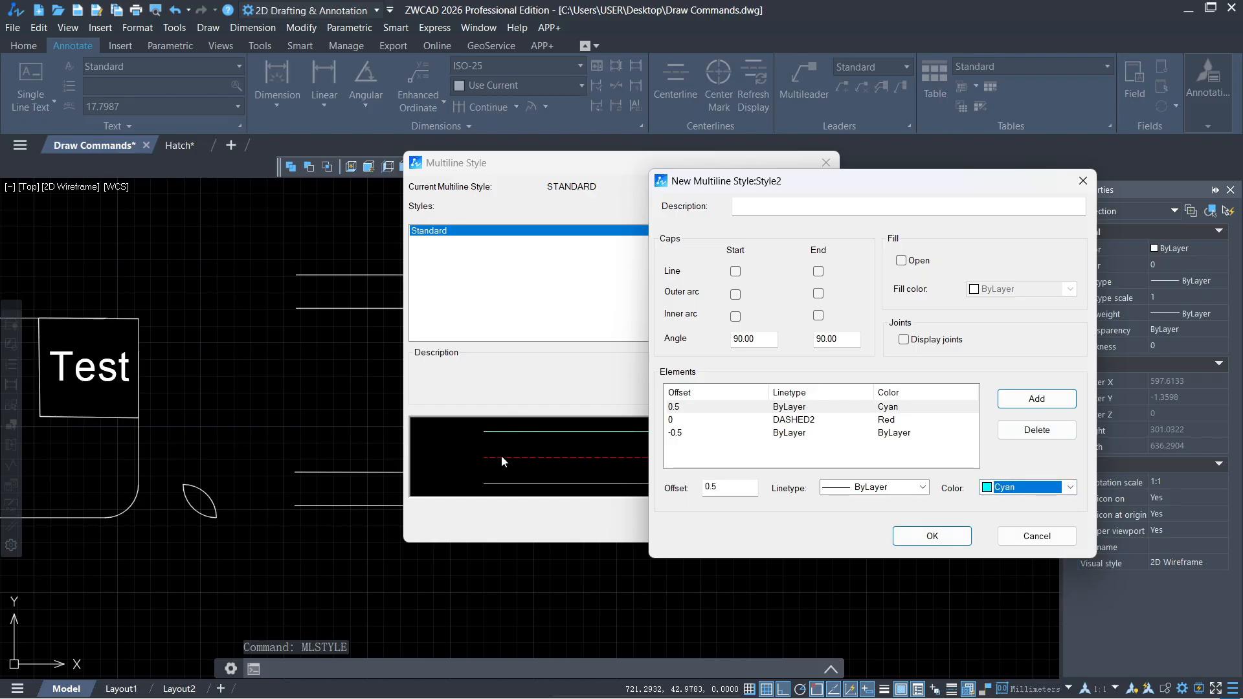
left_click(814, 434)
left_click(1029, 486)
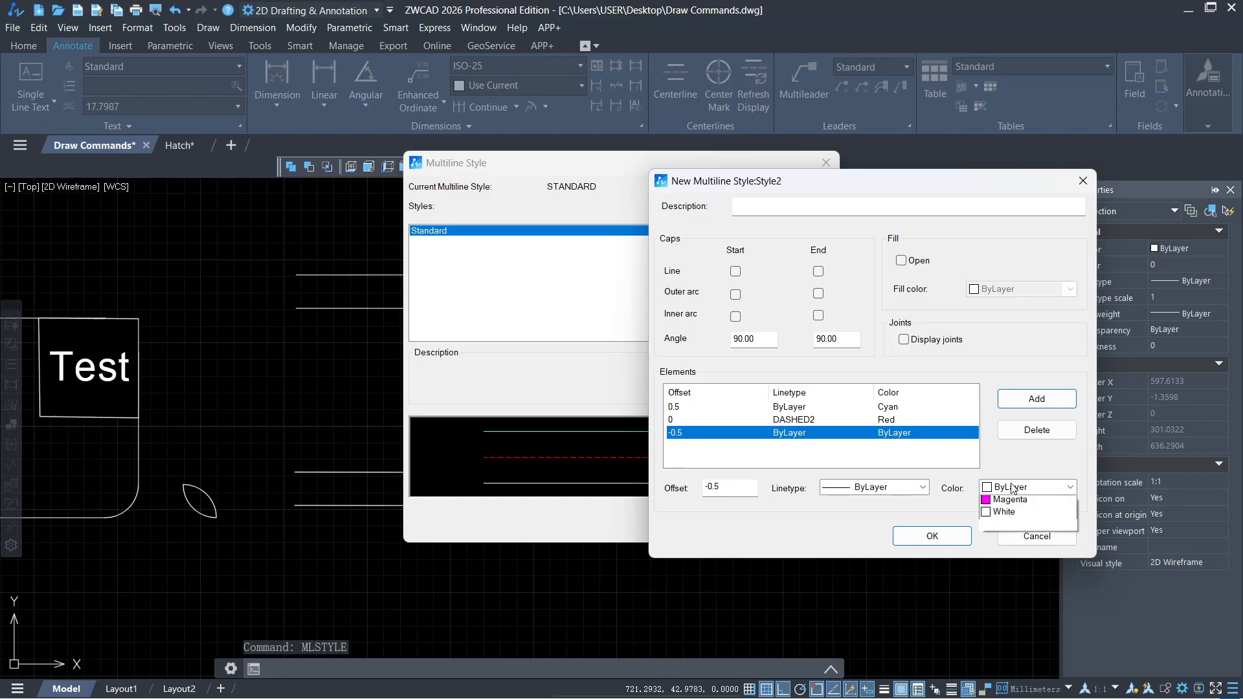
left_click(1013, 563)
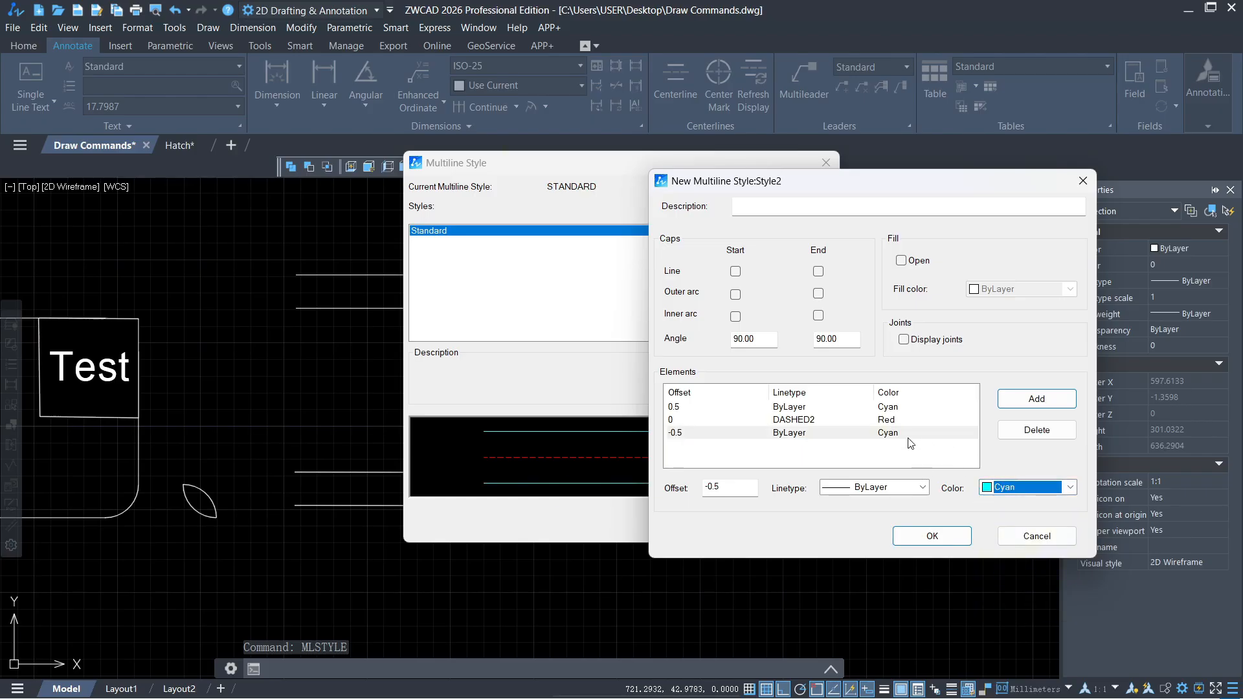
Step: Enable line, outer arc and inner arc caps at both the start and end of Style2
left_click(735, 271)
left_click(735, 294)
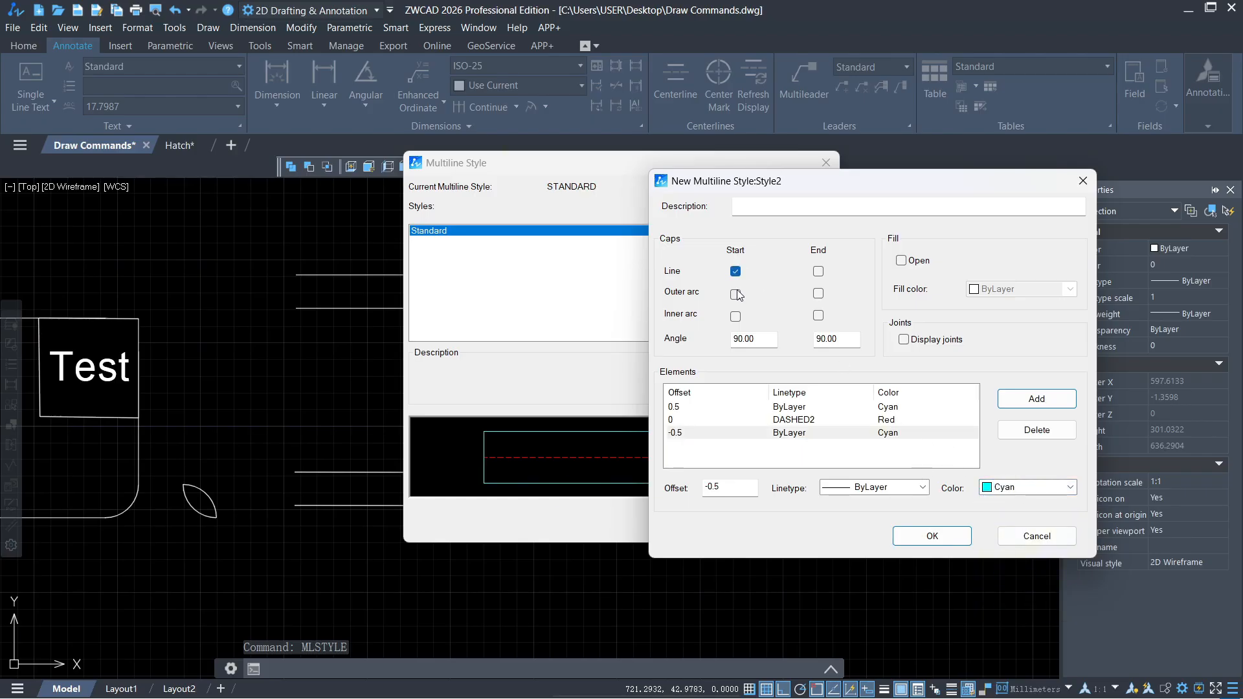
left_click(818, 272)
left_click(818, 293)
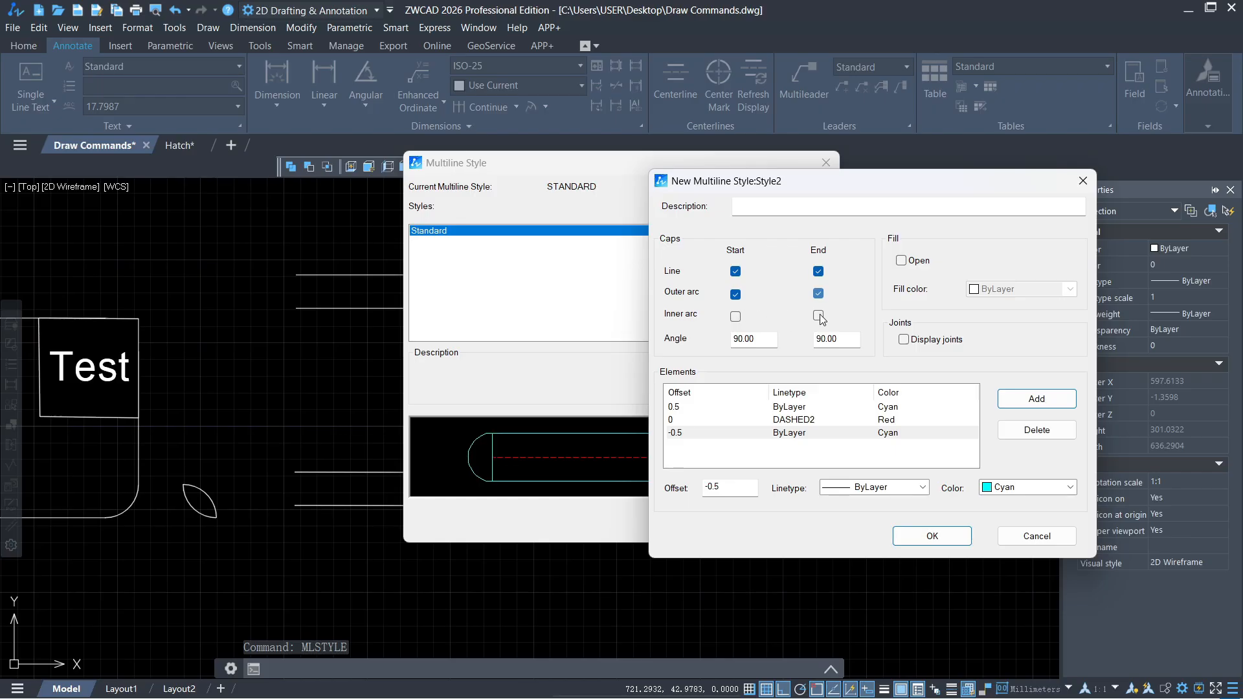
left_click(818, 316)
left_click(736, 317)
Step: Set the offsets of Style2's two cyan elements to 1 and -1, and make Style2 the current multiline style
left_click(706, 408)
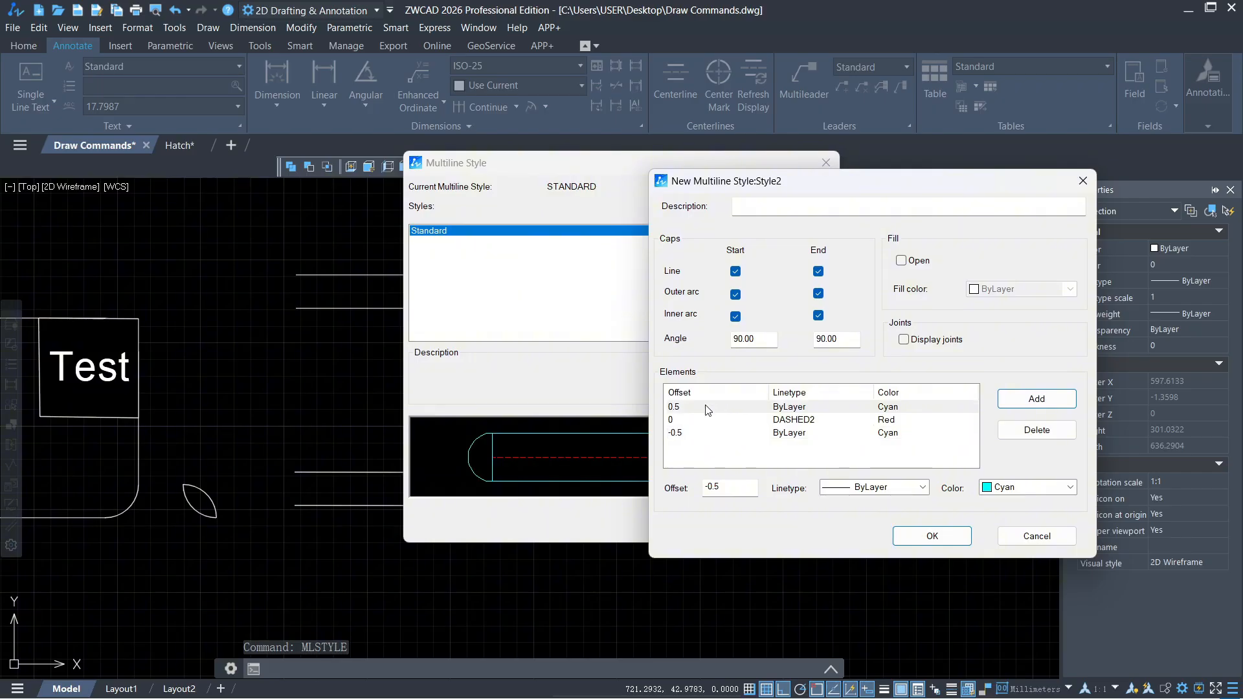
left_click_drag(724, 487, 669, 485)
type("1")
left_click(688, 433)
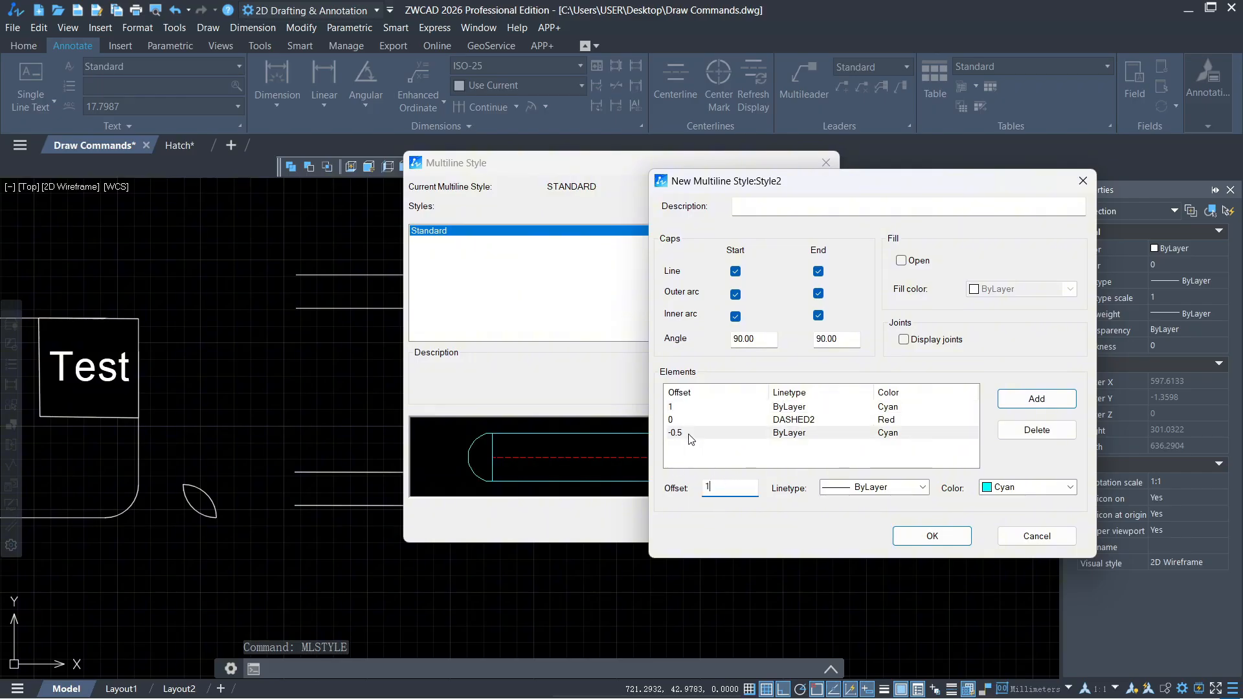
left_click(721, 486)
left_click(912, 542)
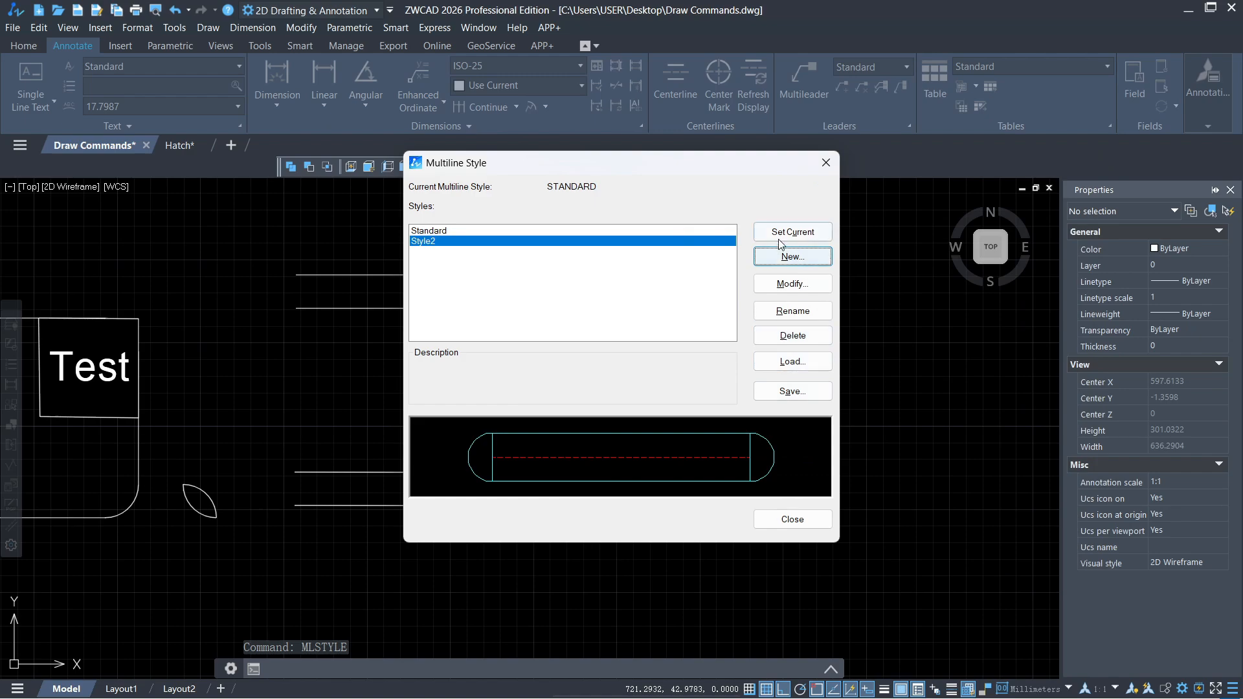
left_click(779, 237)
left_click(783, 518)
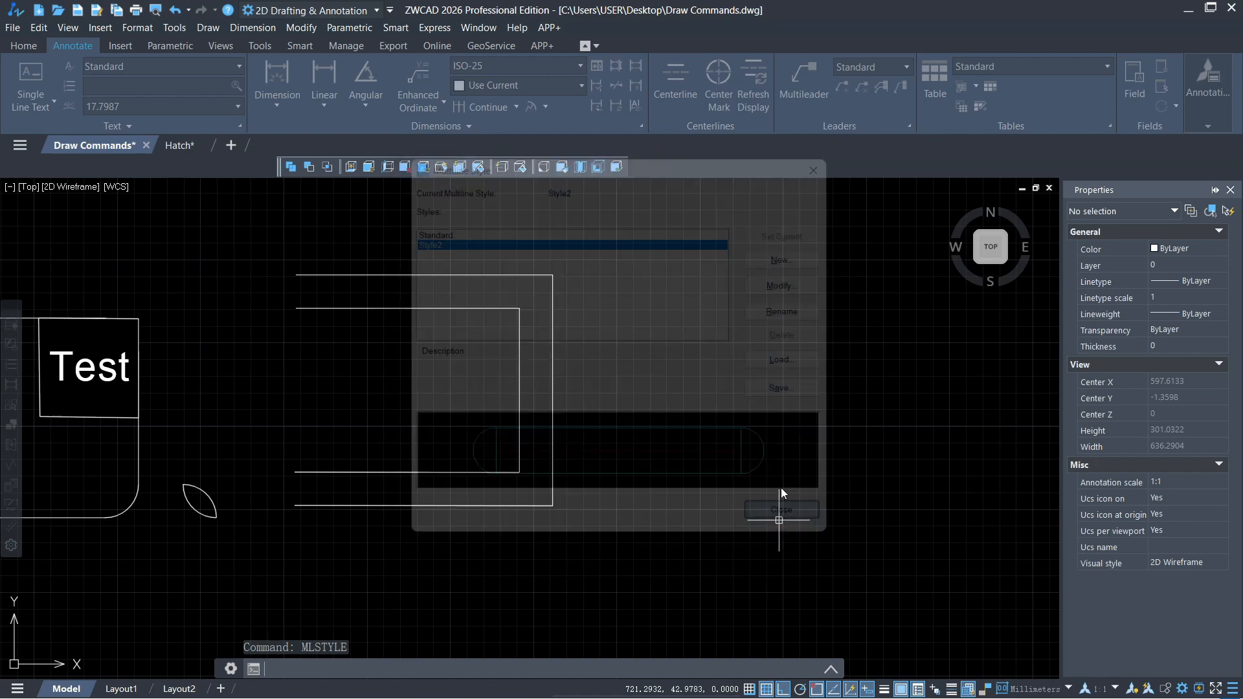
Step: Draw a three-sided Style2 multiline at scale 20 to the right of the white multiline, open on its left
type("ML")
key("Return")
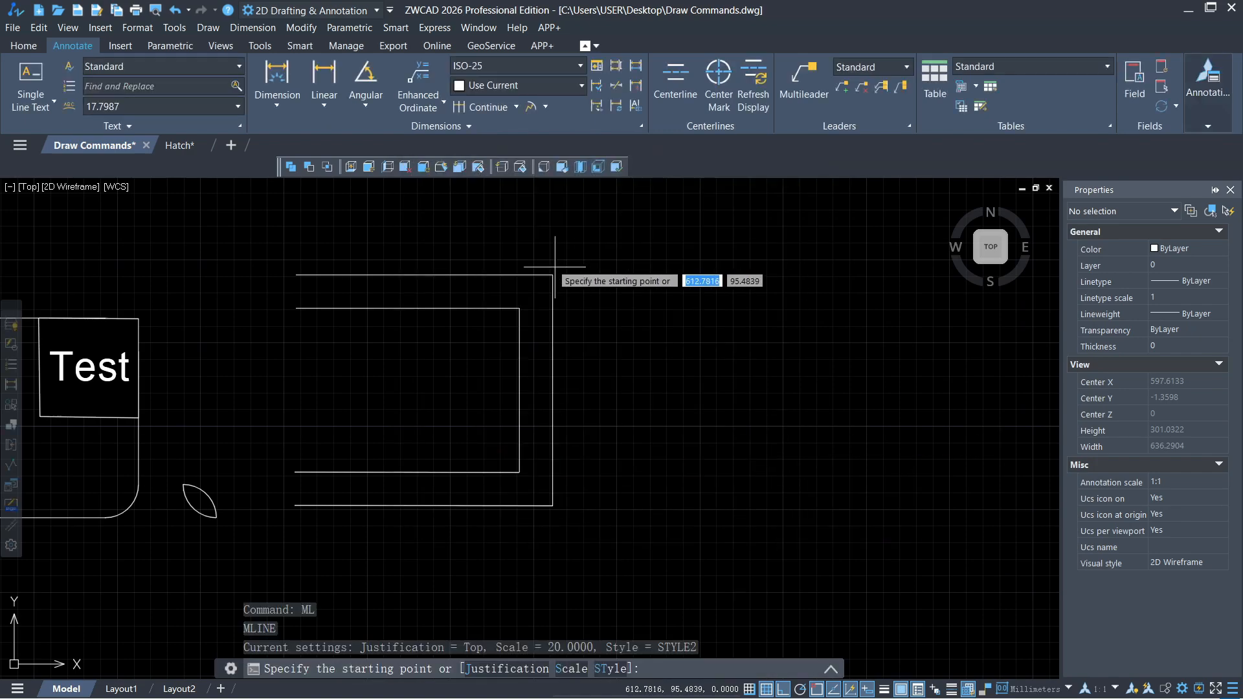
left_click(606, 276)
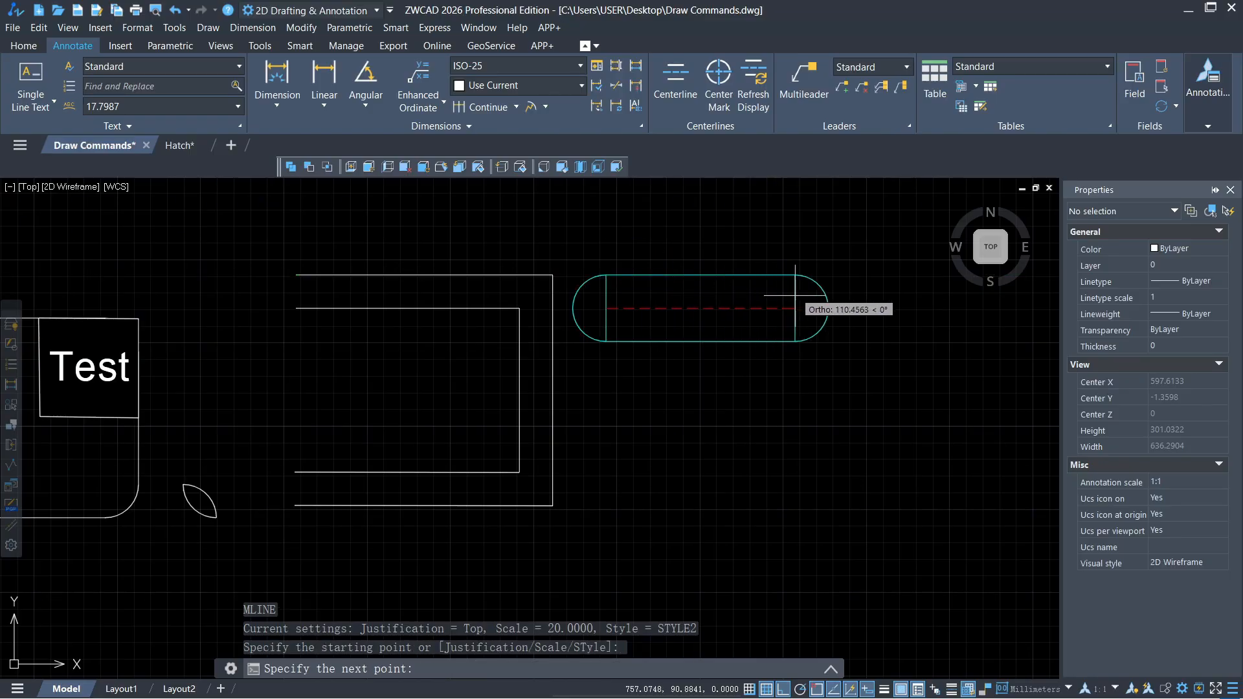
left_click(816, 317)
left_click(818, 478)
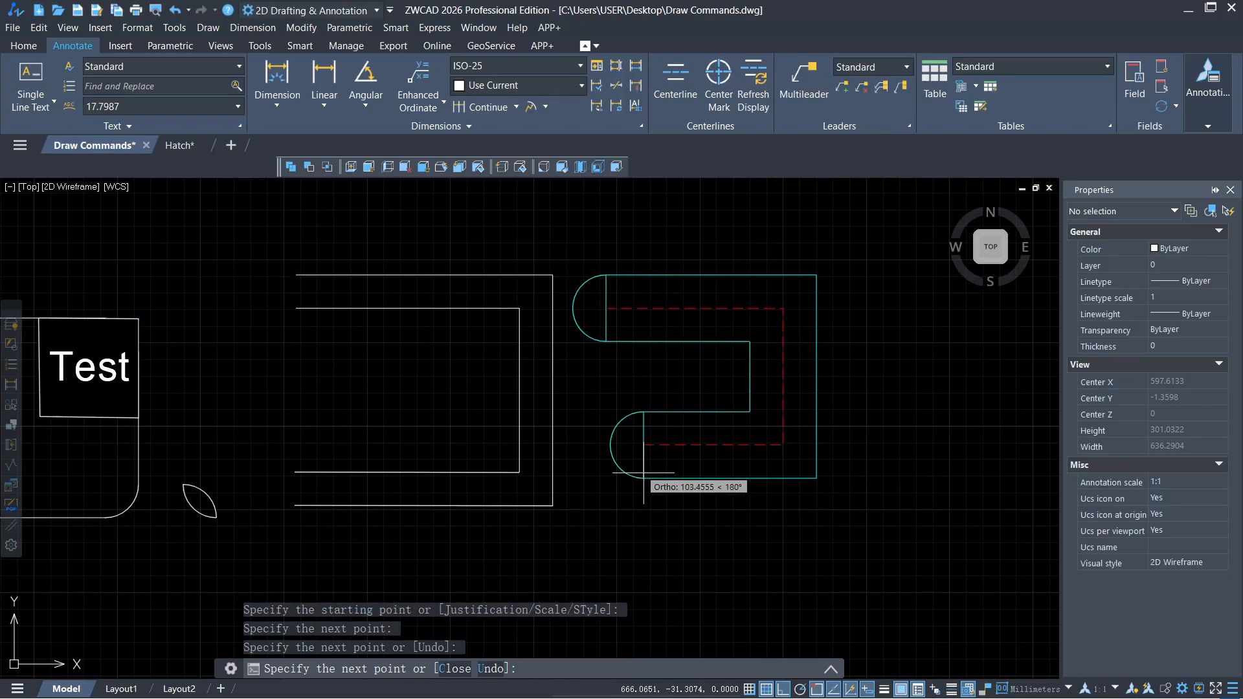
left_click(606, 478)
key("Escape")
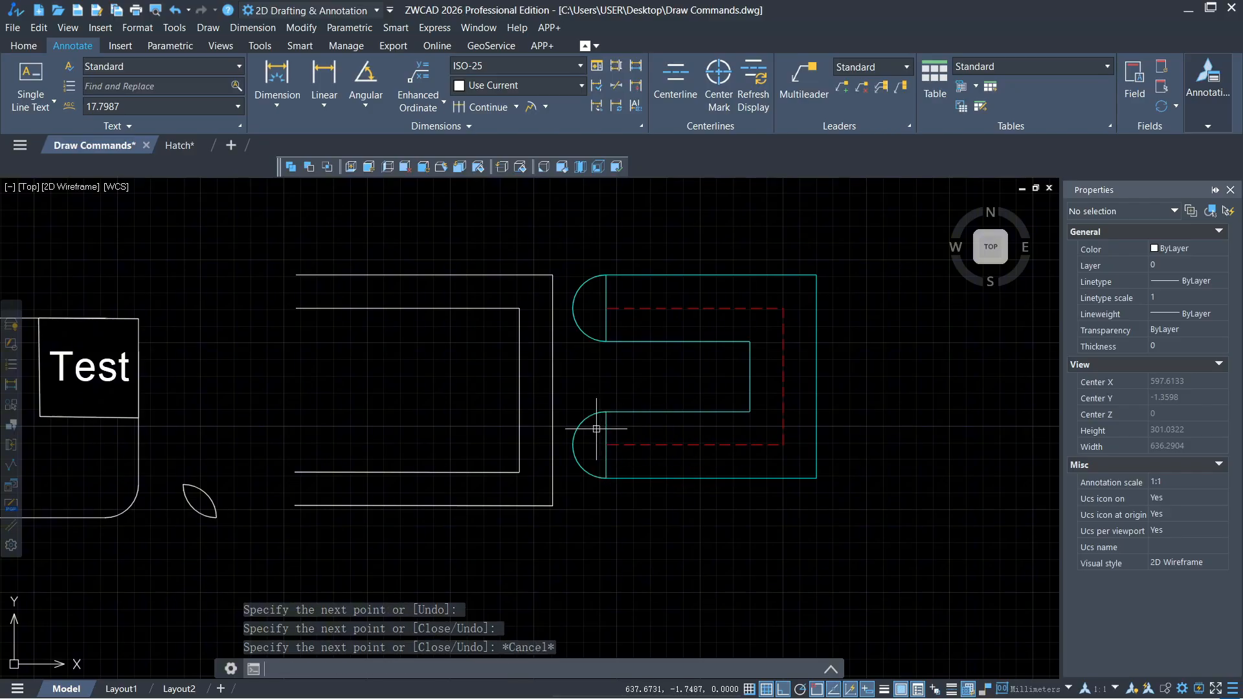
Step: Draw a single-segment horizontal Style2 multiline extending right from the midpoint of the three-sided cyan multiline's right edge
type("ML")
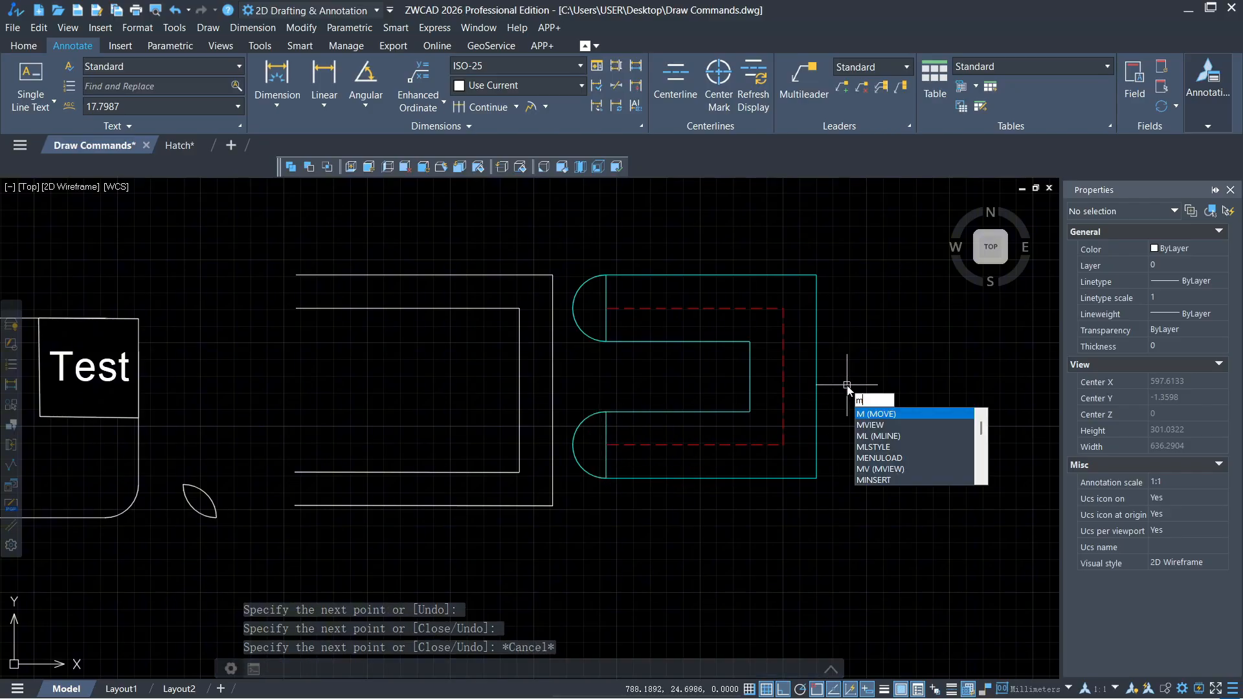
key("Return")
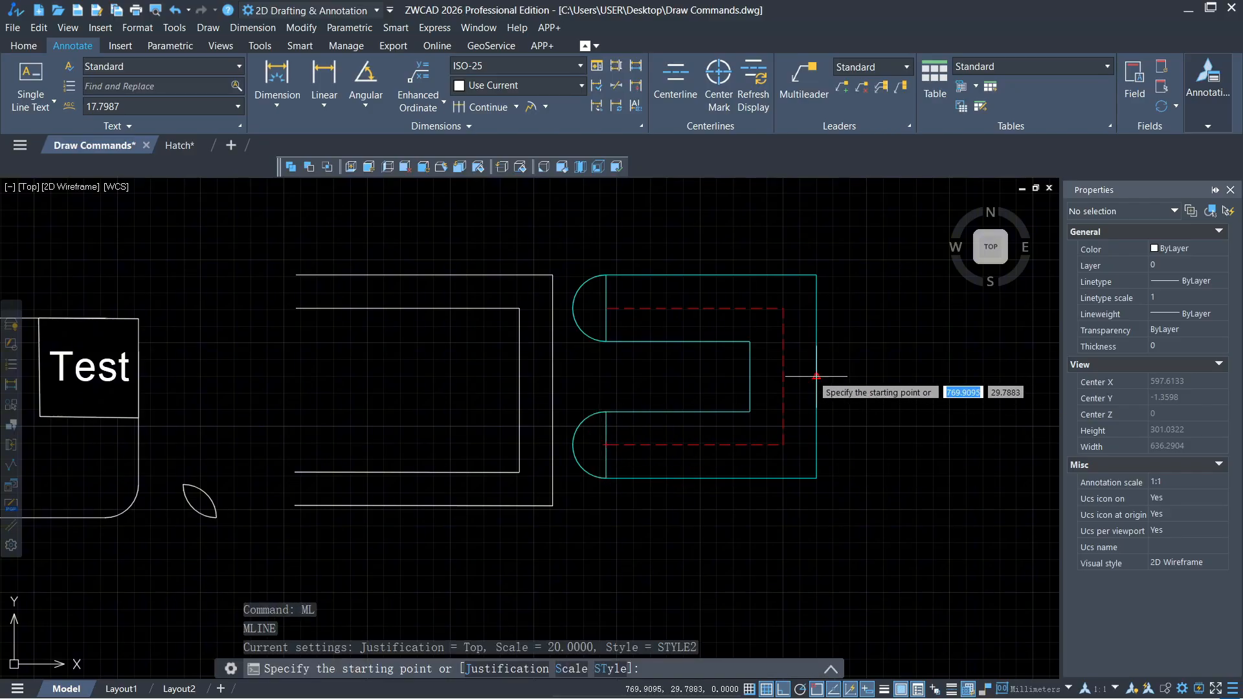
left_click(817, 378)
left_click(944, 378)
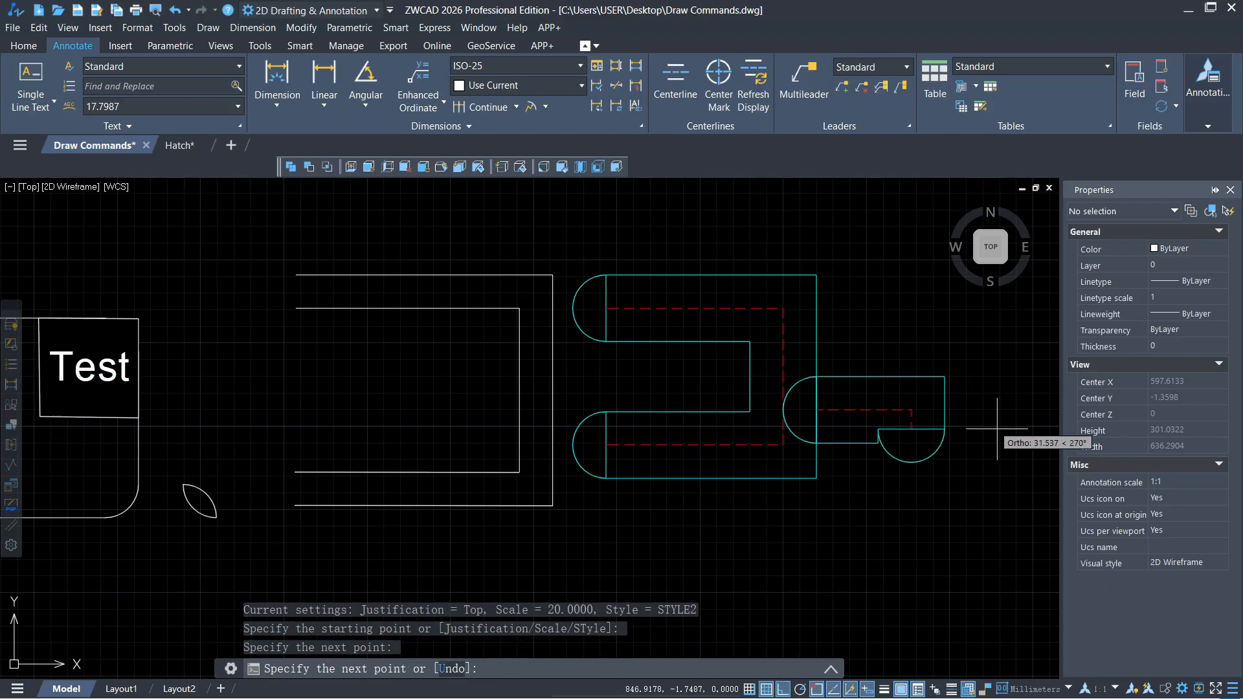
key("Return")
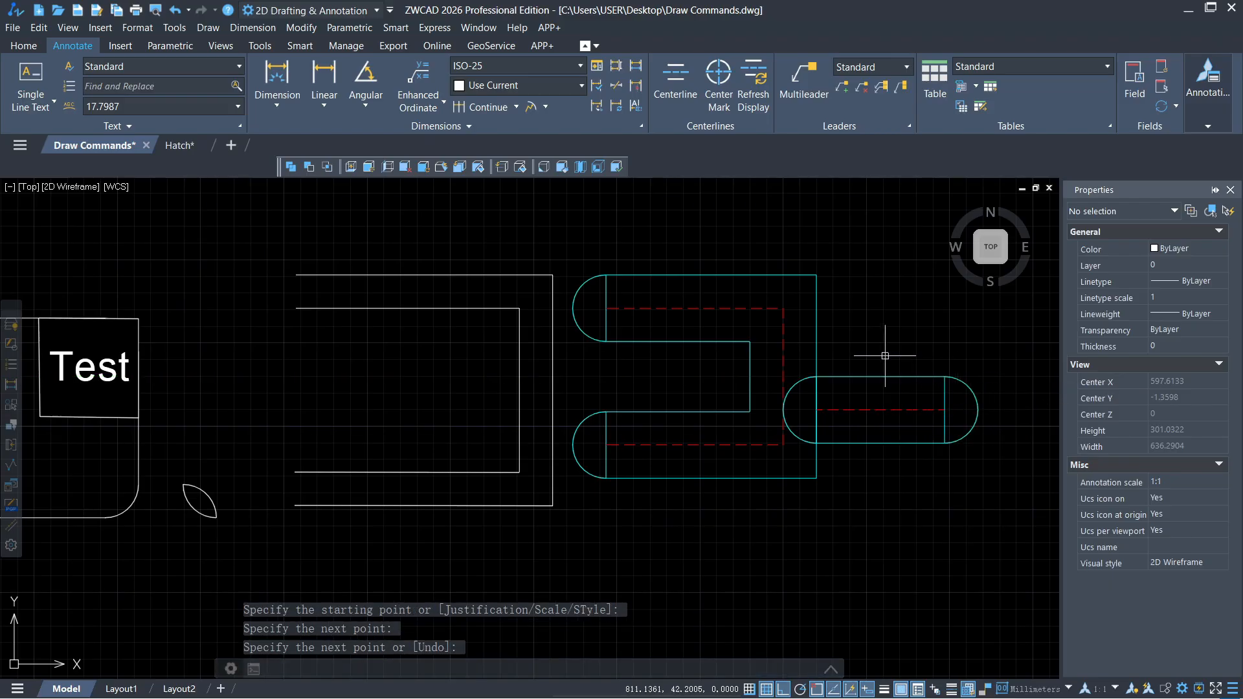
Step: Join the horizontal branch multiline to the three-sided cyan multiline with the Open Tee edit tool
left_click(818, 332)
double_click(819, 331)
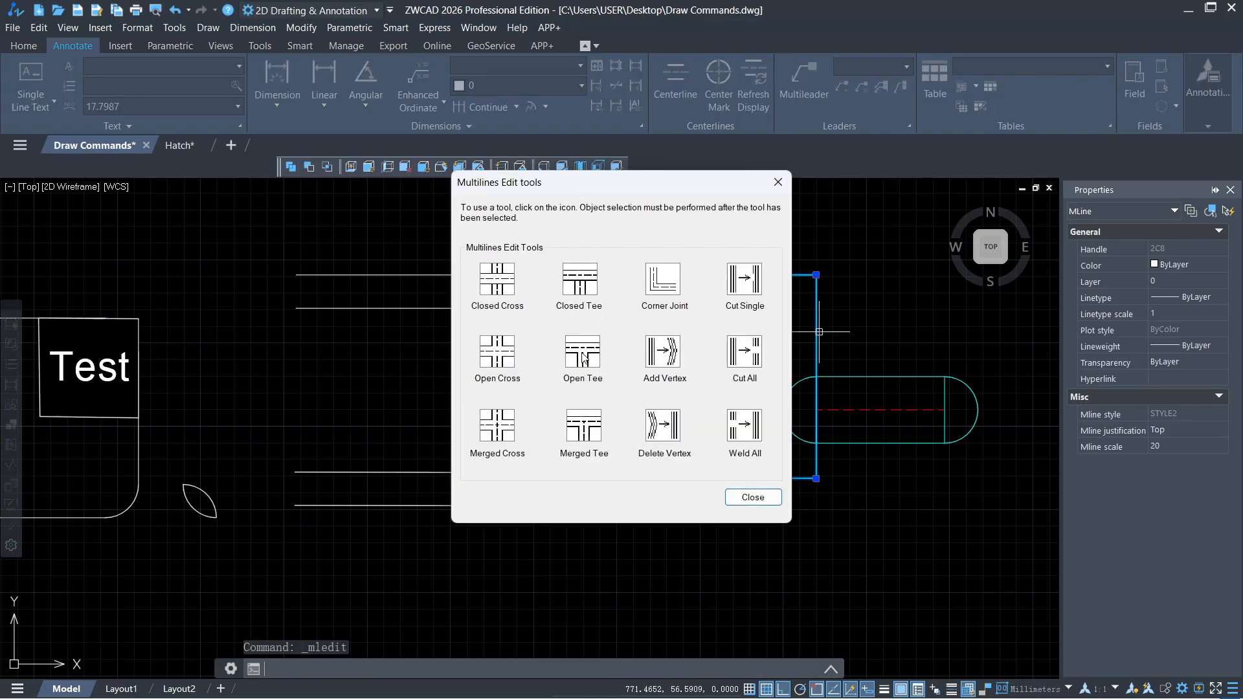
left_click(582, 353)
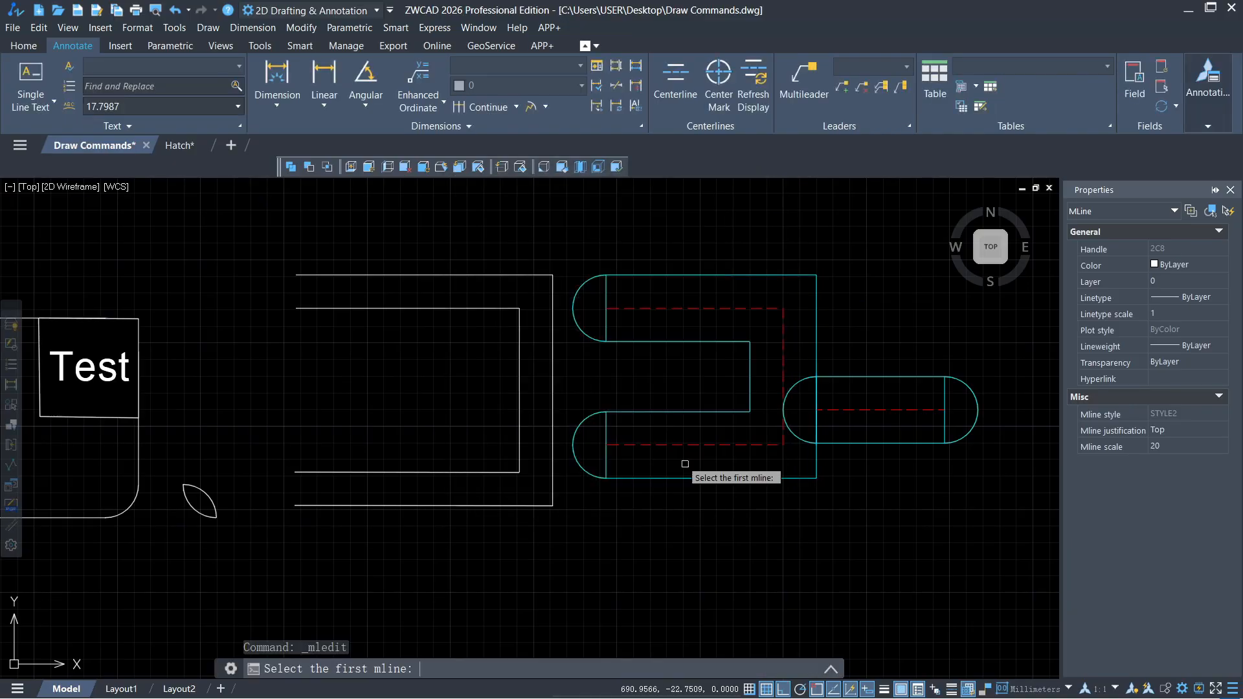
left_click(832, 445)
left_click(816, 453)
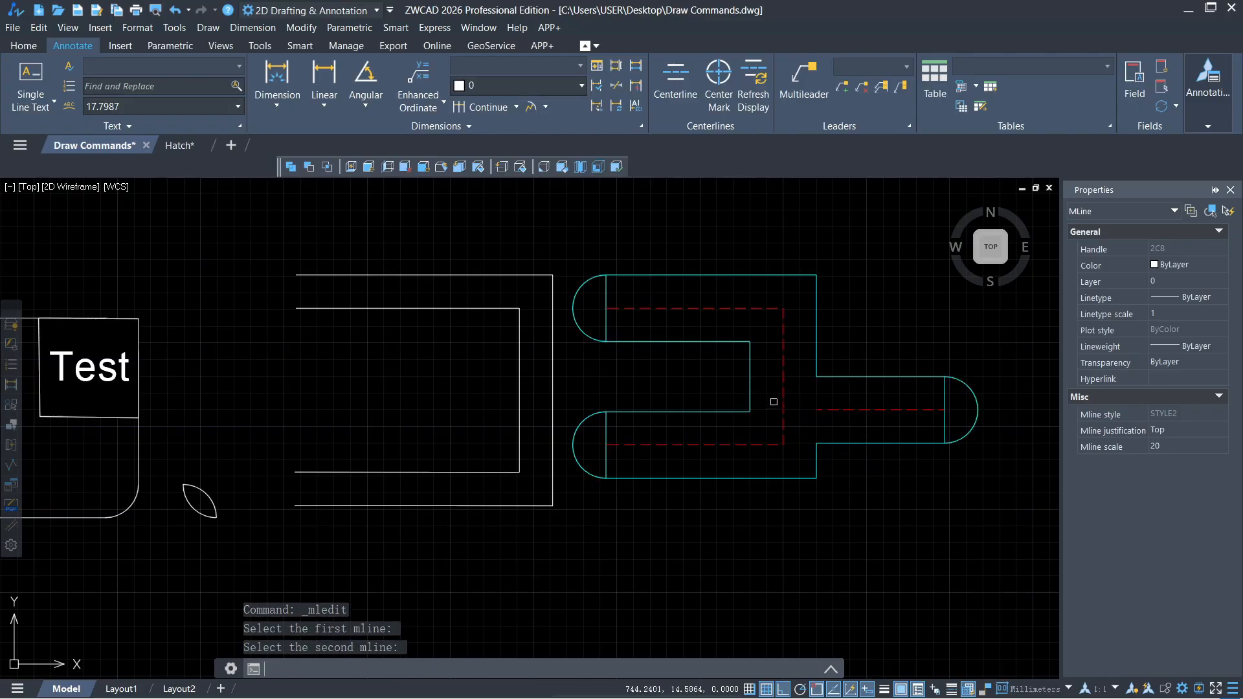
key("Return")
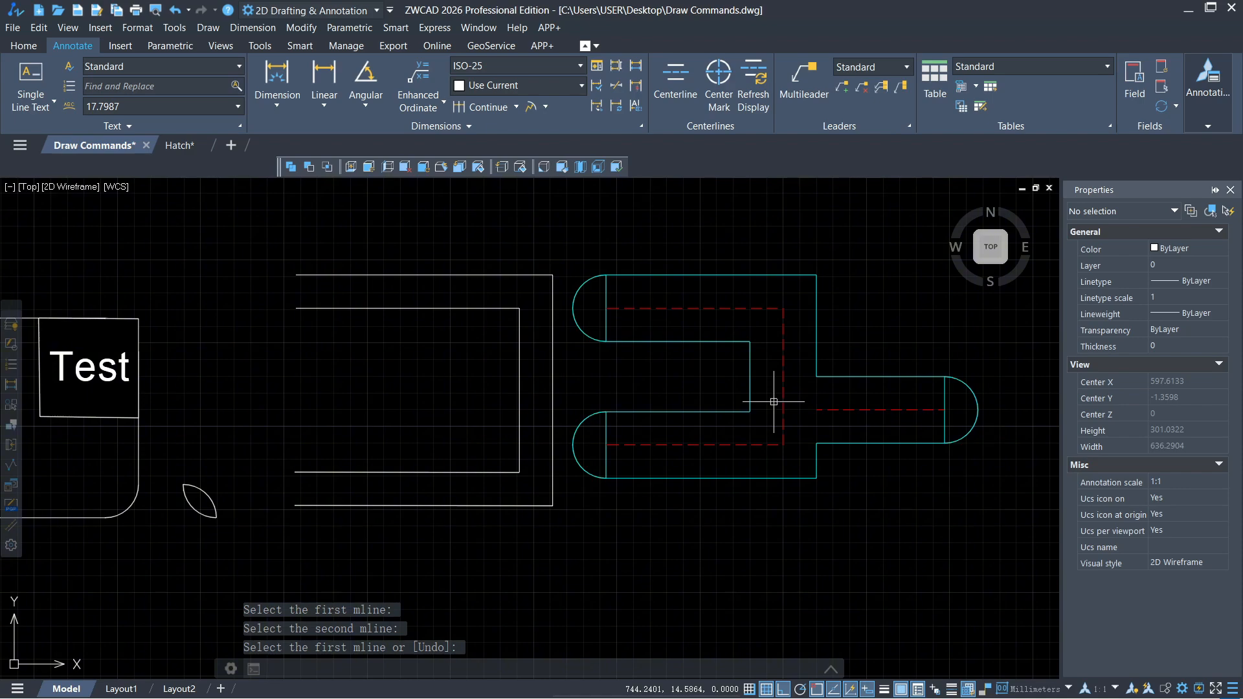
Step: Switch to the Hatch drawing and bring its three rounded squares with circles into view
middle_click_drag(906, 408, 682, 436)
left_click(191, 149)
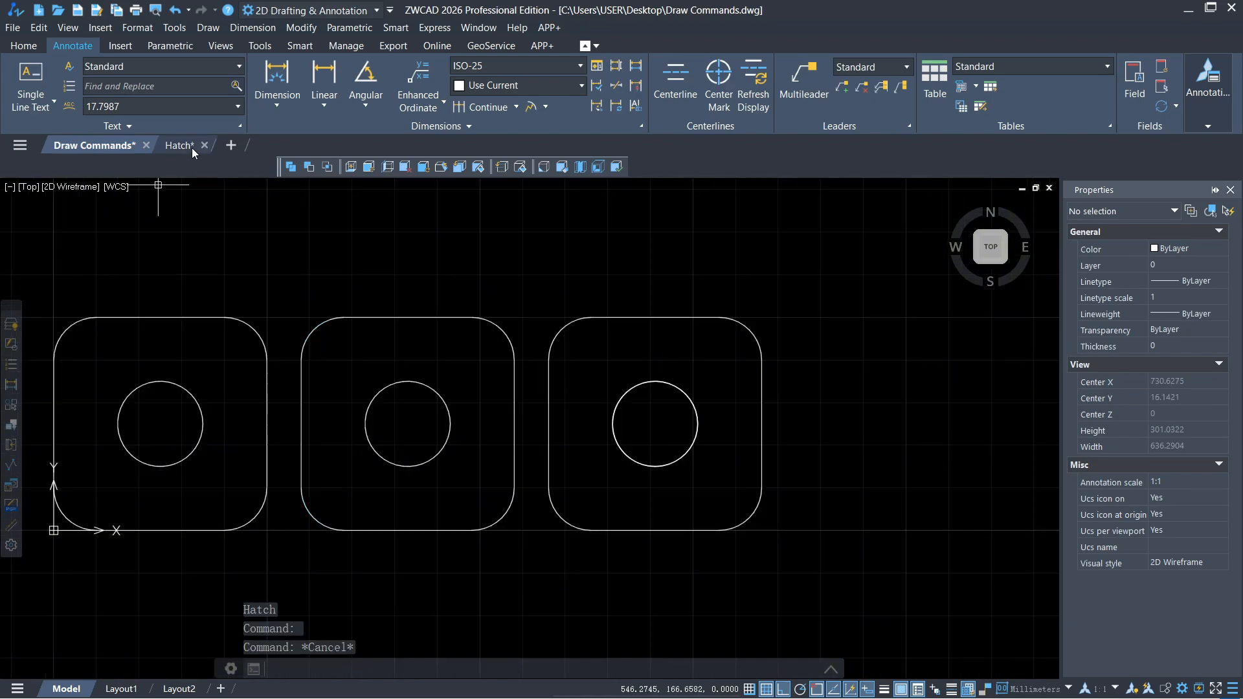
mouse_move(474, 258)
middle_mouse_down()
mouse_move(663, 250)
mouse_move(654, 269)
middle_mouse_up()
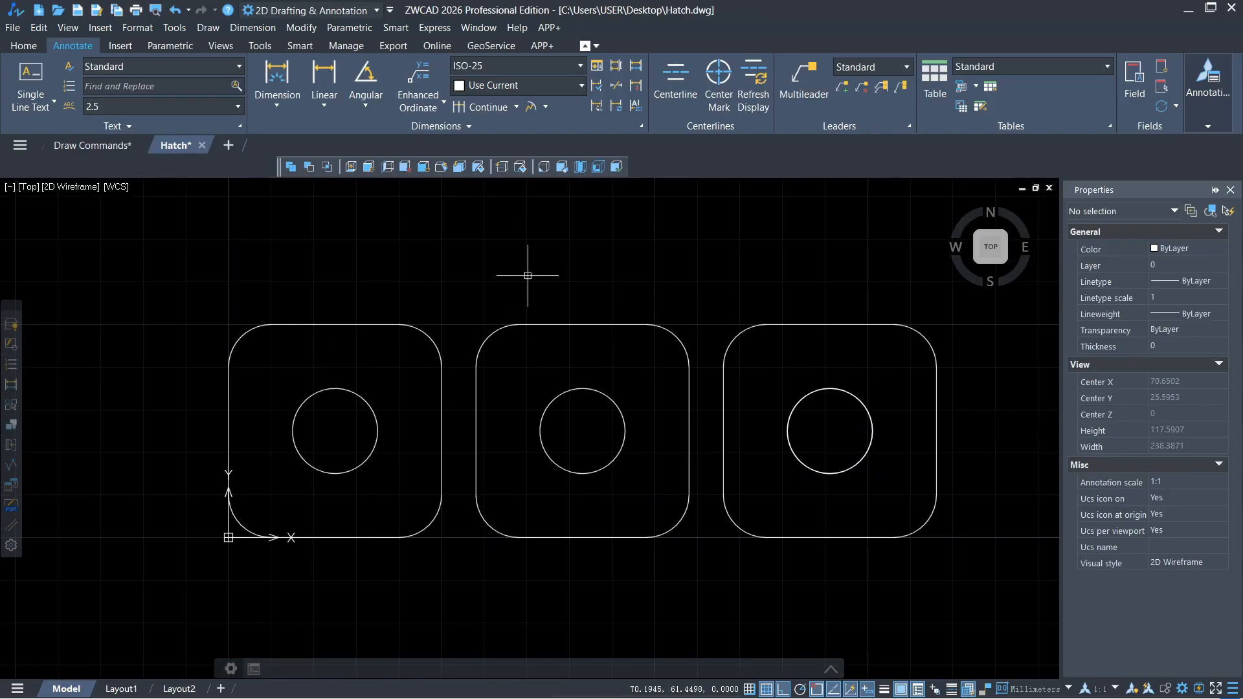
Step: Hatch the first rounded square with the BRICK pattern, selecting the square and its inner circle as boundary objects
type("h")
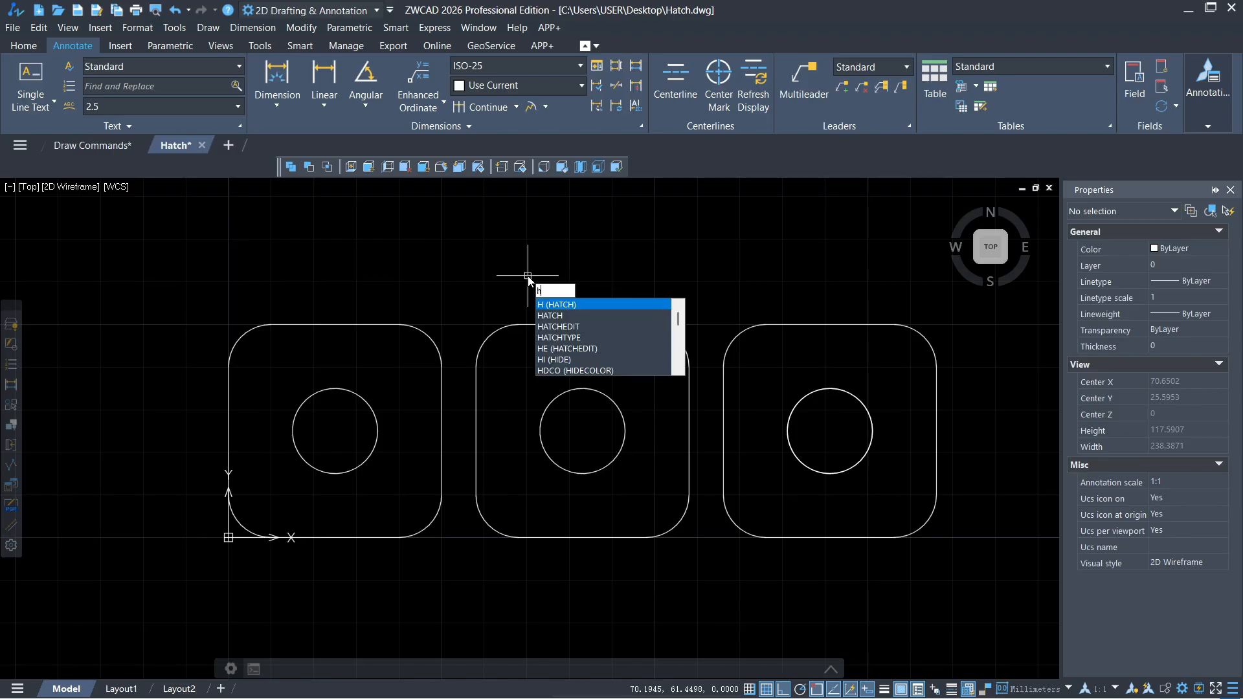
type("a")
left_click(549, 305)
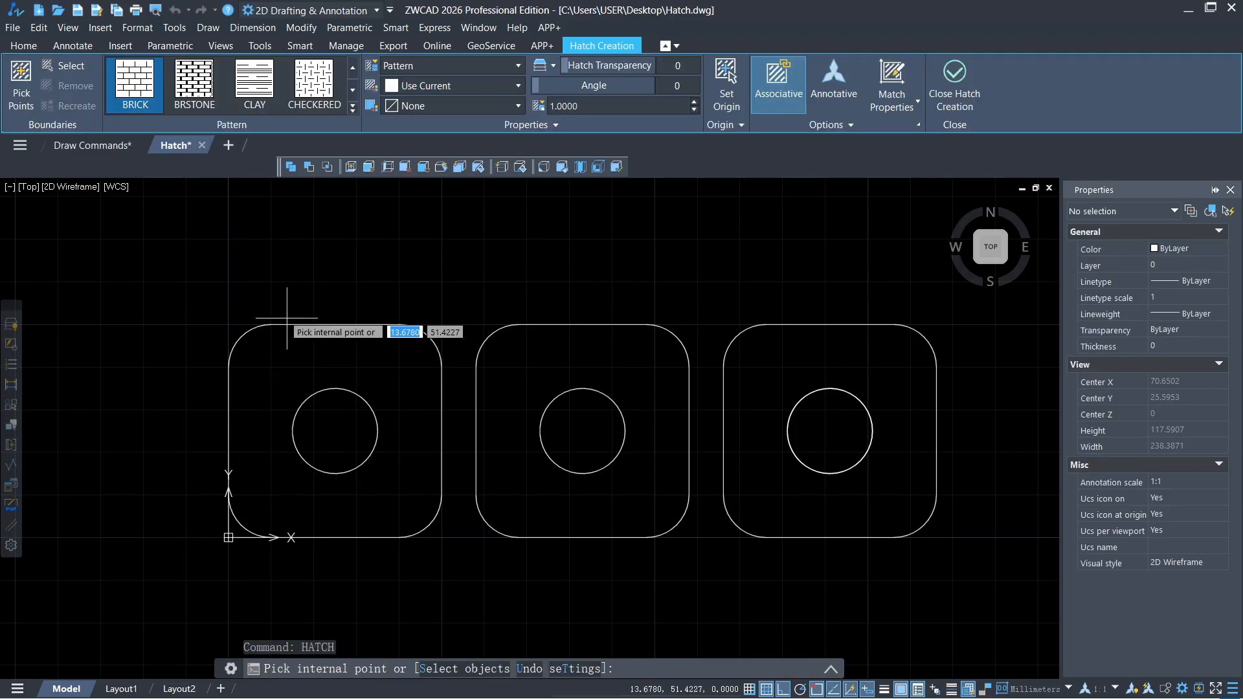
left_click(68, 65)
mouse_move(133, 249)
left_mouse_down()
mouse_move(383, 338)
mouse_move(469, 572)
left_mouse_up()
key("Return")
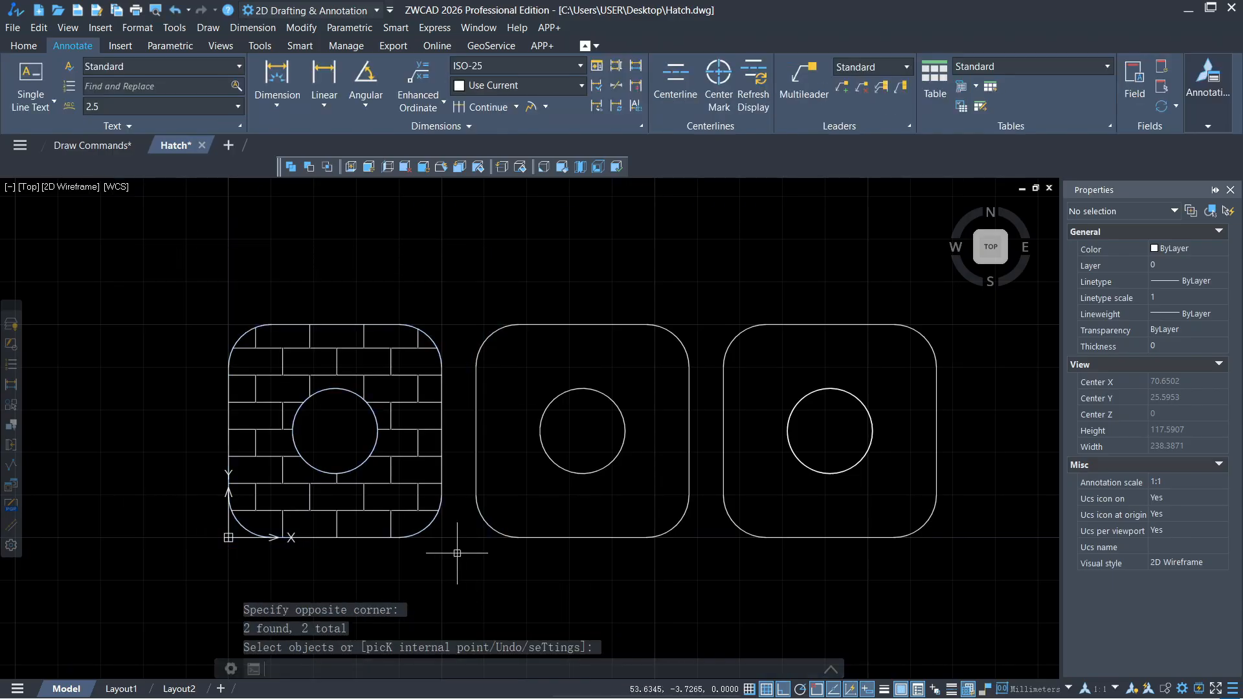
Step: Open the first square's brick hatch for editing and change its pattern to BRSTONE and its color to Red
double_click(335, 365)
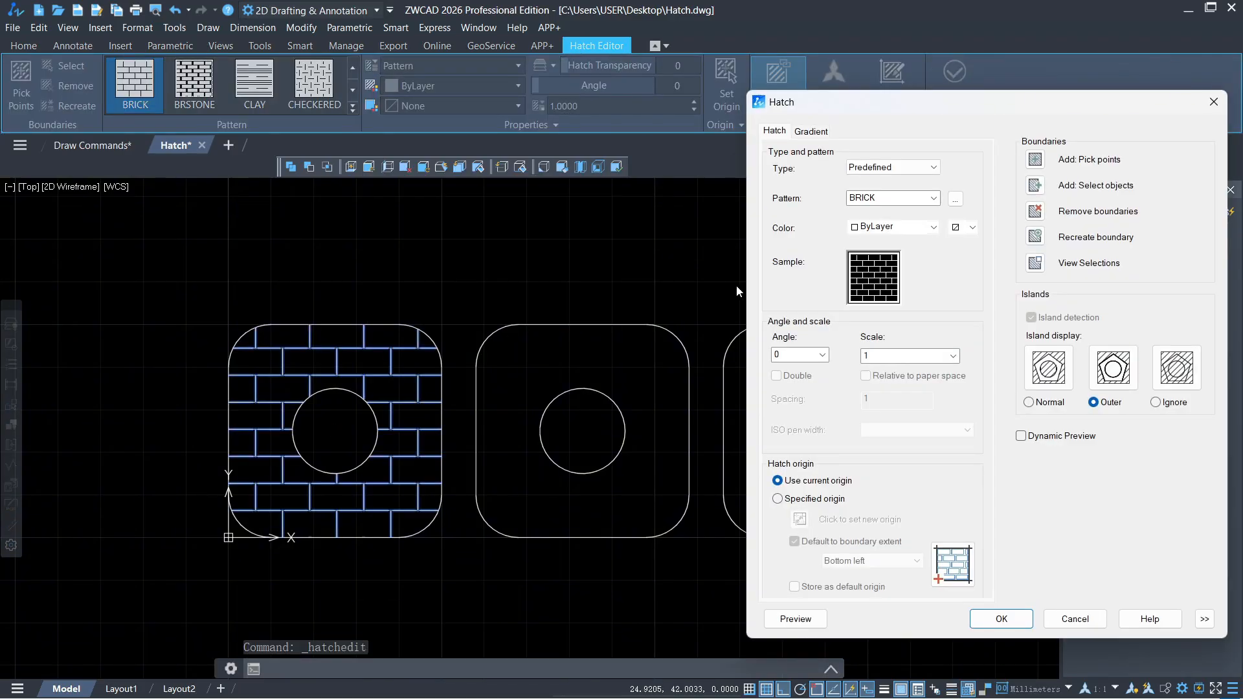
left_click(933, 198)
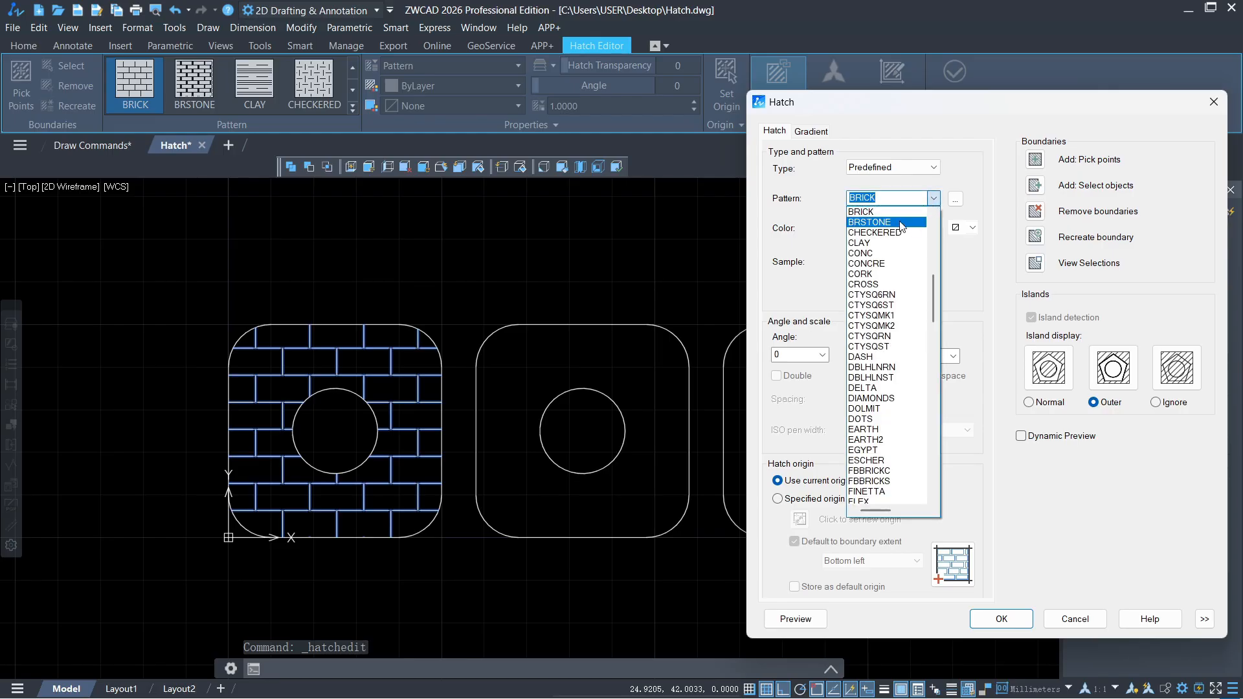
left_click(900, 223)
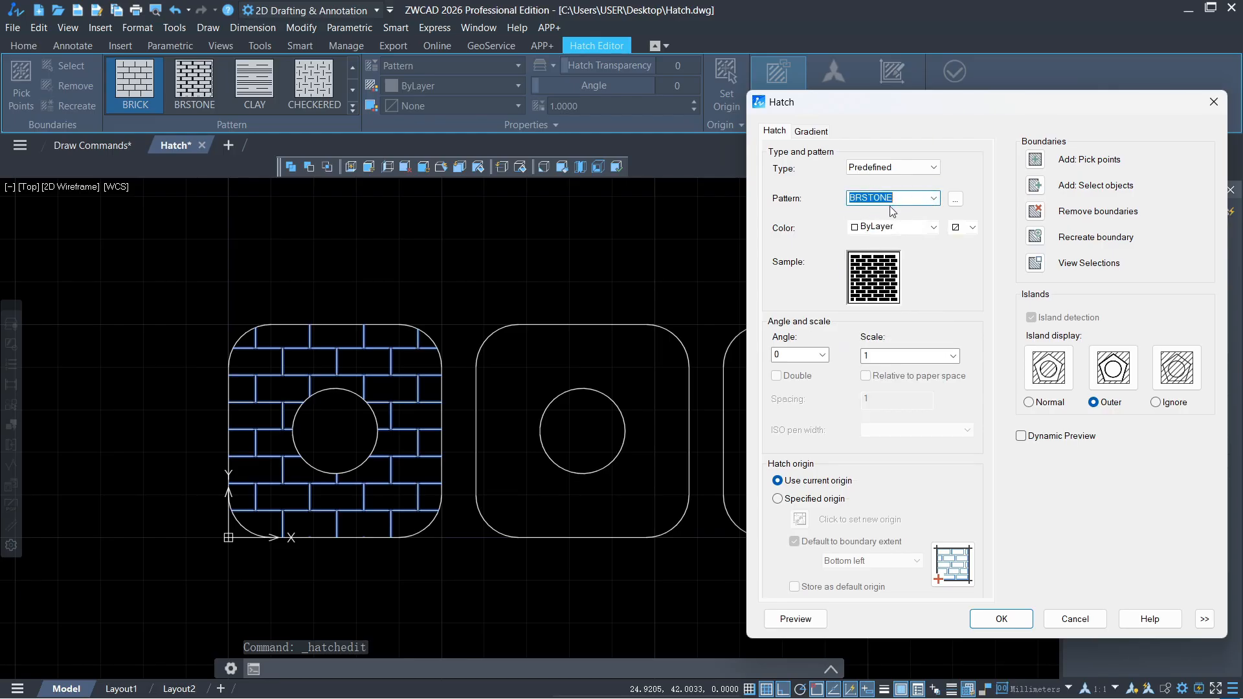
left_click(932, 227)
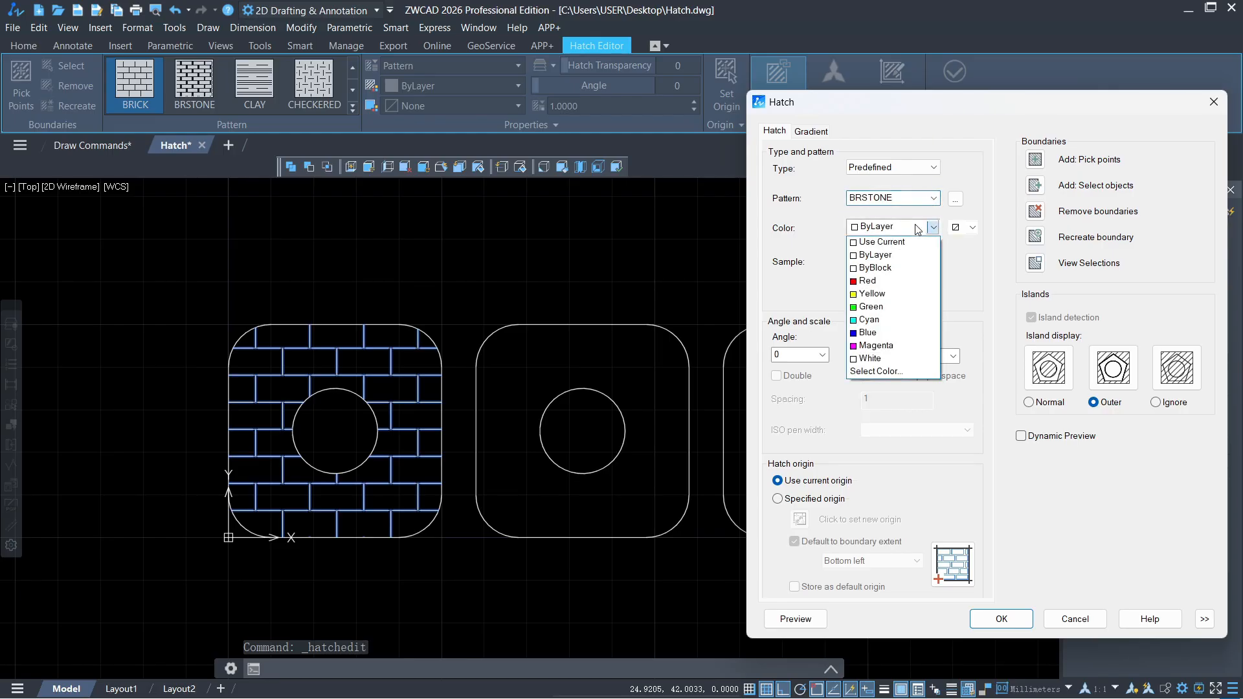
left_click(867, 280)
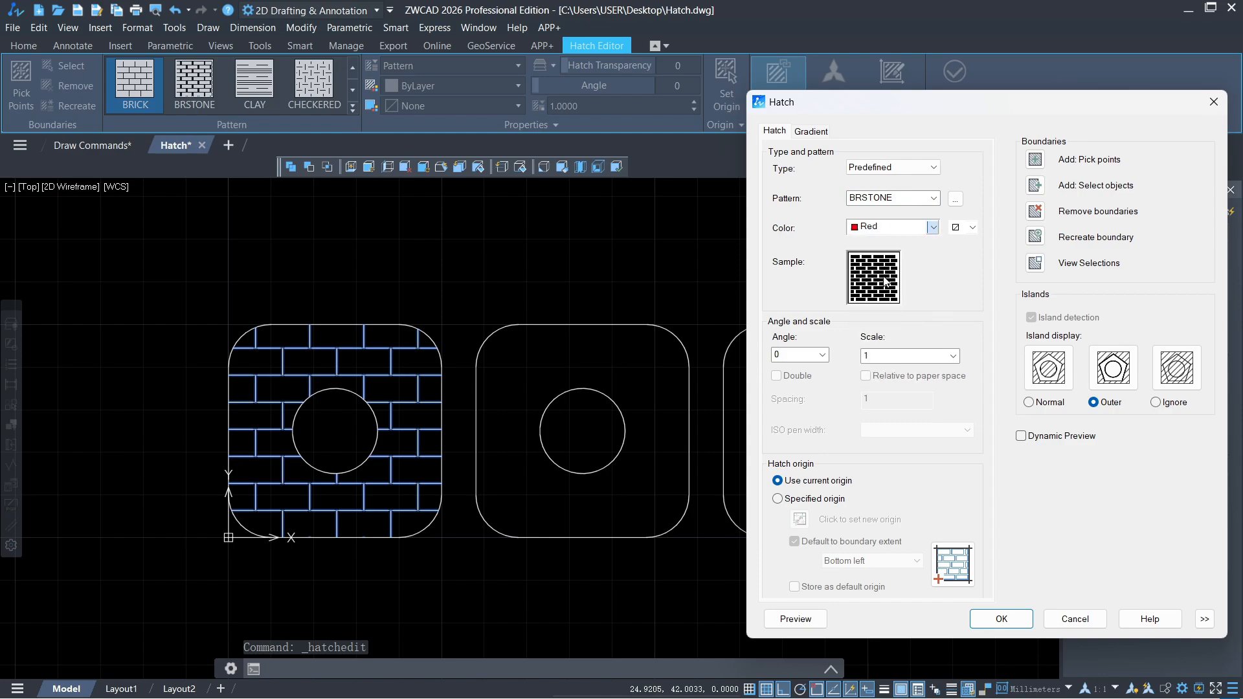
Step: Set the hatch angle to 45, scale to 0.75 and island display to Ignore, and apply the edits
left_click(822, 354)
left_click(800, 399)
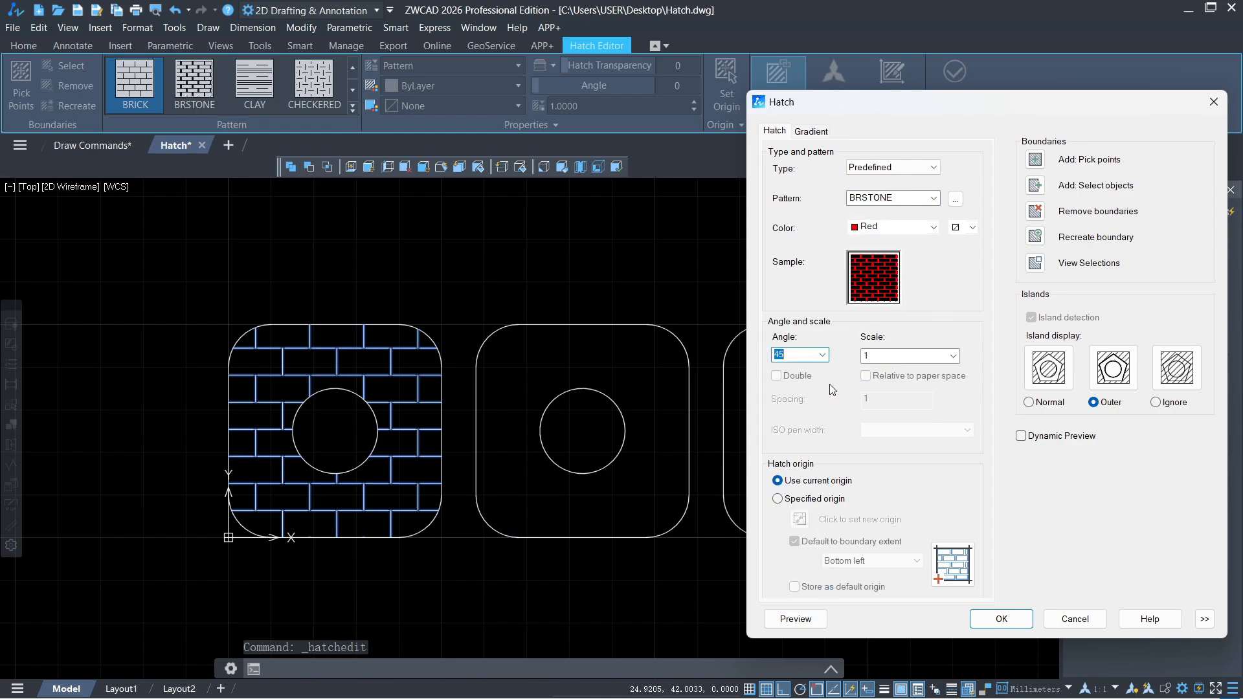
left_click(953, 356)
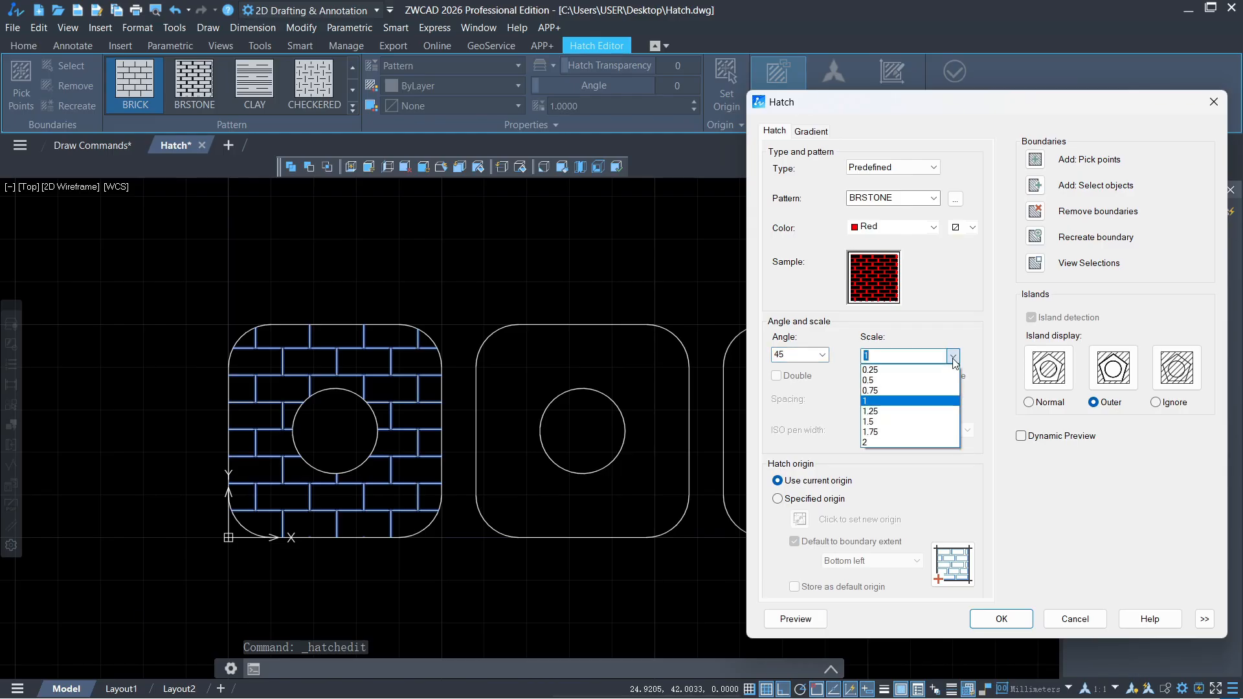
left_click(904, 390)
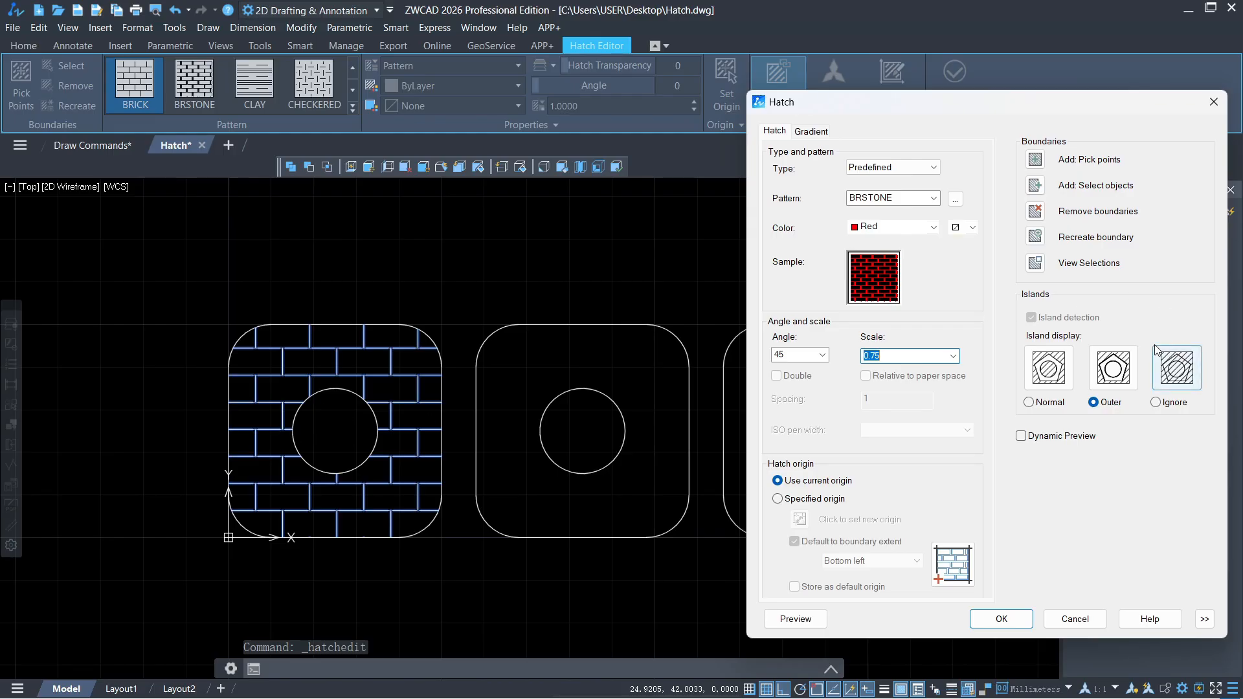
left_click(1159, 404)
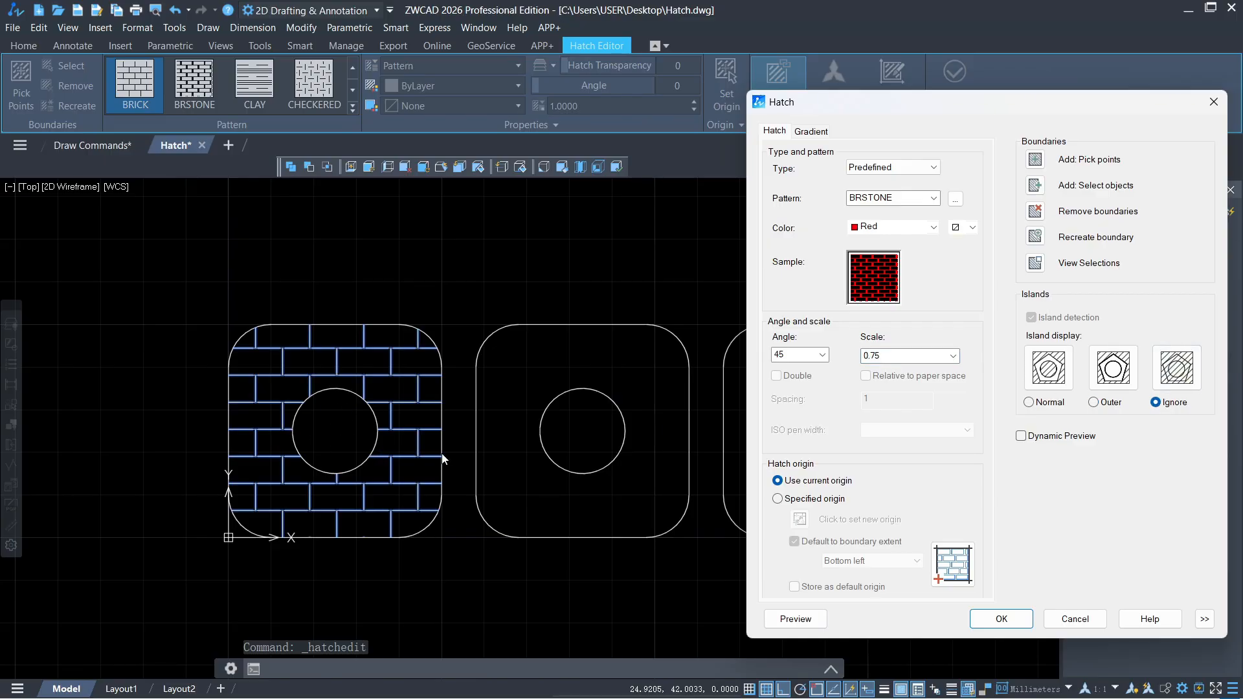
left_click(1002, 620)
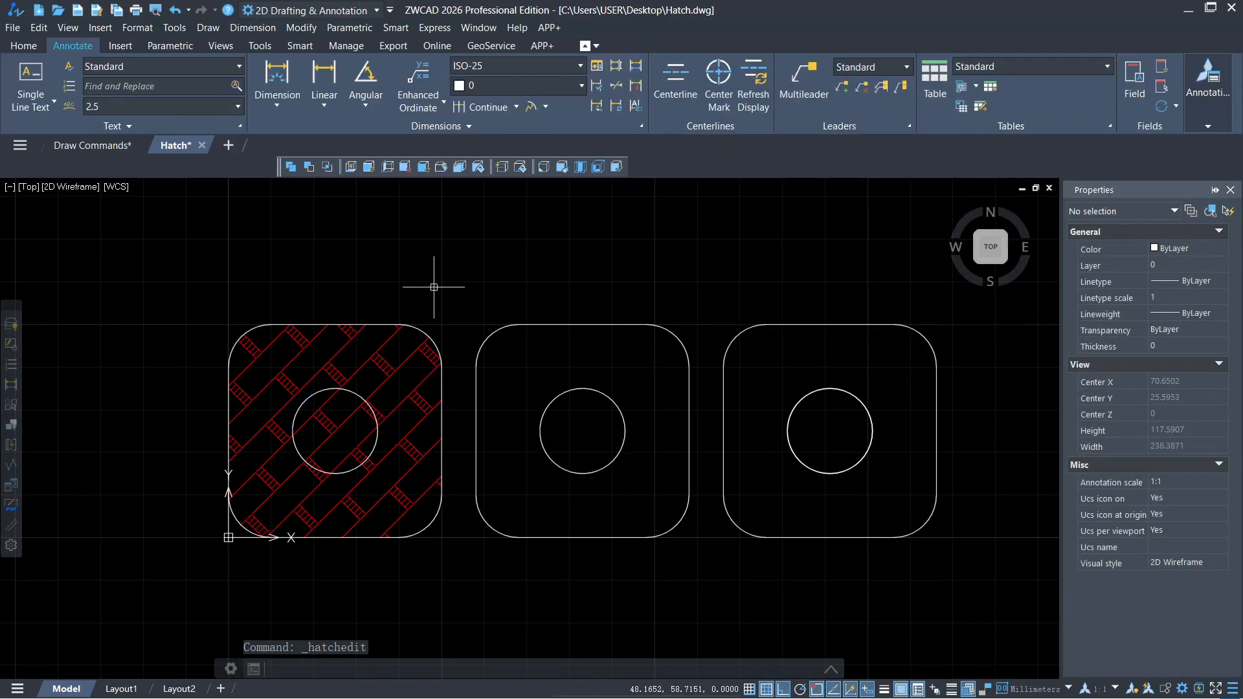
Step: Hatch the middle rounded square around its circle with the BRICK pattern by picking an internal point
type("h")
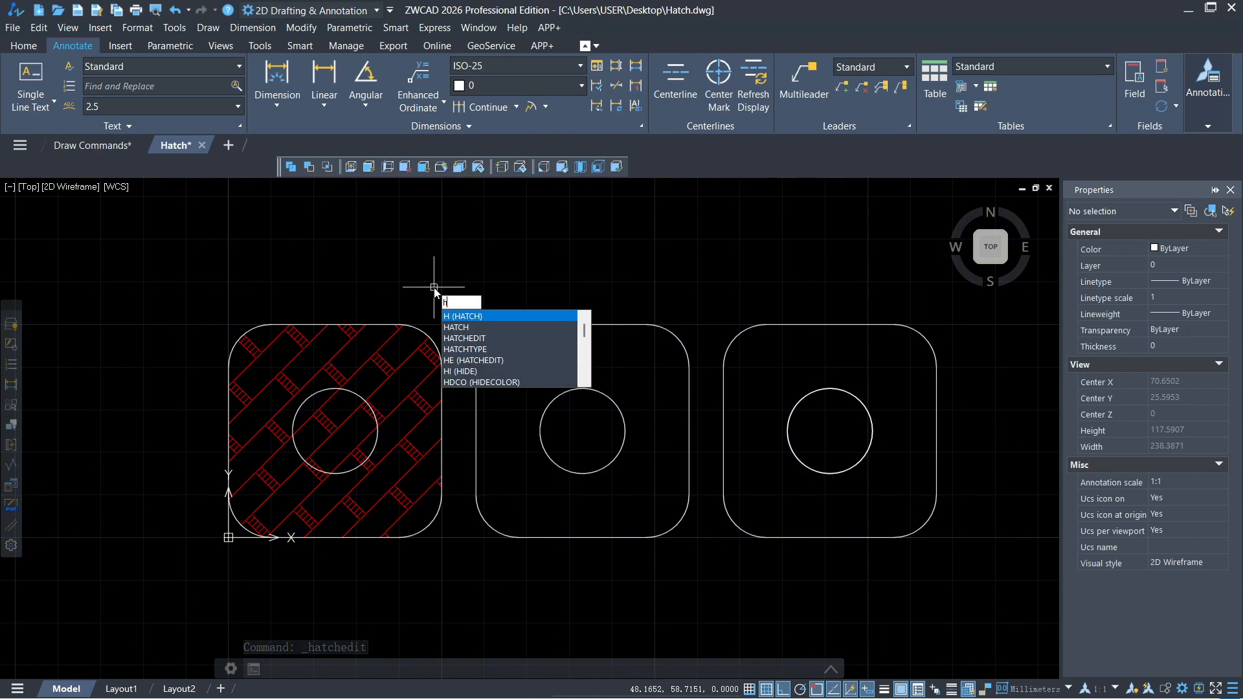
key("Return")
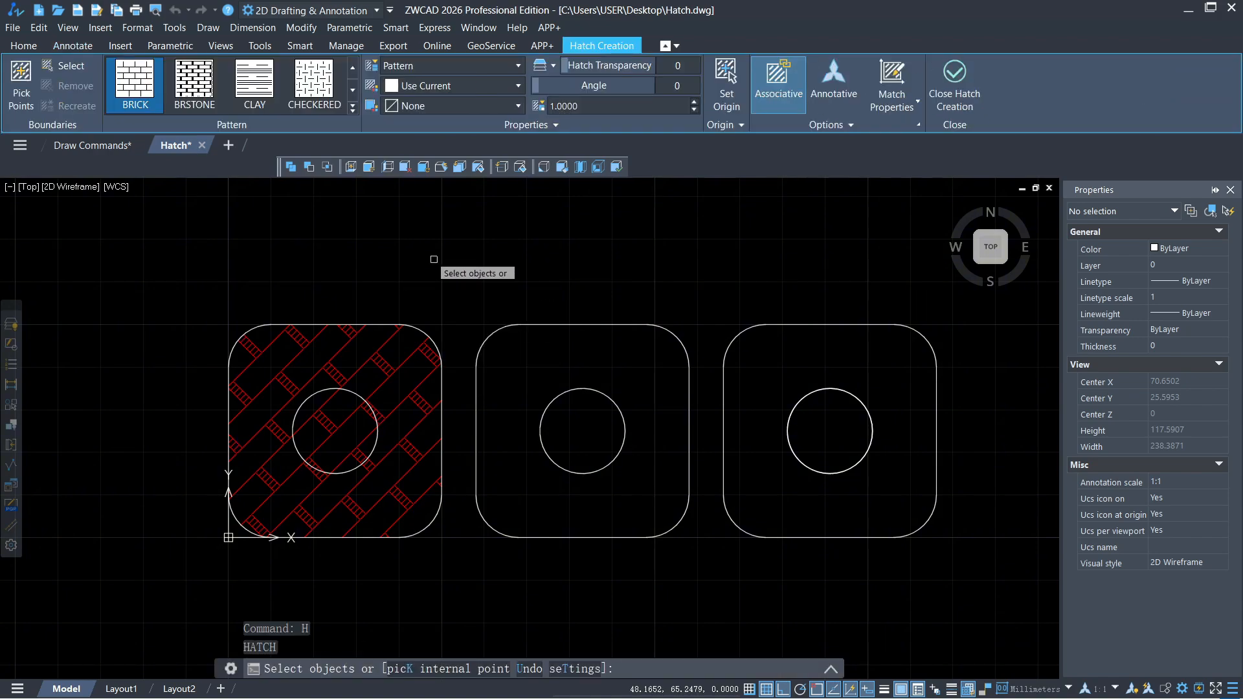
left_click(20, 78)
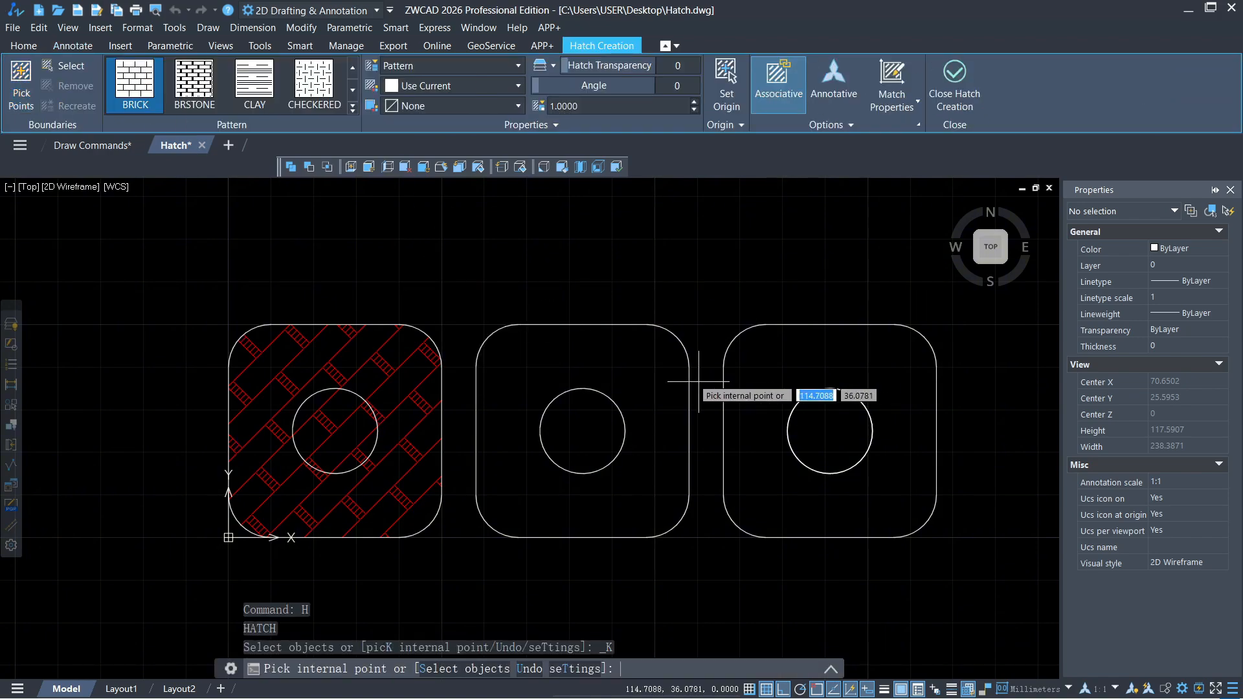
left_click(566, 357)
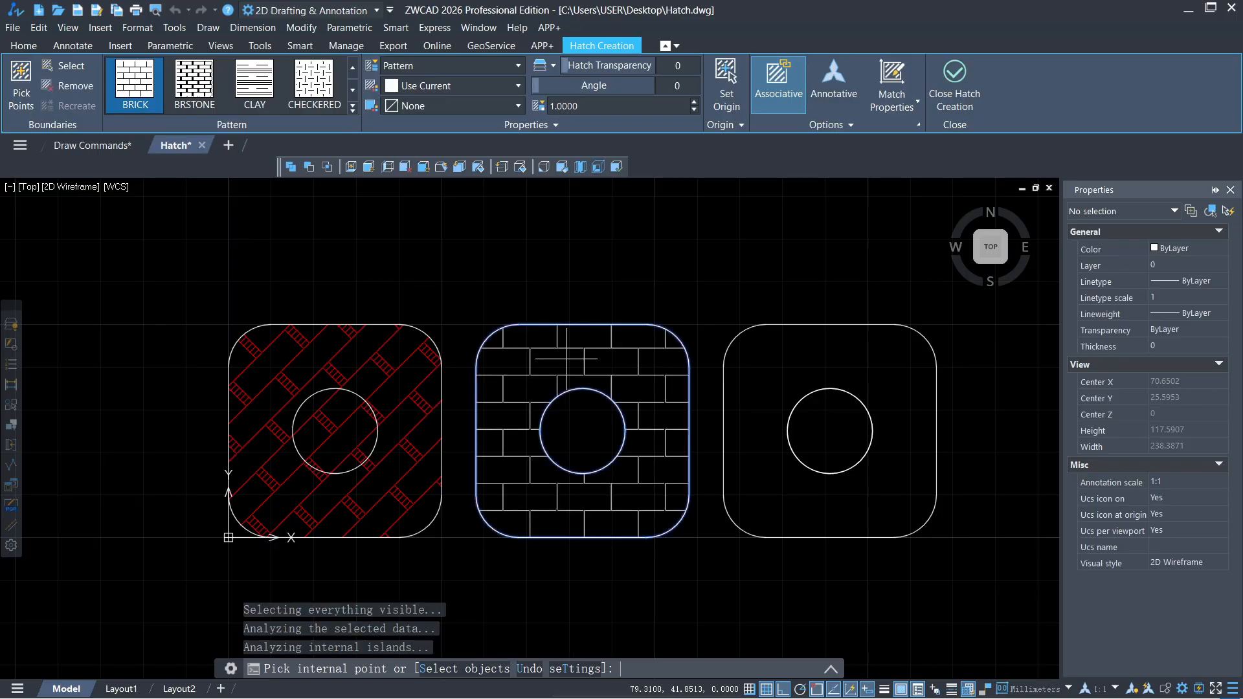
key("Return")
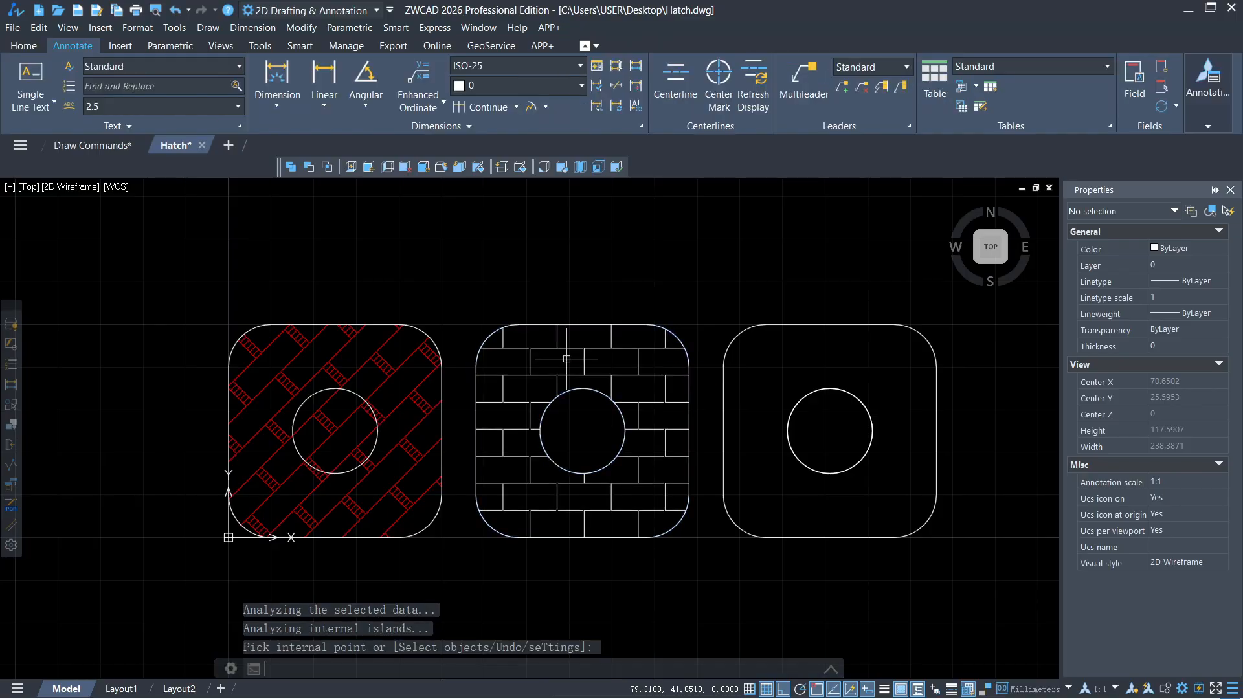
Step: Edit the middle square's hatch as a two-color gradient and set Color 1 to red, index color 10
left_click(574, 349)
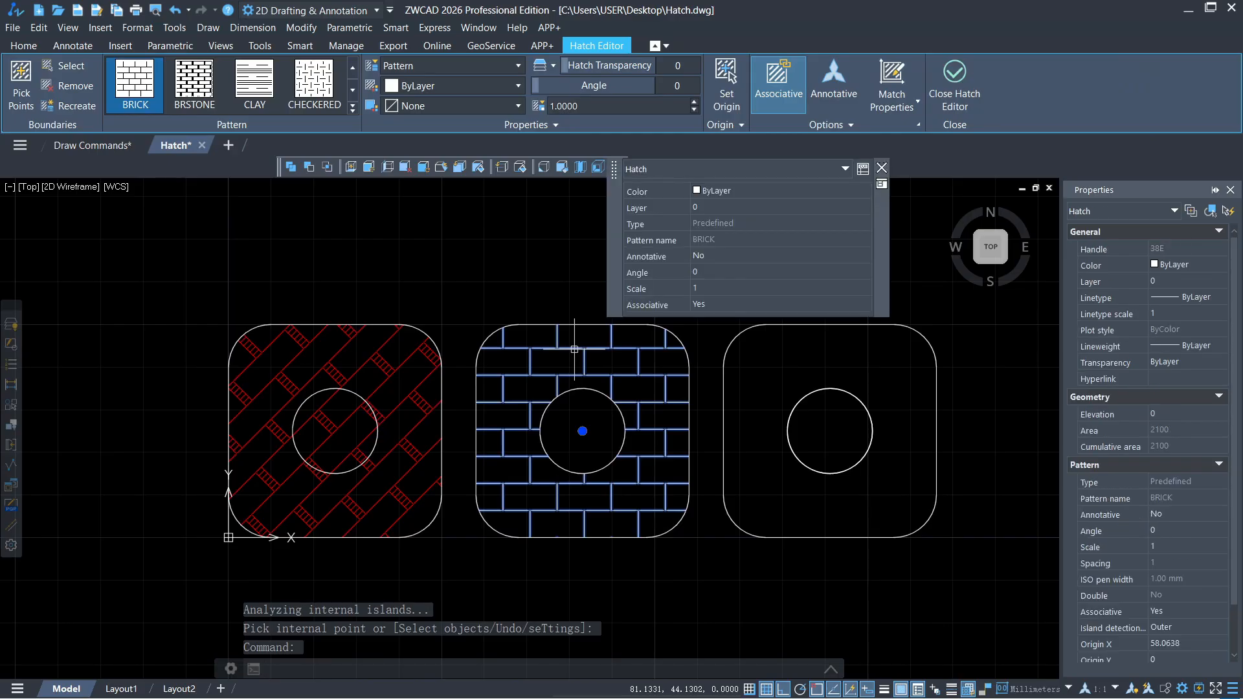
double_click(575, 352)
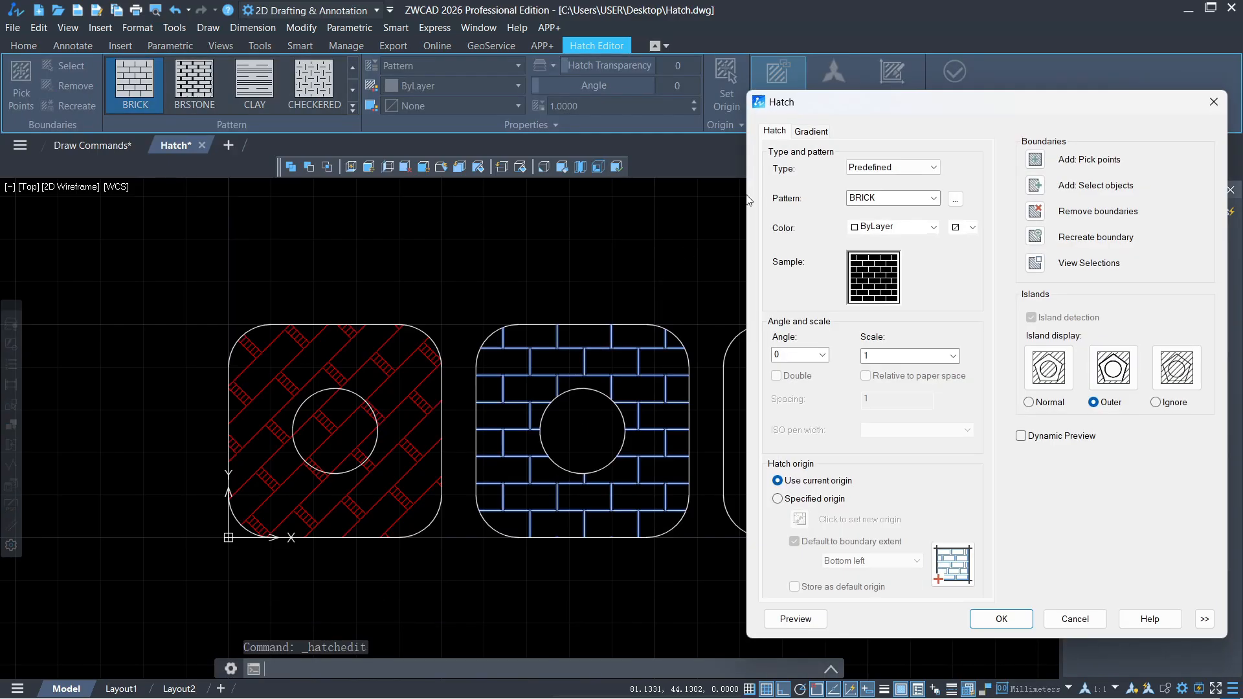
left_click(810, 132)
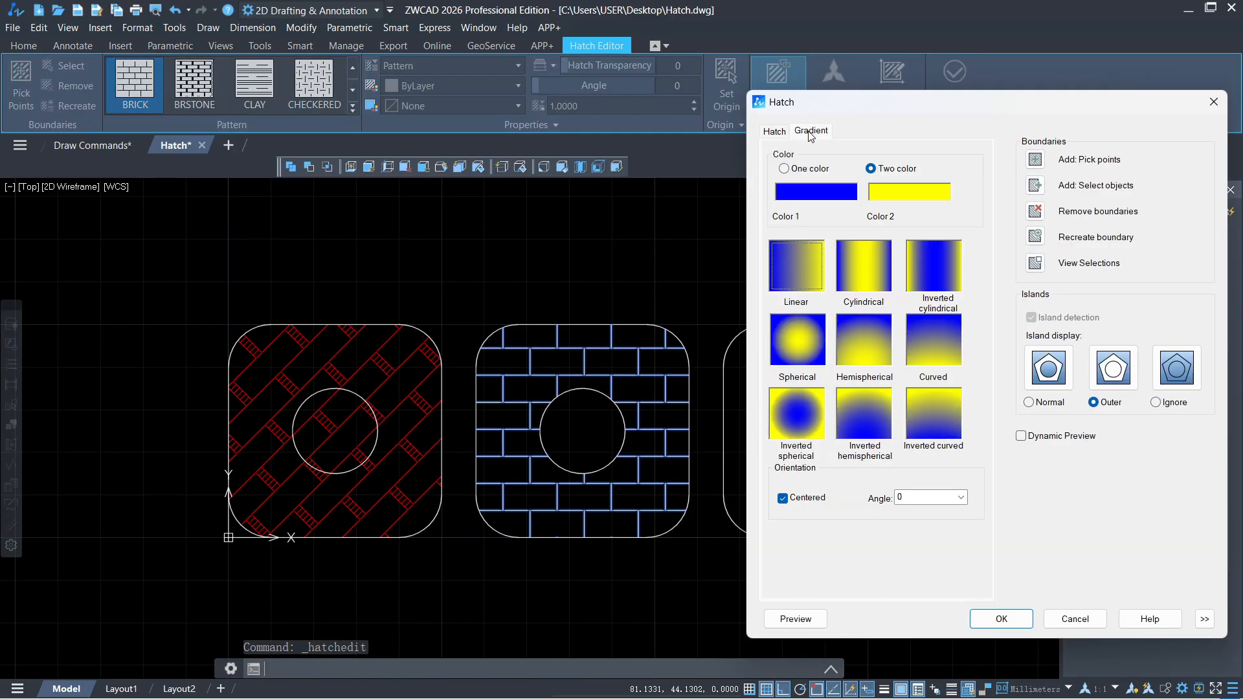
left_click(839, 196)
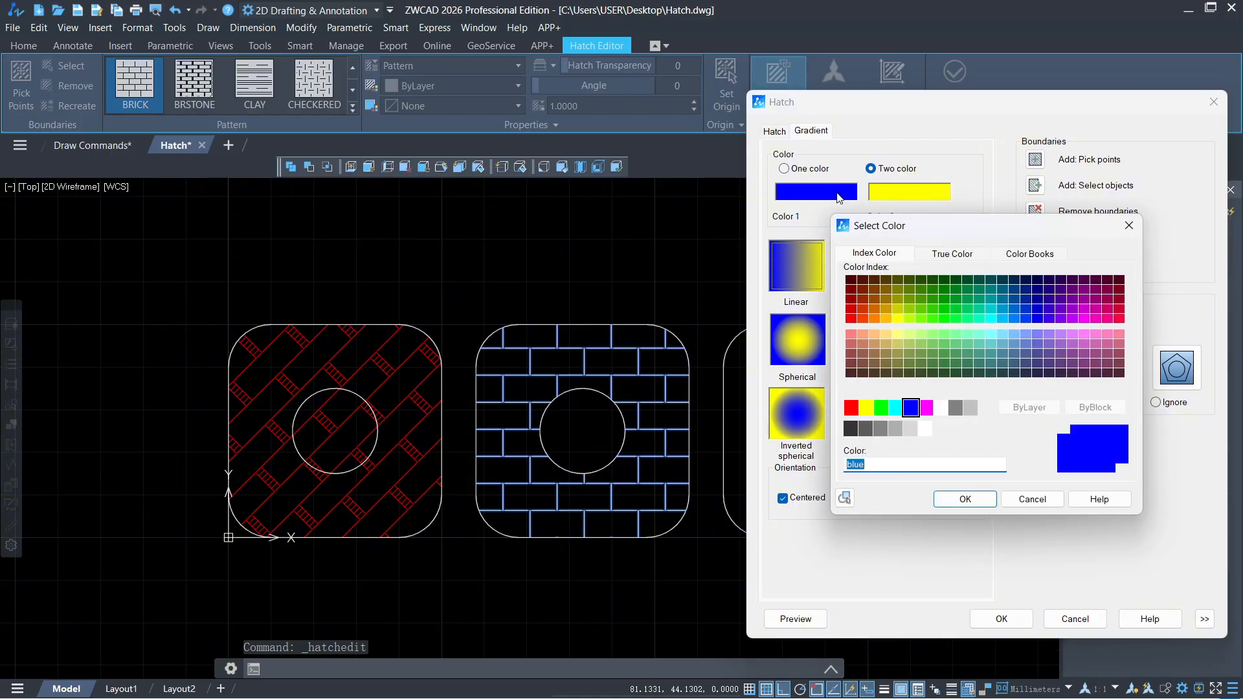
left_click(851, 317)
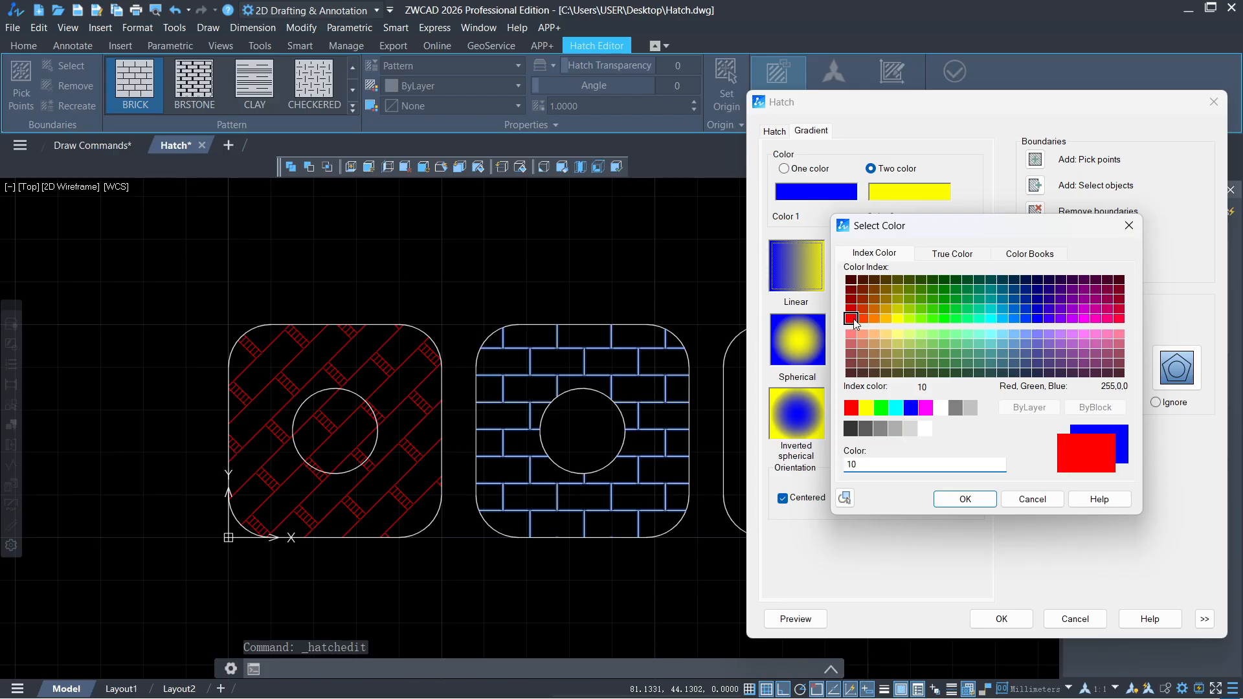
left_click(964, 500)
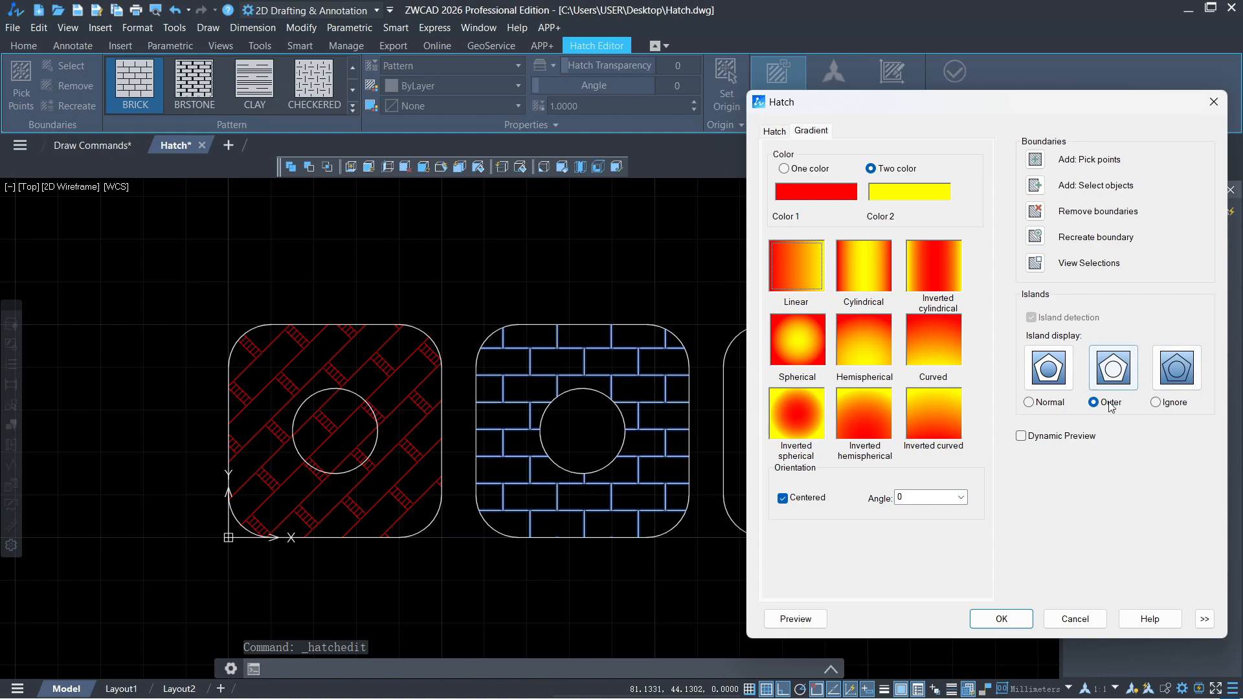
Step: Set the gradient angle to 45 and apply the gradient to the middle square
left_click(960, 499)
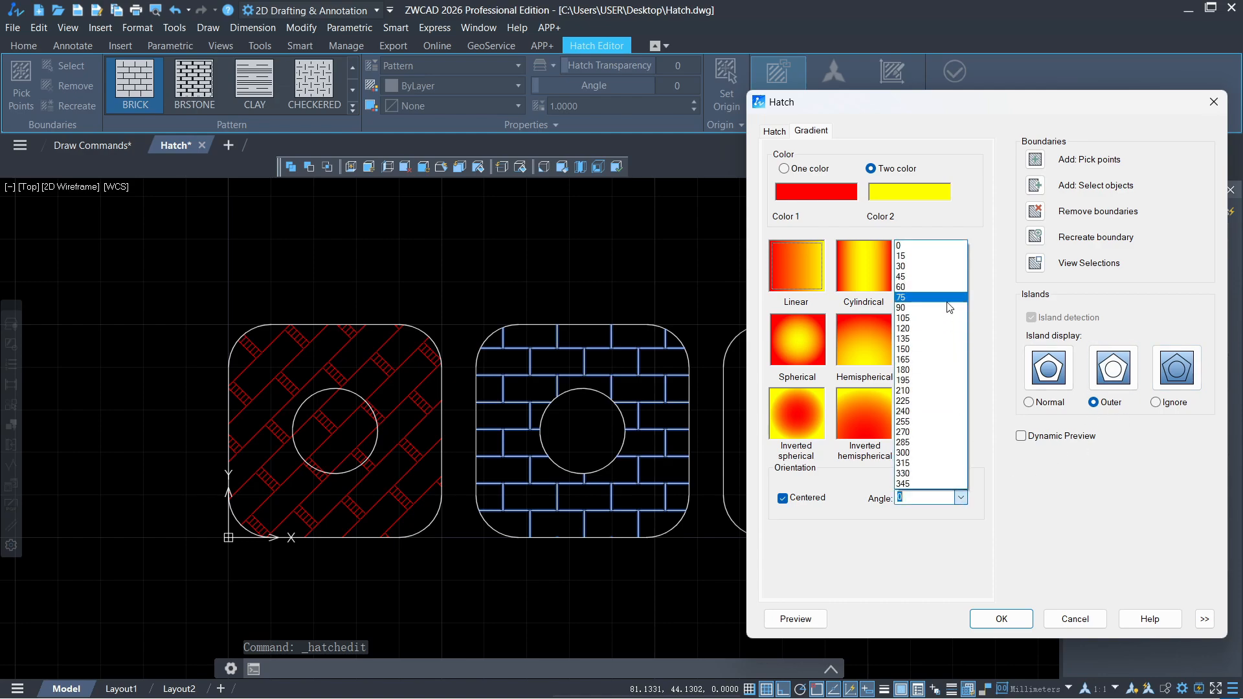
left_click(943, 275)
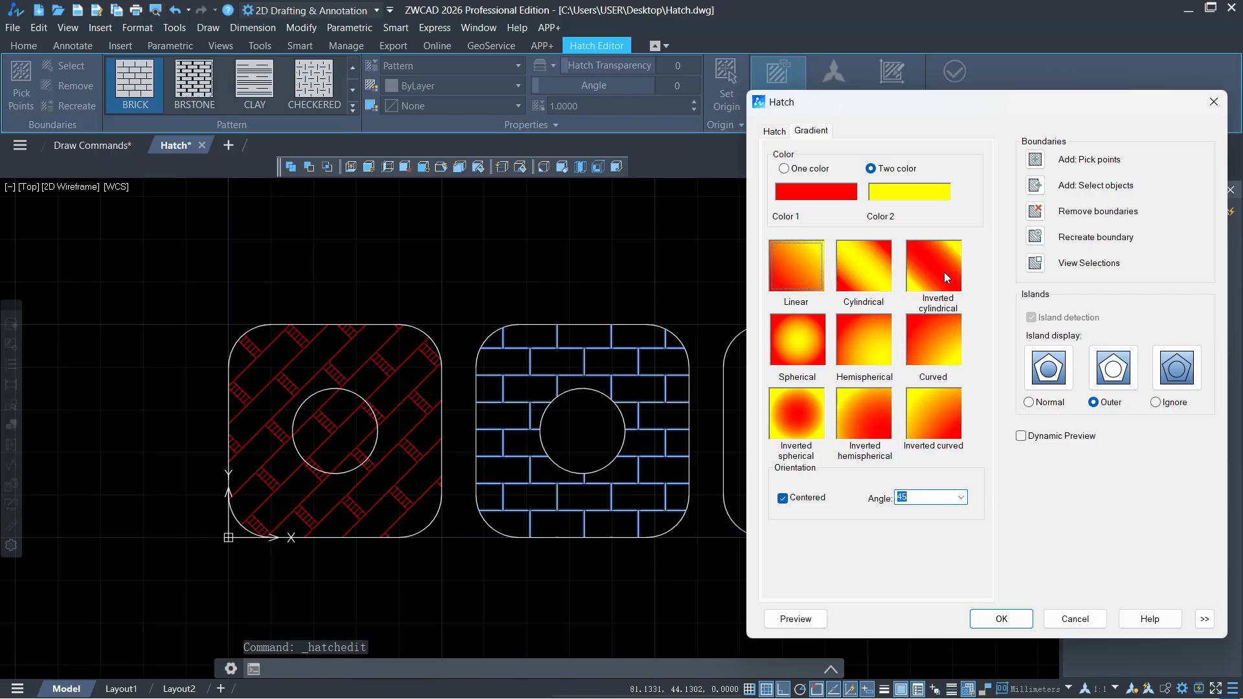
left_click(1002, 618)
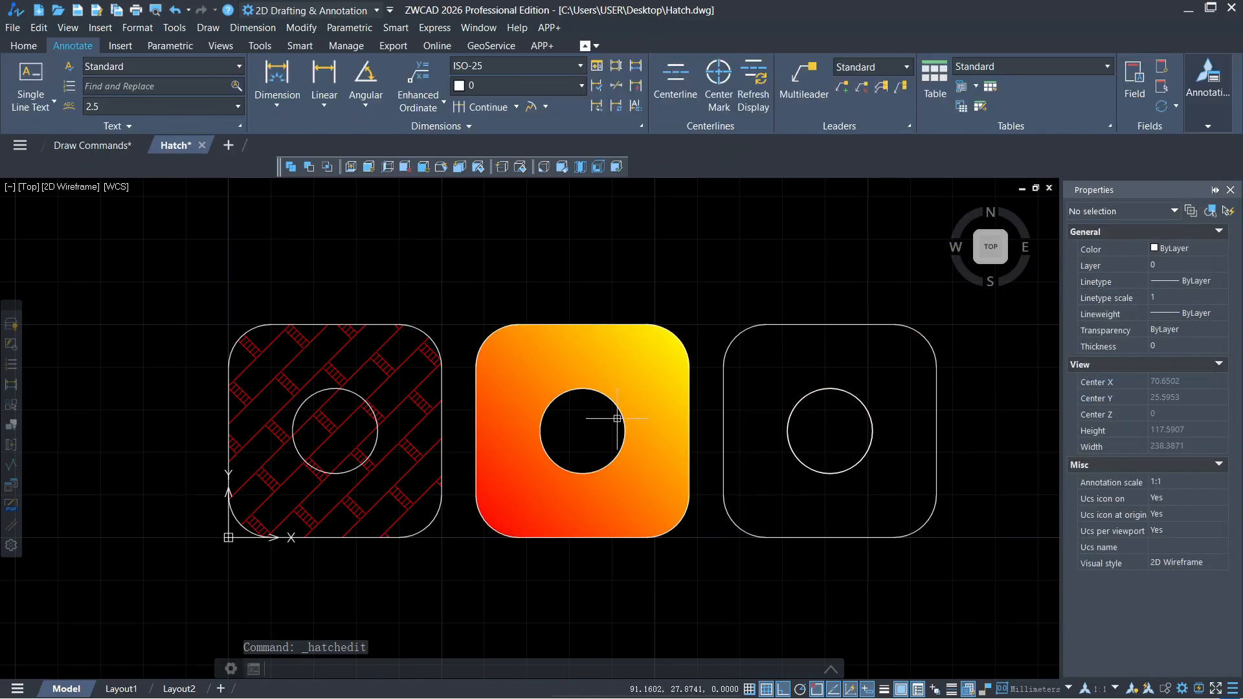
Step: Create polyline boundaries with nested islands from the area between the third rounded square and its circle
middle_click_drag(739, 300, 659, 294)
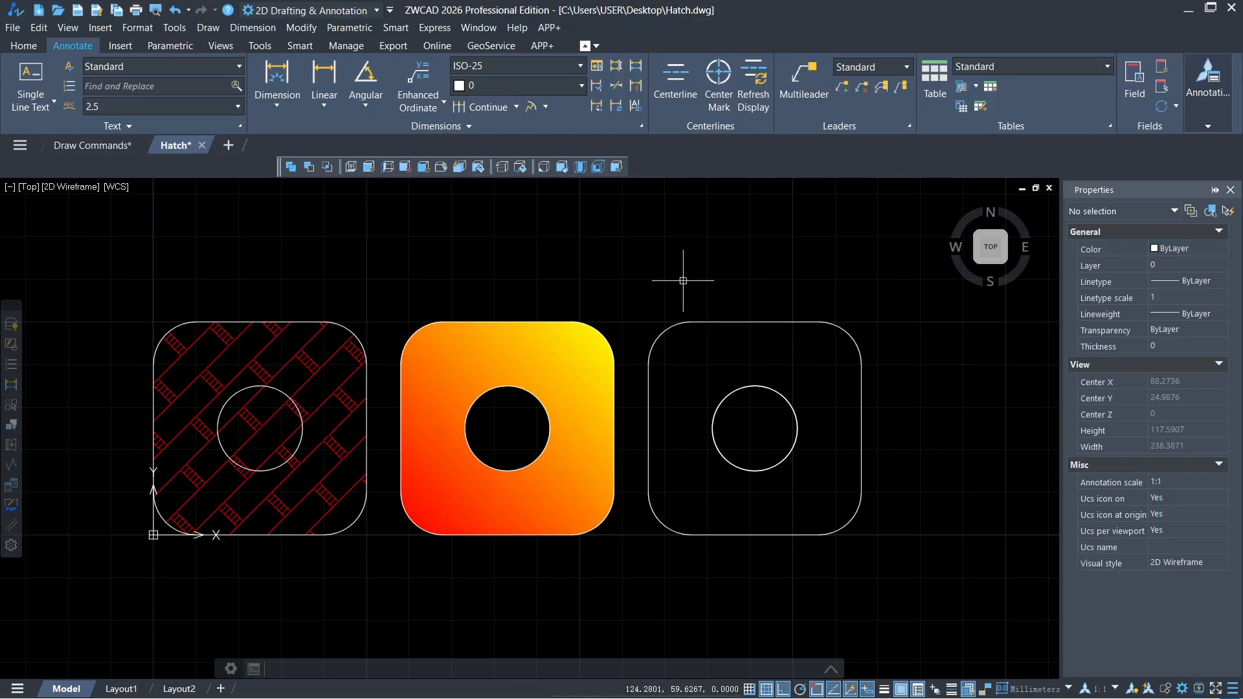
left_click(779, 323)
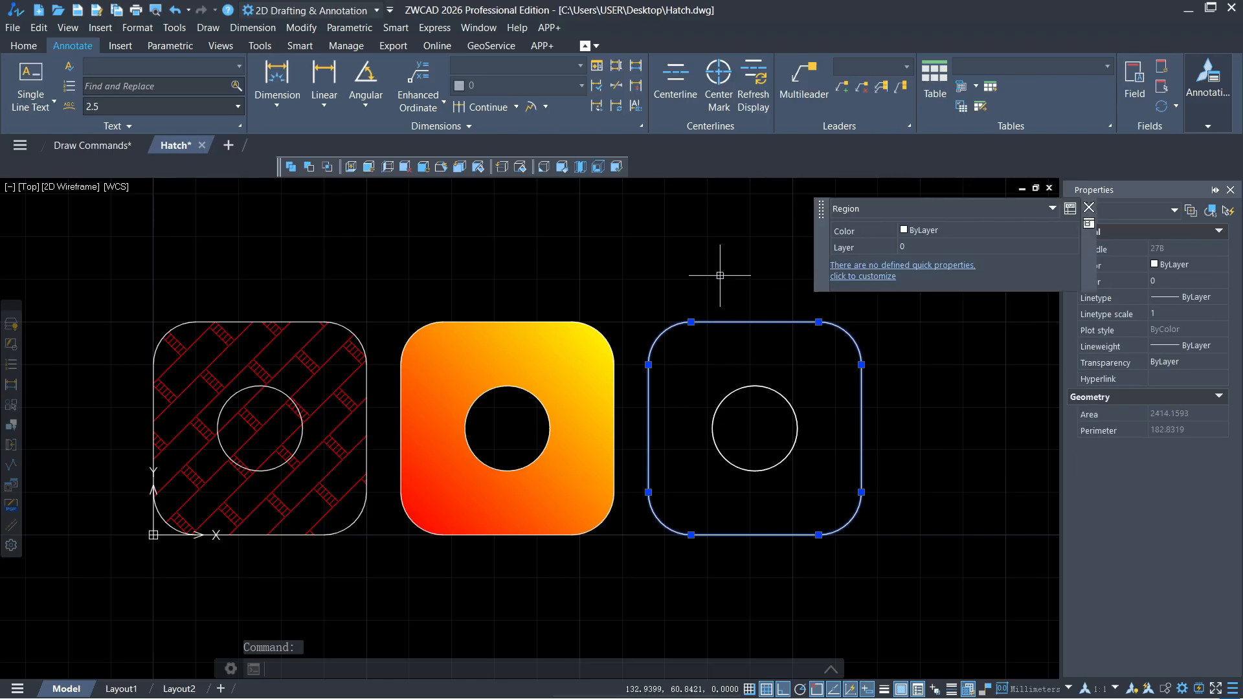
key("Escape")
type("bo")
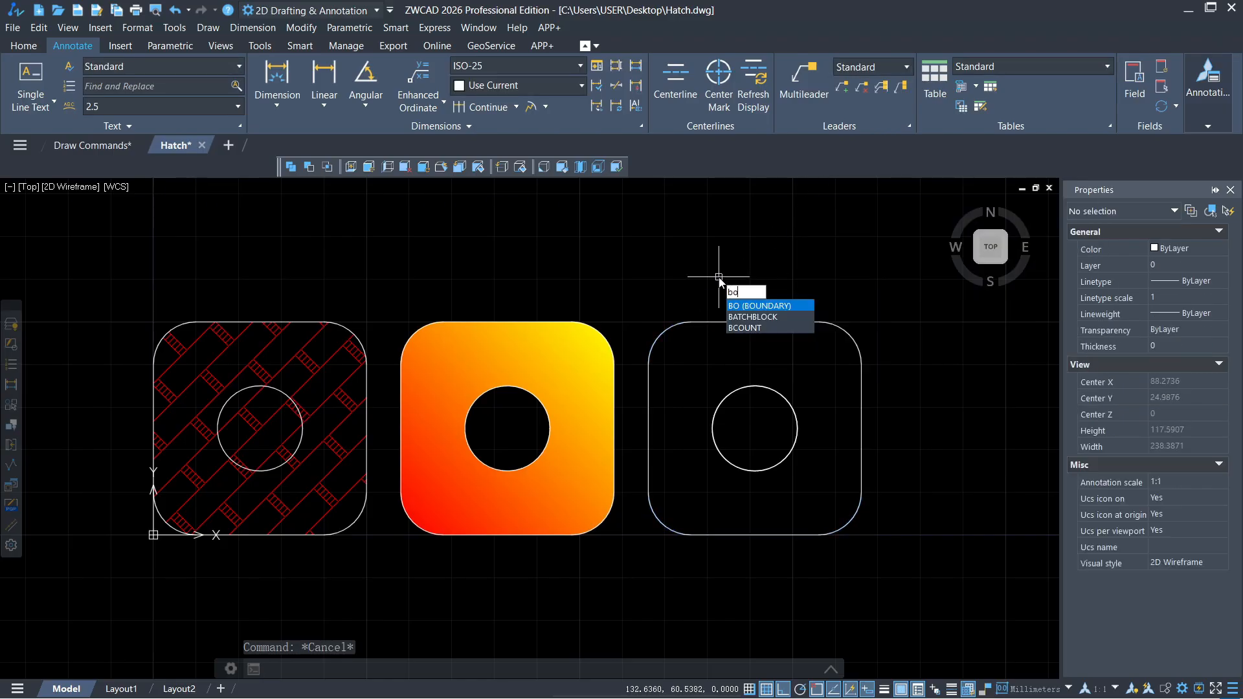
left_click(745, 306)
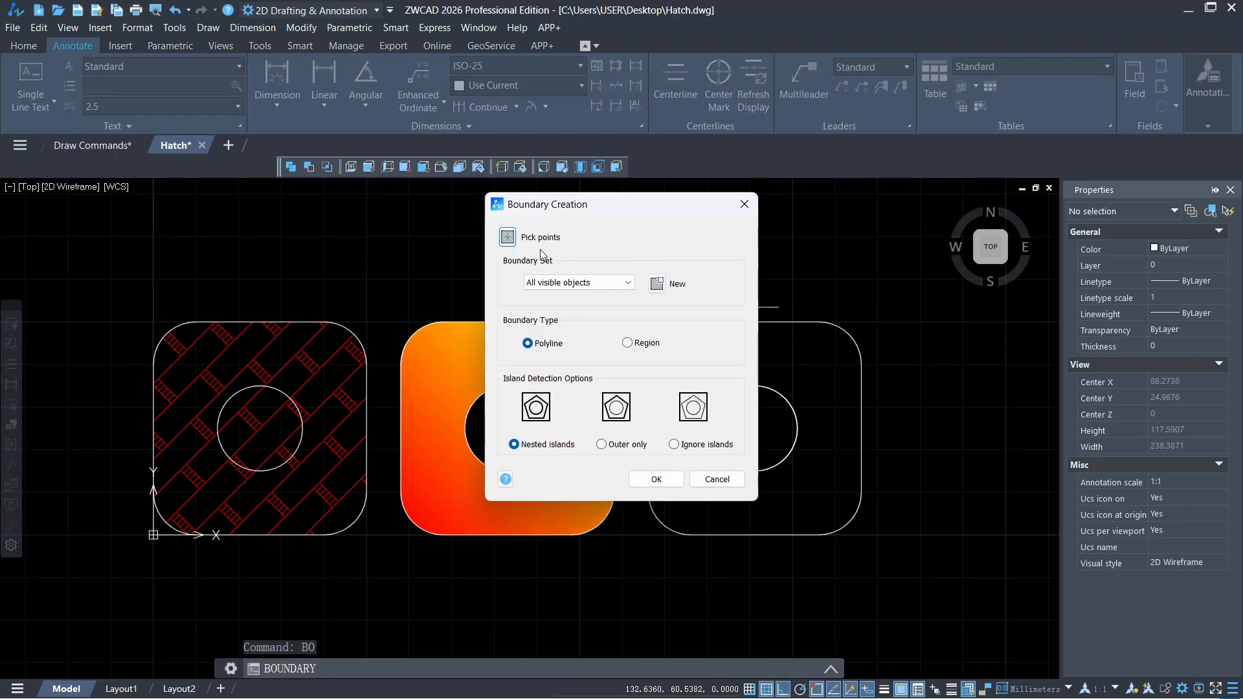
left_click(507, 239)
left_click(730, 339)
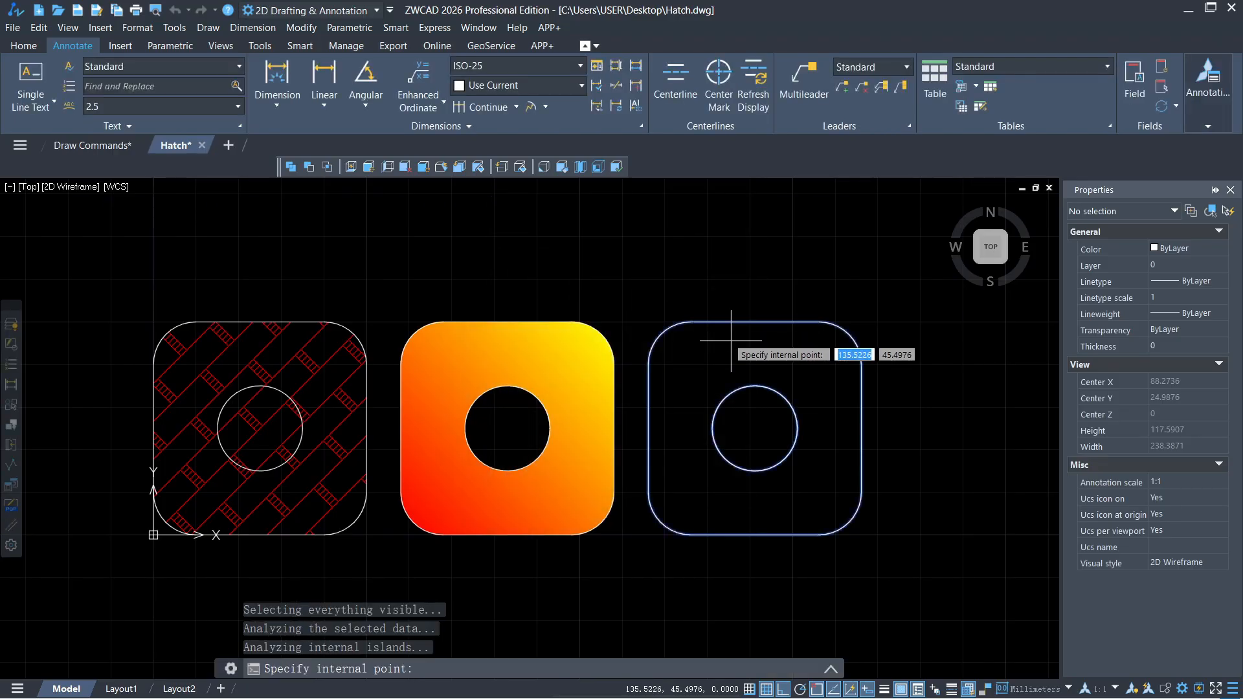
key("Return")
Step: Move the new rounded-square and circle boundary polylines off the original regions, placing them to the right of the third square
left_click(783, 322)
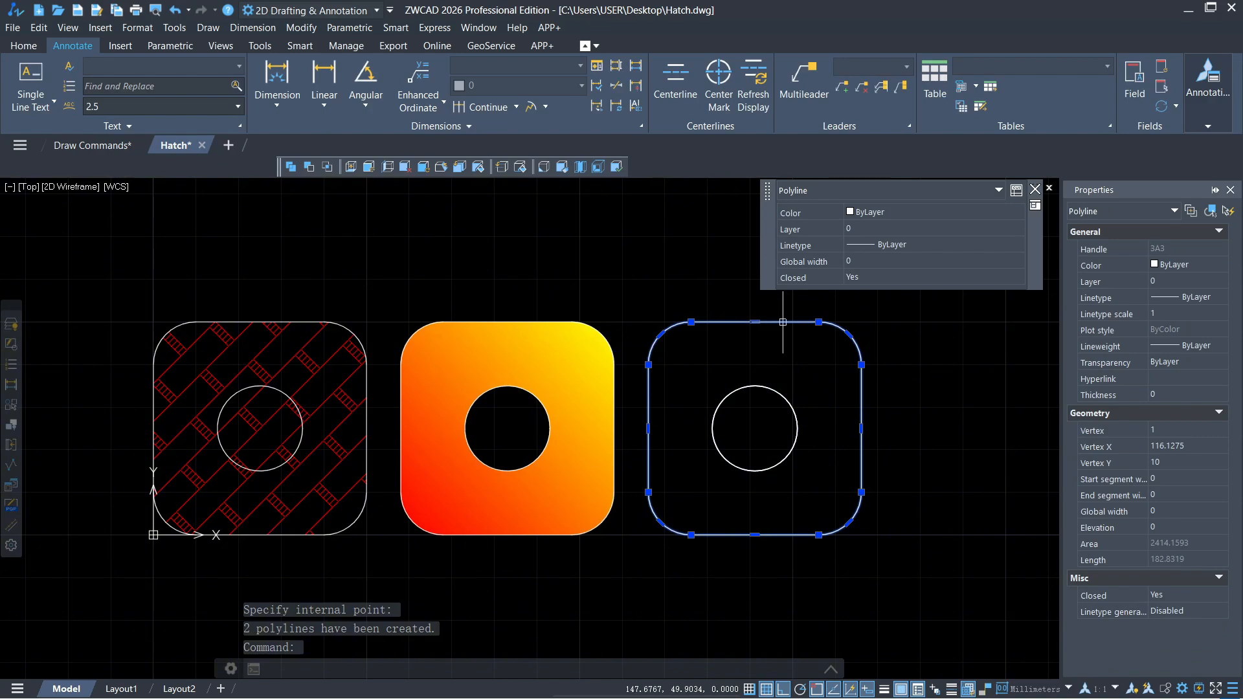
middle_click_drag(782, 322, 587, 322)
left_click_drag(602, 321, 870, 311)
left_click(581, 388)
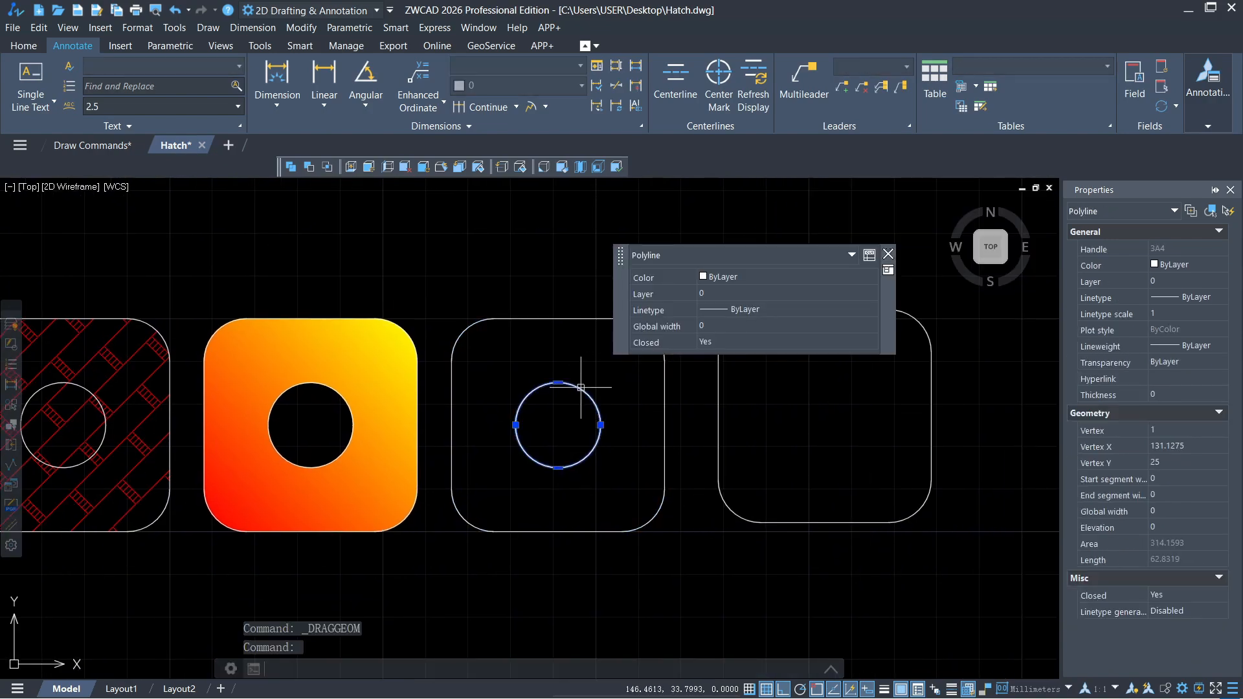
left_click_drag(580, 387, 852, 378)
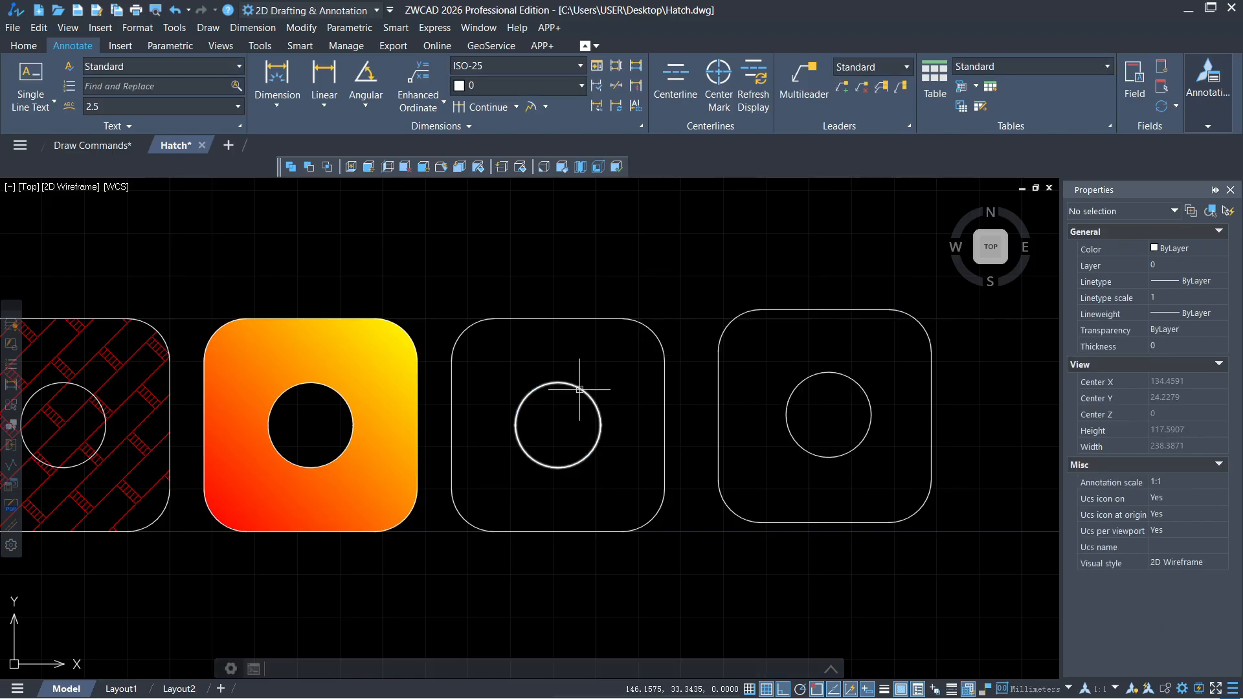
left_click(580, 389)
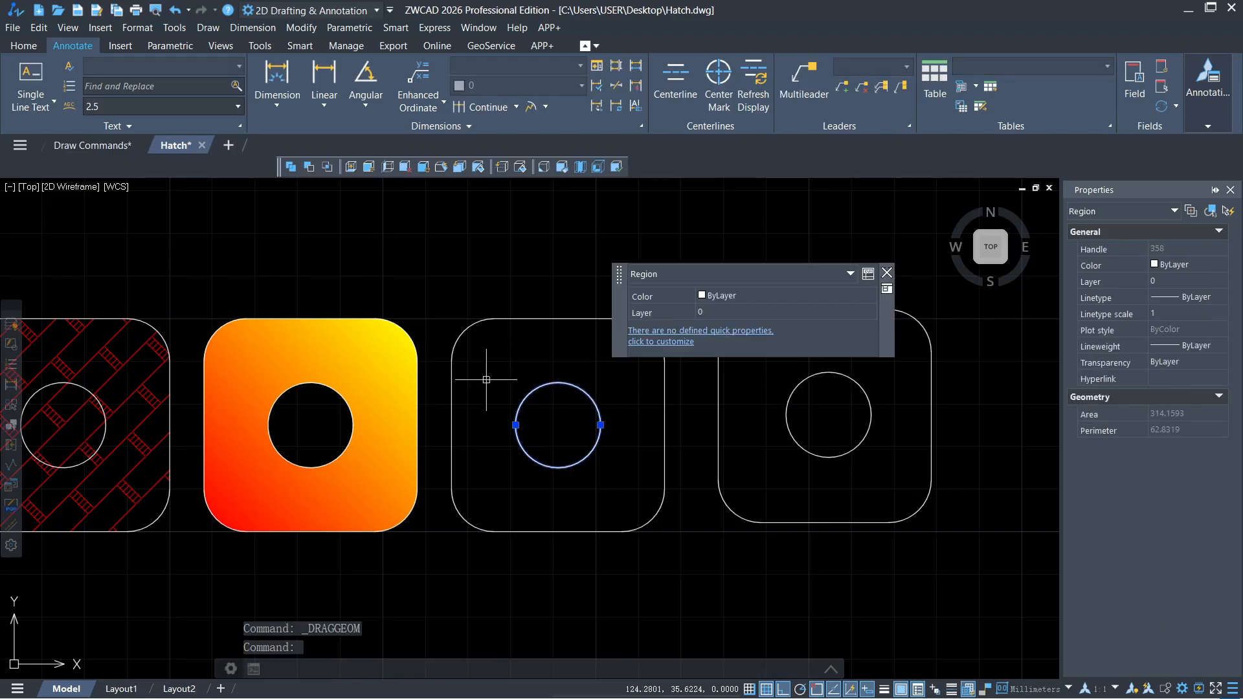
key("Escape")
middle_click_drag(486, 379, 577, 389)
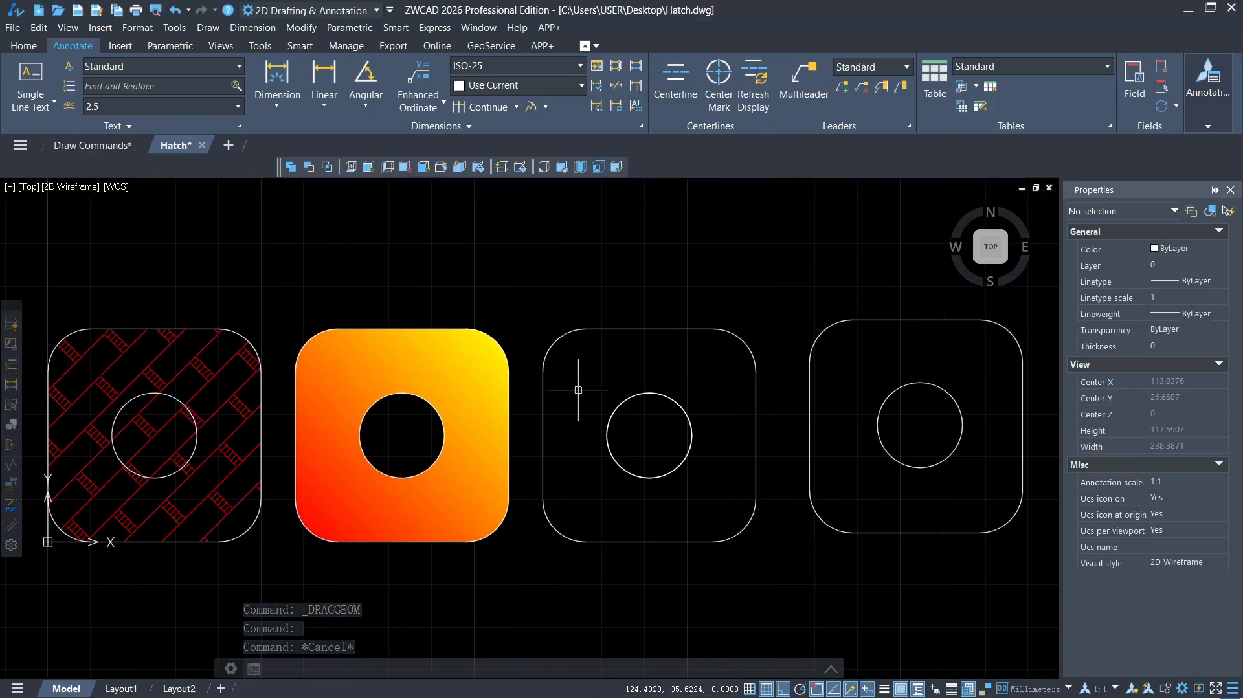